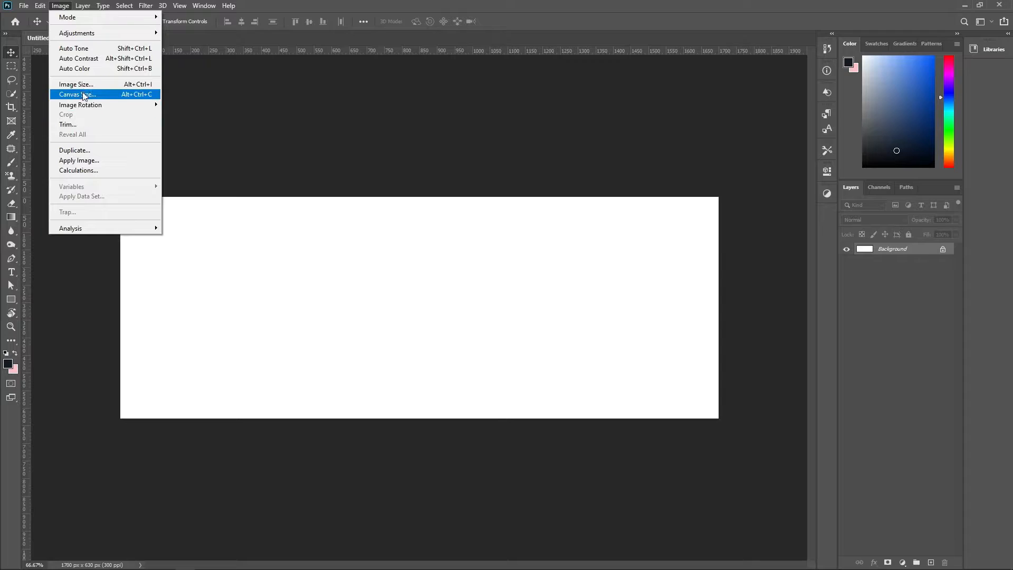
# Step: Check the document's pixel dimensions and resolution in the Image Size settings
pyautogui.click(76, 84)
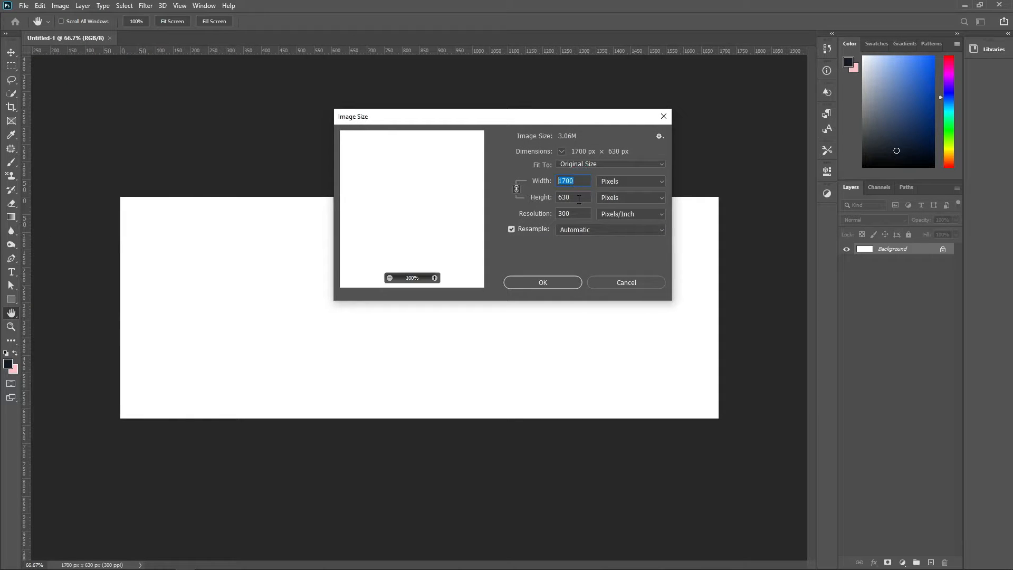
pyautogui.press('Tab')
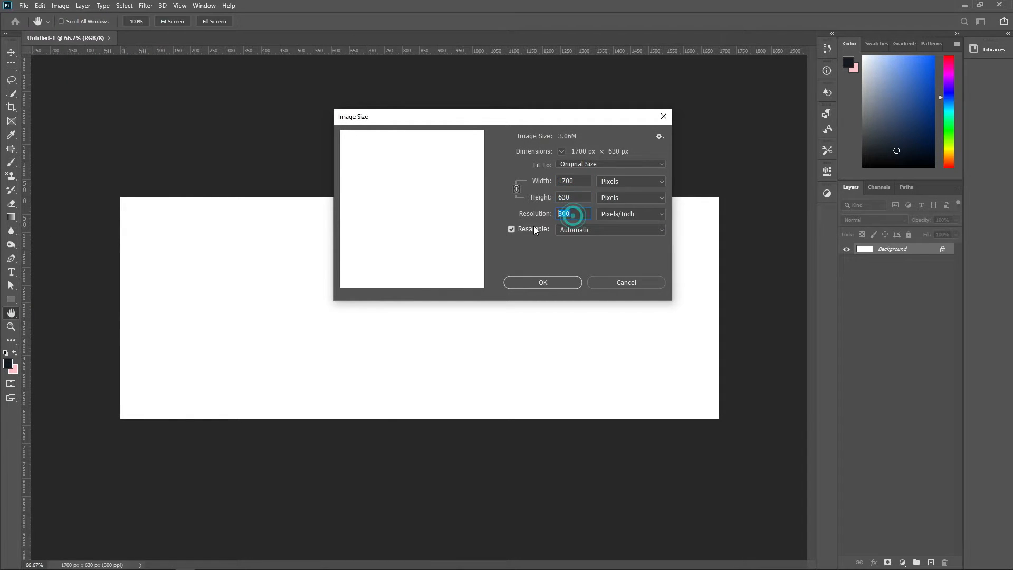
pyautogui.click(556, 279)
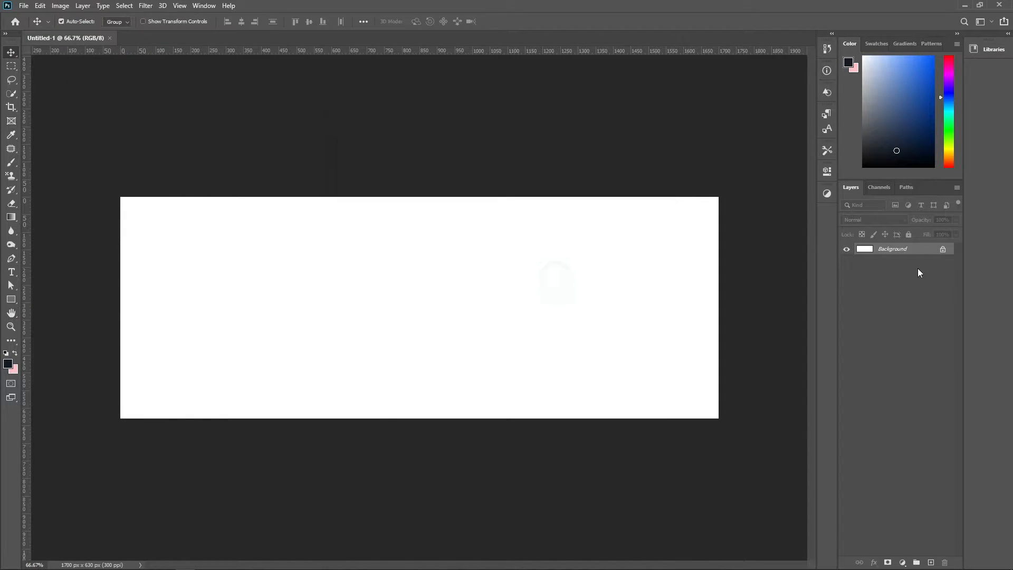
# Step: Add a dark navy Solid Color fill layer (#141a26) over the white background
pyautogui.click(905, 561)
pyautogui.click(923, 371)
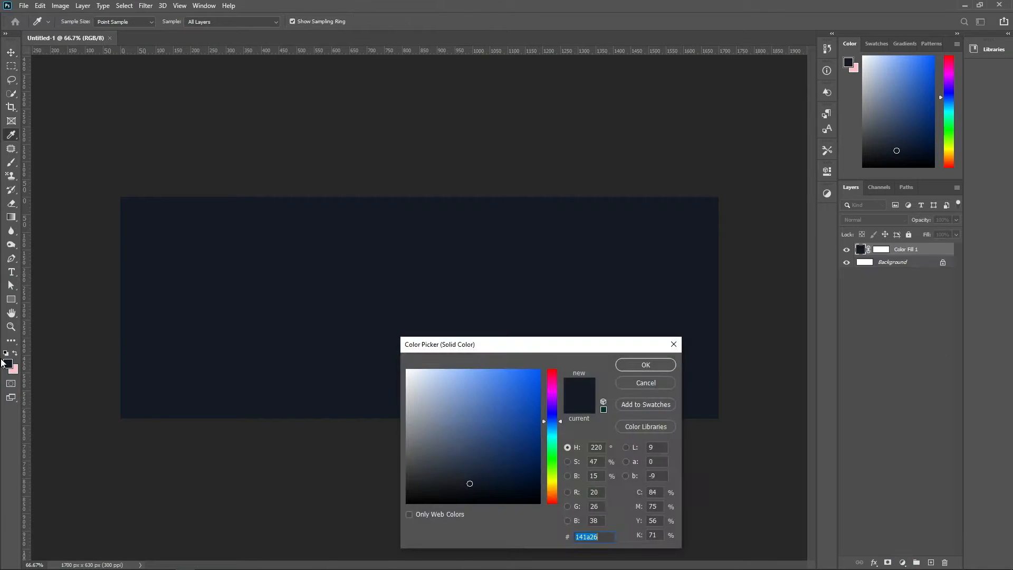
pyautogui.doubleClick(601, 535)
pyautogui.click(649, 364)
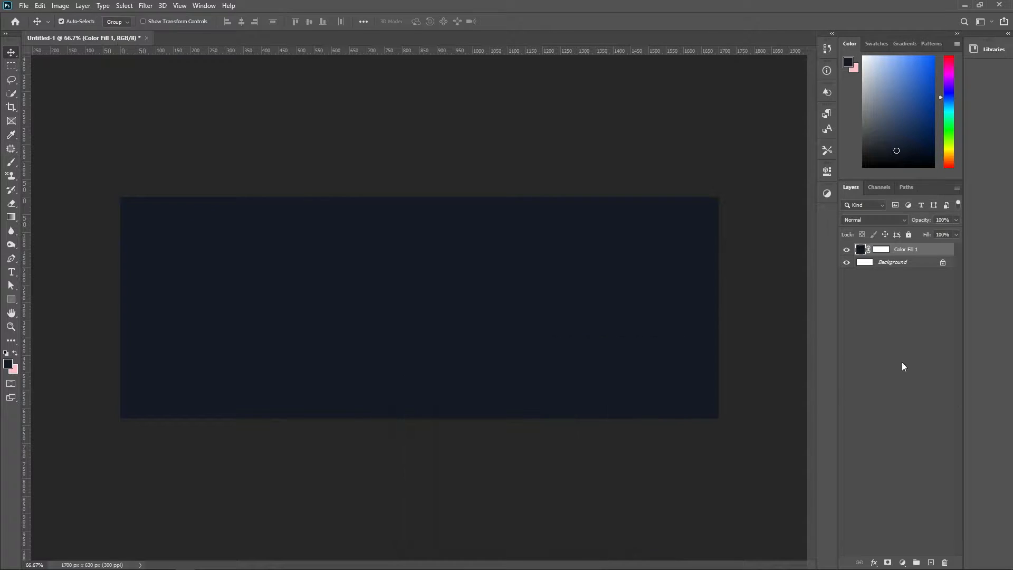
# Step: Draw a white rectangle about 439 × 736 px on the canvas and fully round its corners
pyautogui.rightClick(9, 300)
pyautogui.click(54, 296)
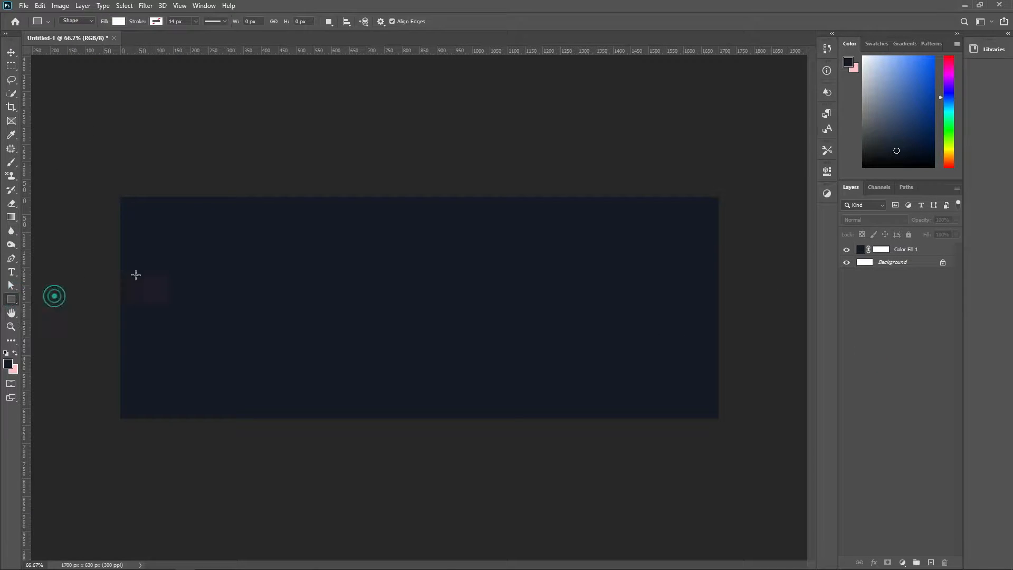
pyautogui.moveTo(220, 198); pyautogui.dragTo(375, 456)
pyautogui.moveTo(674, 274); pyautogui.dragTo(743, 286)
pyautogui.click(798, 168)
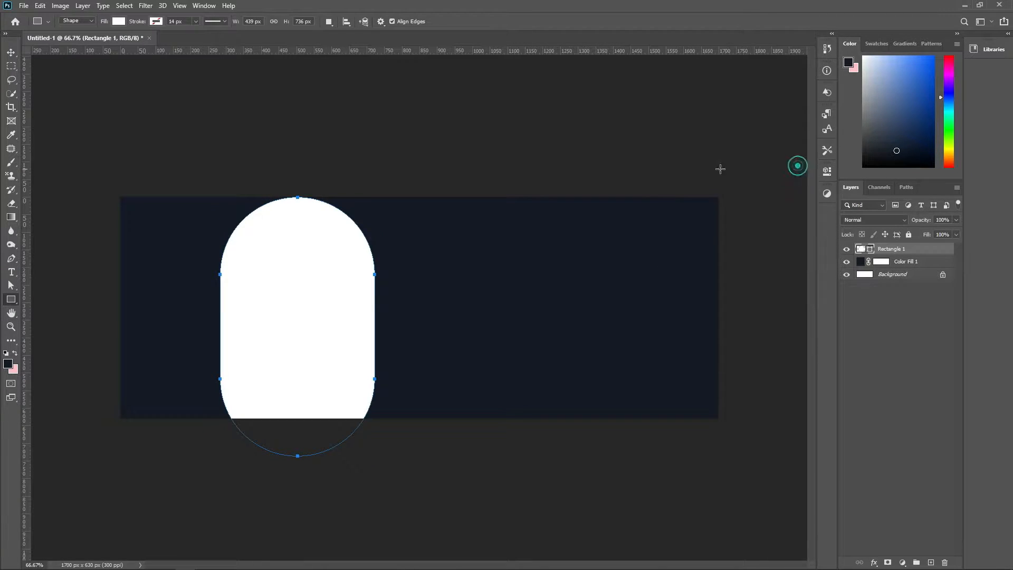
# Step: Rotate the white rounded shape about 33° and enlarge it over the right end of the banner
pyautogui.hotkey('ctrl', 't')
pyautogui.moveTo(429, 279); pyautogui.dragTo(431, 382)
pyautogui.moveTo(321, 314); pyautogui.dragTo(658, 271)
pyautogui.moveTo(573, 392); pyautogui.dragTo(552, 419)
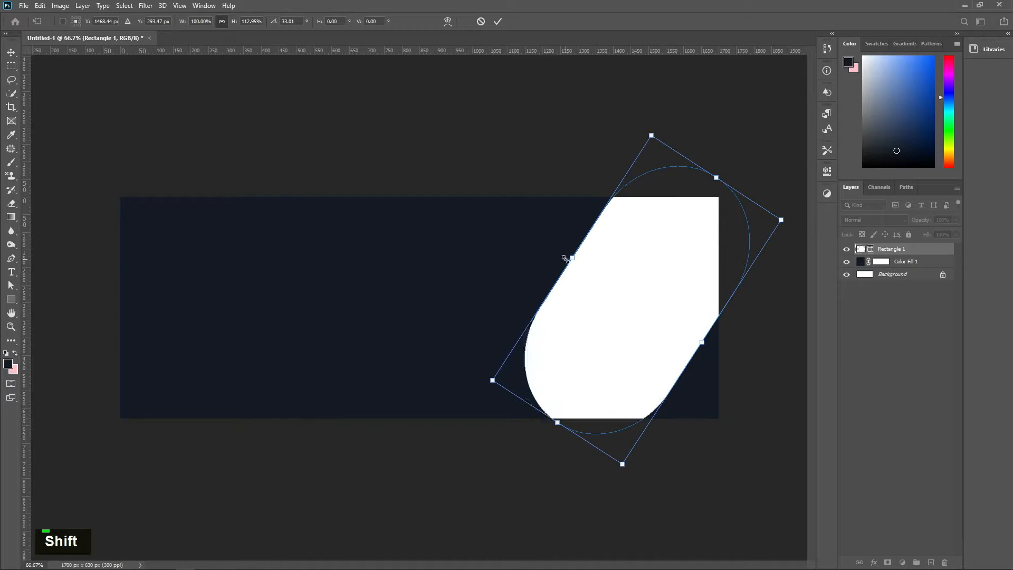
pyautogui.moveTo(567, 259); pyautogui.dragTo(600, 299)
pyautogui.press('Return')
pyautogui.press('v')
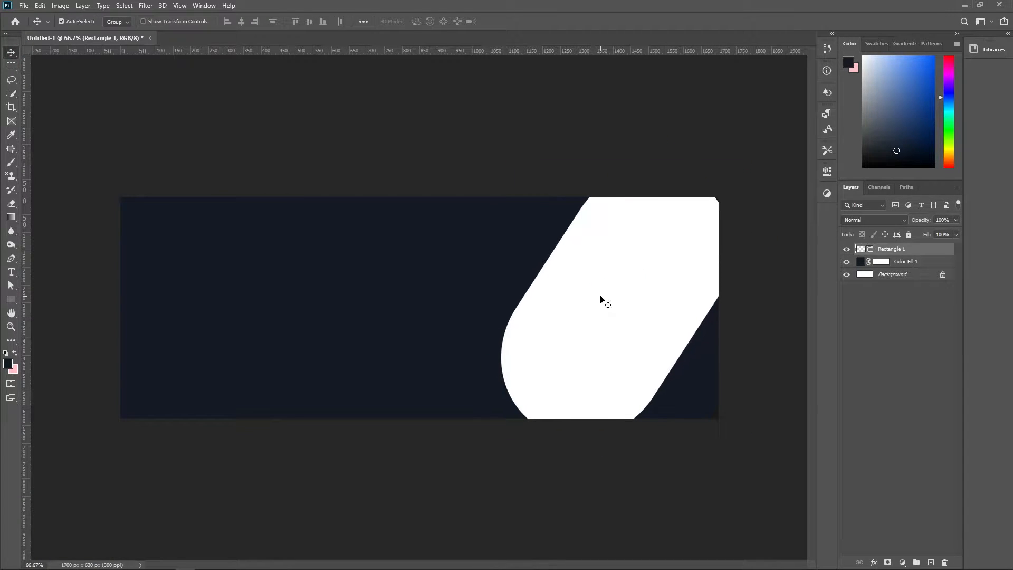
# Step: Scale the tilted white shape up slightly so it reaches farther past the banner's upper right corner
pyautogui.press('ctrl')
pyautogui.hotkey('ctrl', 't')
pyautogui.moveTo(732, 168); pyautogui.dragTo(741, 158)
pyautogui.press('Return')
# Step: Duplicate the Rectangle 1 layer and place the copy directly below the original
pyautogui.click(892, 316)
pyautogui.click(909, 248)
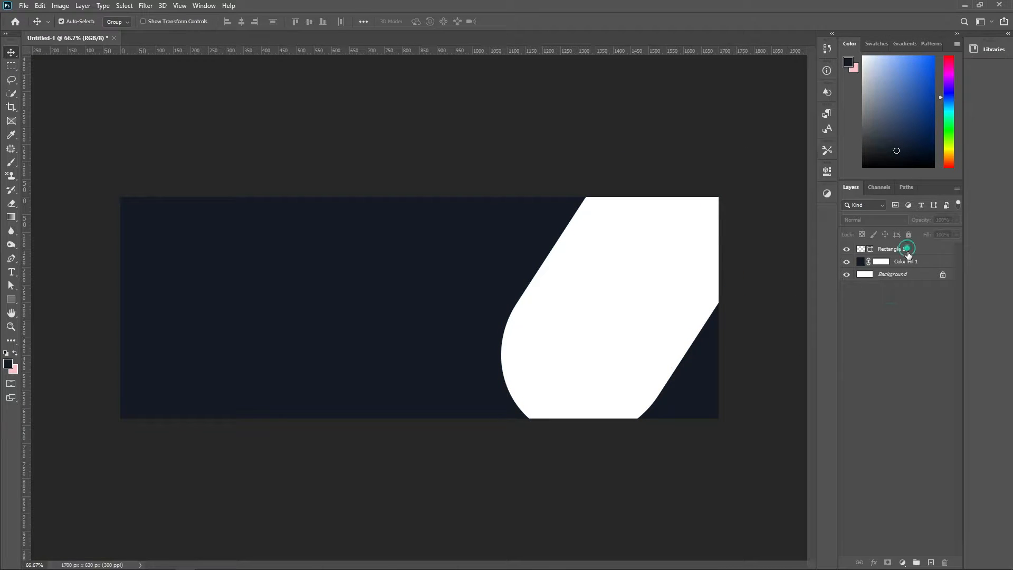
pyautogui.moveTo(940, 249); pyautogui.dragTo(930, 269)
# Step: Give the Rectangle 1 copy no fill and a white dashed stroke
pyautogui.click(12, 299)
pyautogui.click(118, 21)
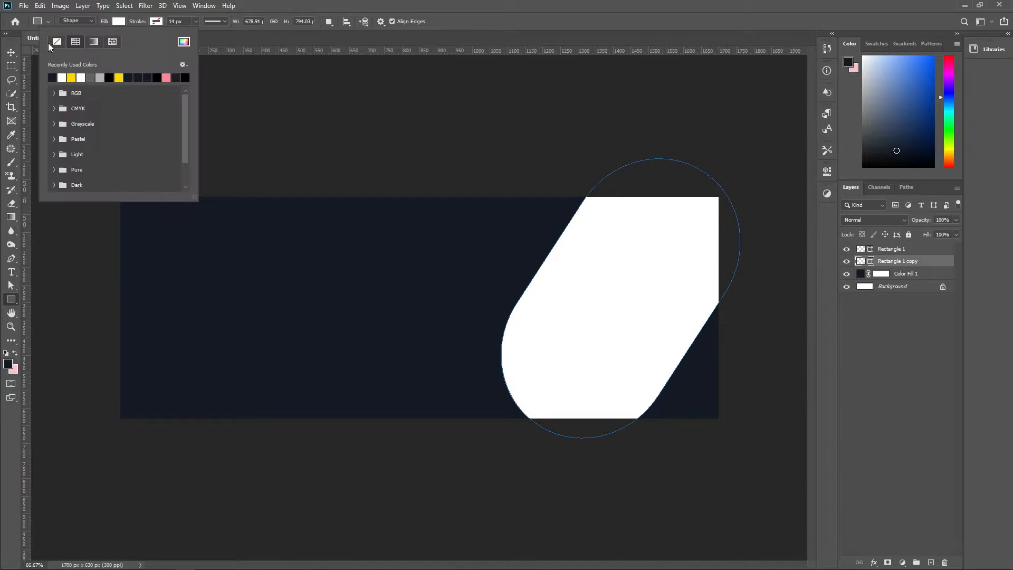
pyautogui.click(156, 21)
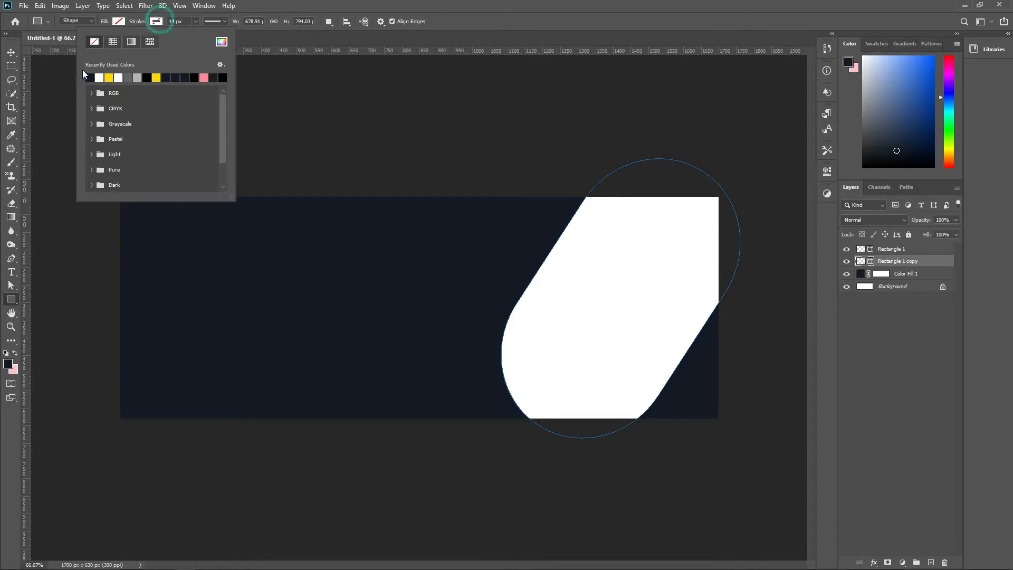
pyautogui.click(195, 20)
pyautogui.click(222, 20)
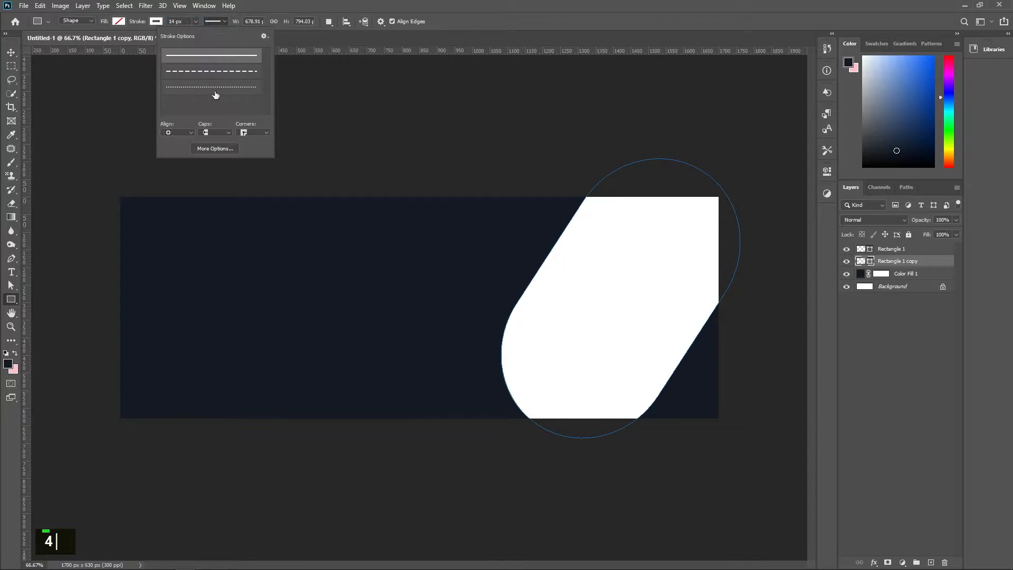
pyautogui.click(216, 71)
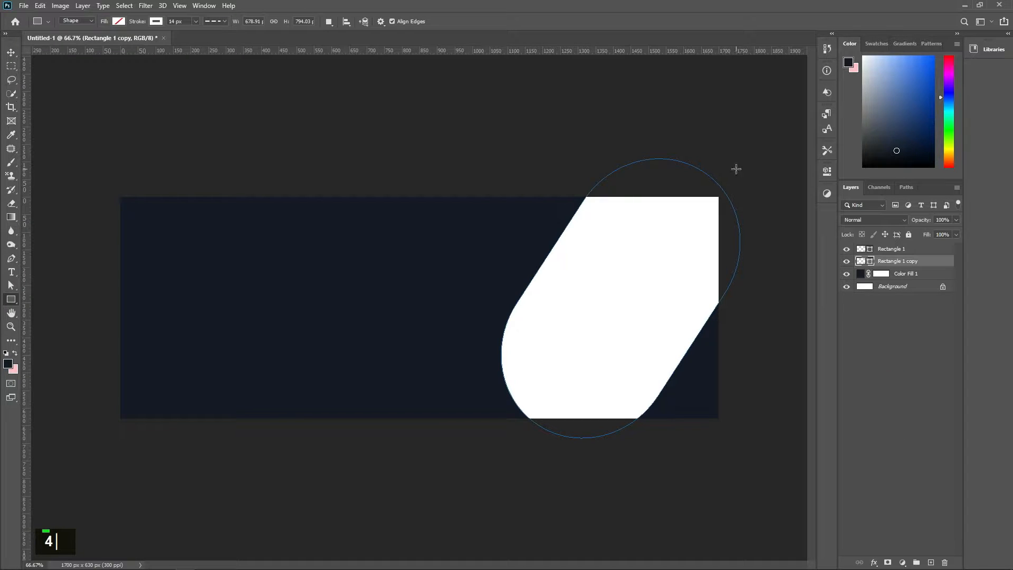
pyautogui.press('Return')
# Step: Enlarge the dashed copy to about 735 × 860 px so it outlines the white shape with a gap
pyautogui.press('ctrl')
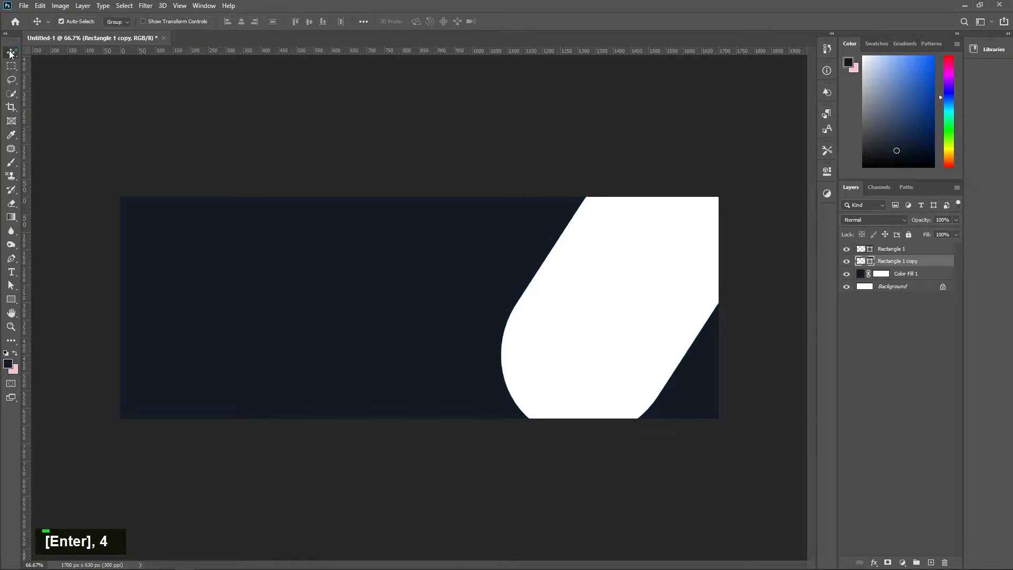
pyautogui.hotkey('ctrl', 't')
pyautogui.moveTo(620, 438); pyautogui.dragTo(620, 448)
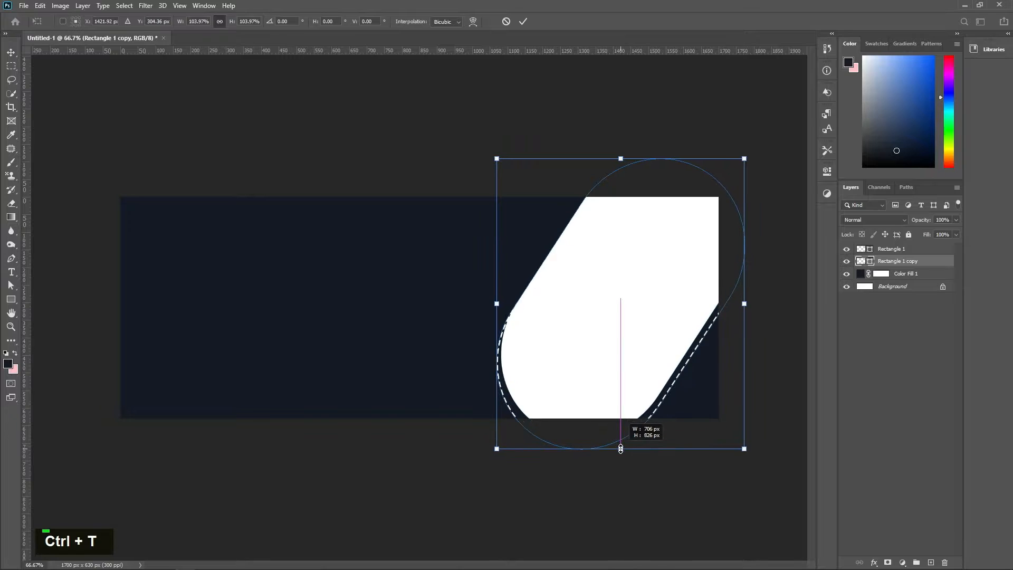
pyautogui.moveTo(609, 158); pyautogui.dragTo(608, 146)
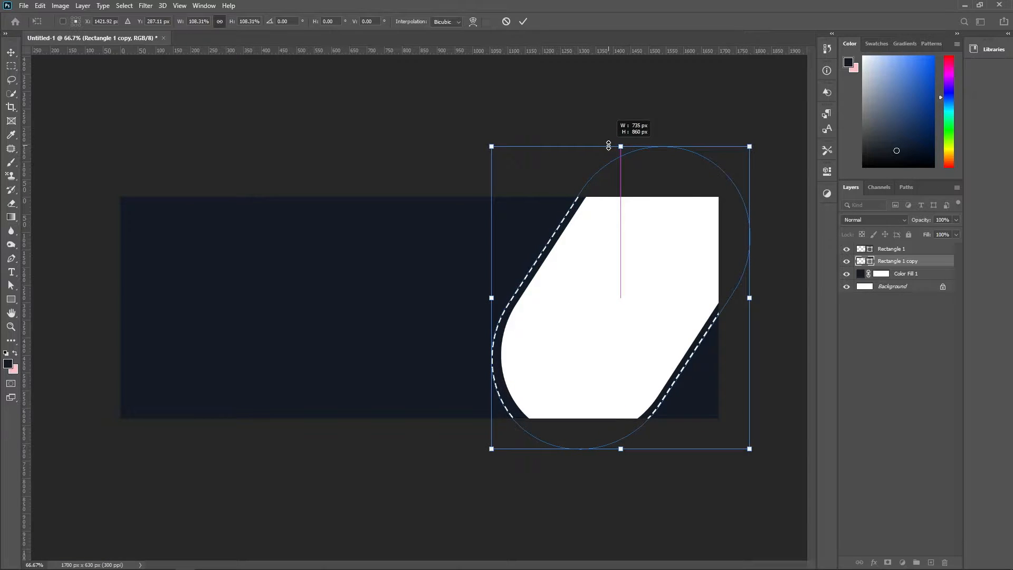
pyautogui.press('Return')
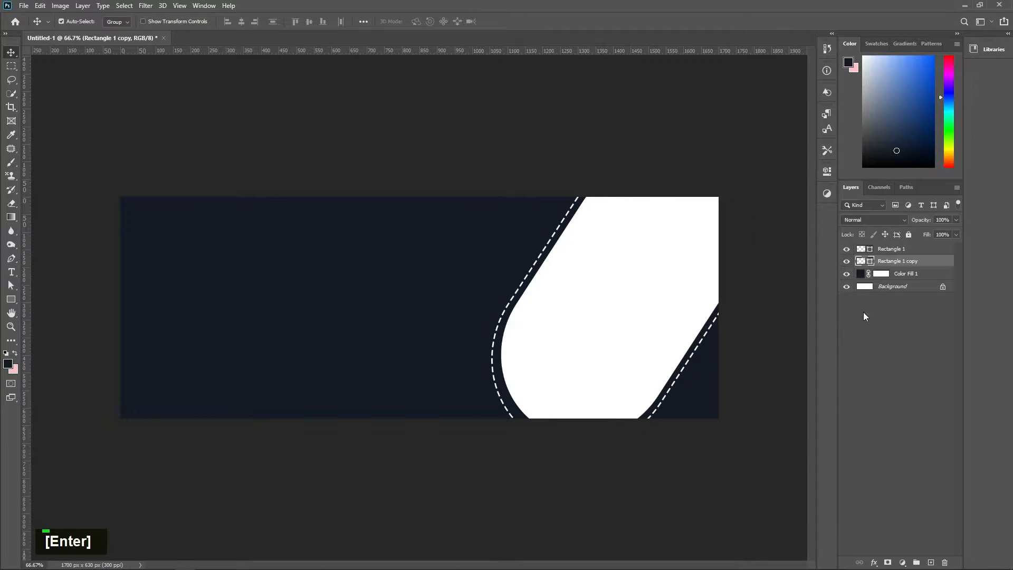
pyautogui.keyDown('ctrl'); pyautogui.click(861, 249); pyautogui.keyUp('ctrl')
pyautogui.click(900, 363)
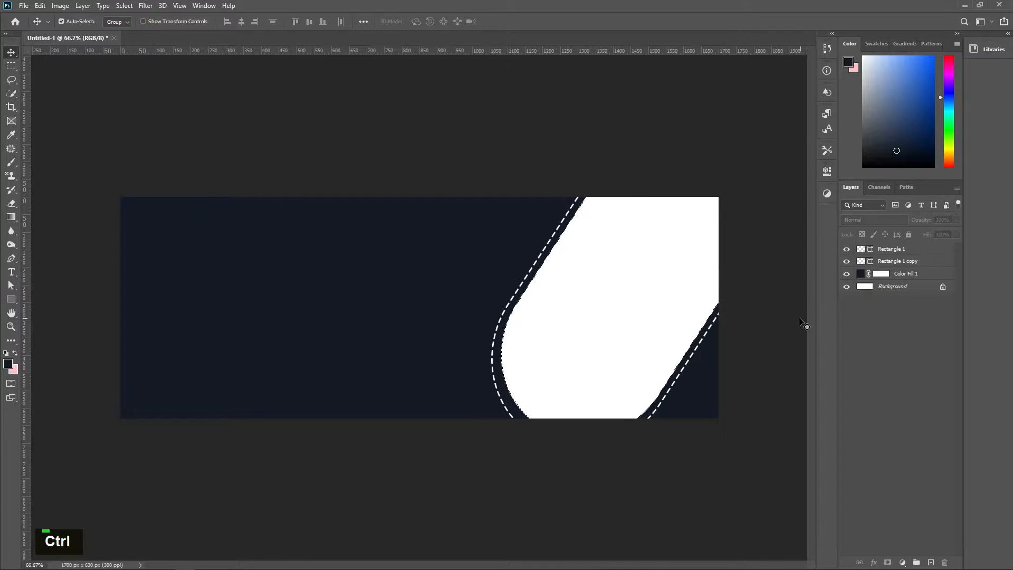
pyautogui.hotkey('ctrl', 'd')
pyautogui.keyDown('ctrl'); pyautogui.click(870, 262); pyautogui.keyUp('ctrl')
pyautogui.click(882, 250)
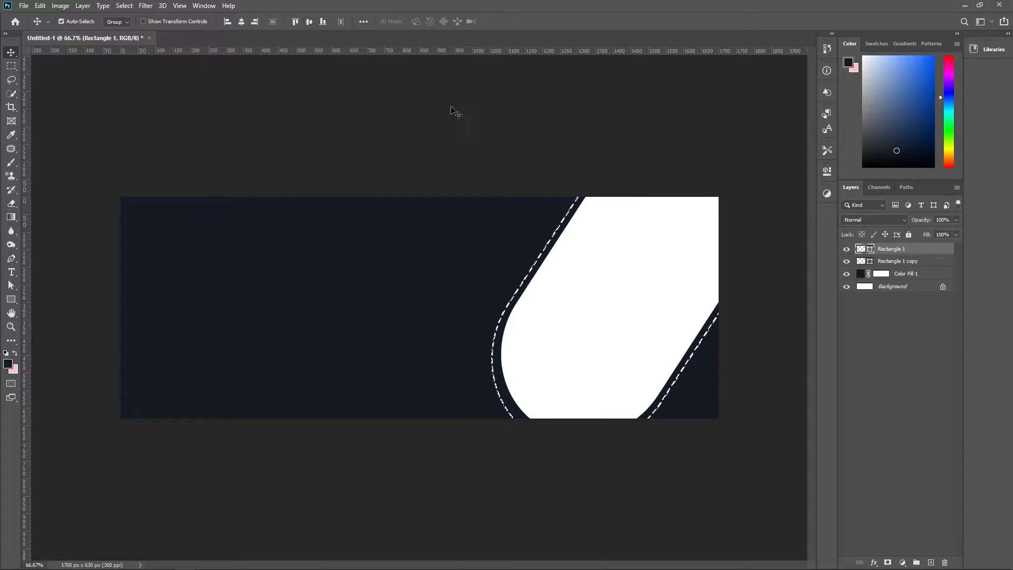
pyautogui.click(887, 389)
pyautogui.hotkey('ctrl', 'd')
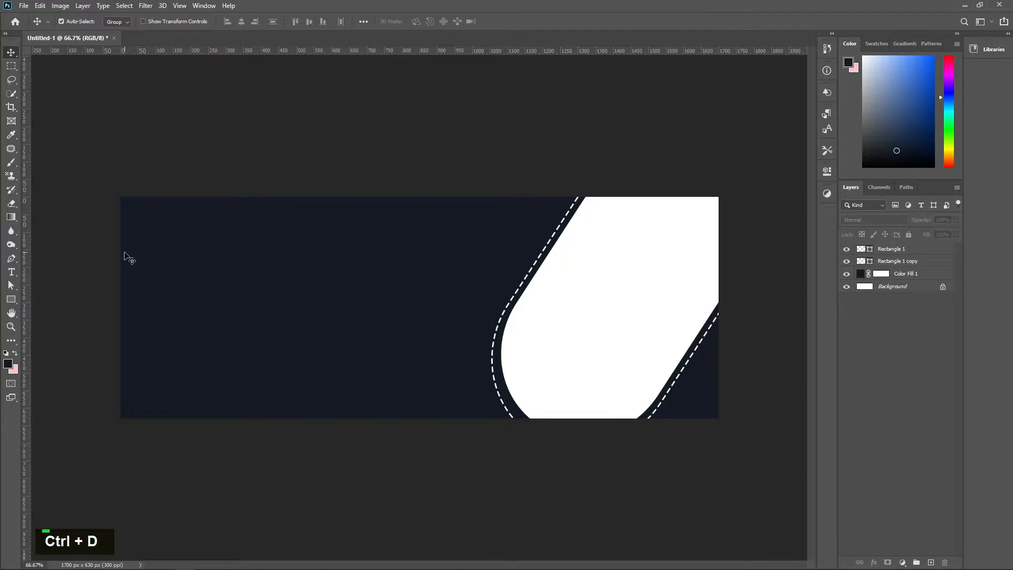
# Step: Place the office photo "1" from the project 41 folder into the banner as an embedded image
pyautogui.click(26, 5)
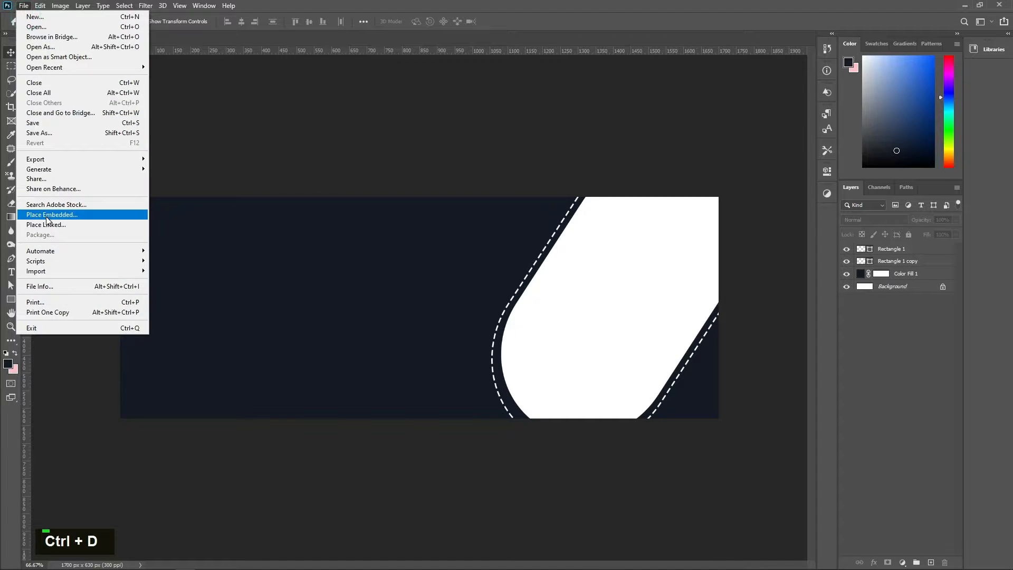
pyautogui.click(42, 214)
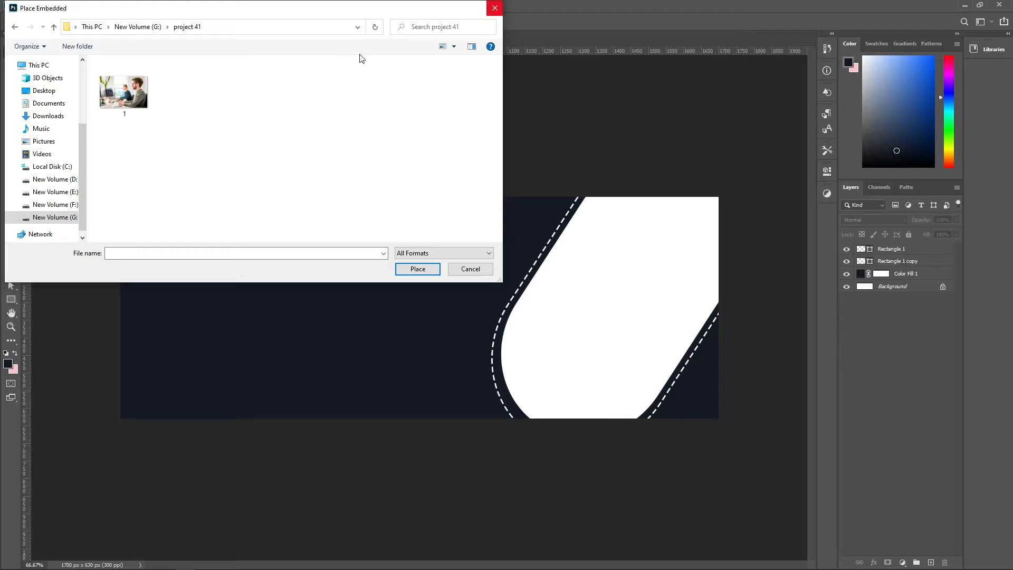
pyautogui.doubleClick(118, 100)
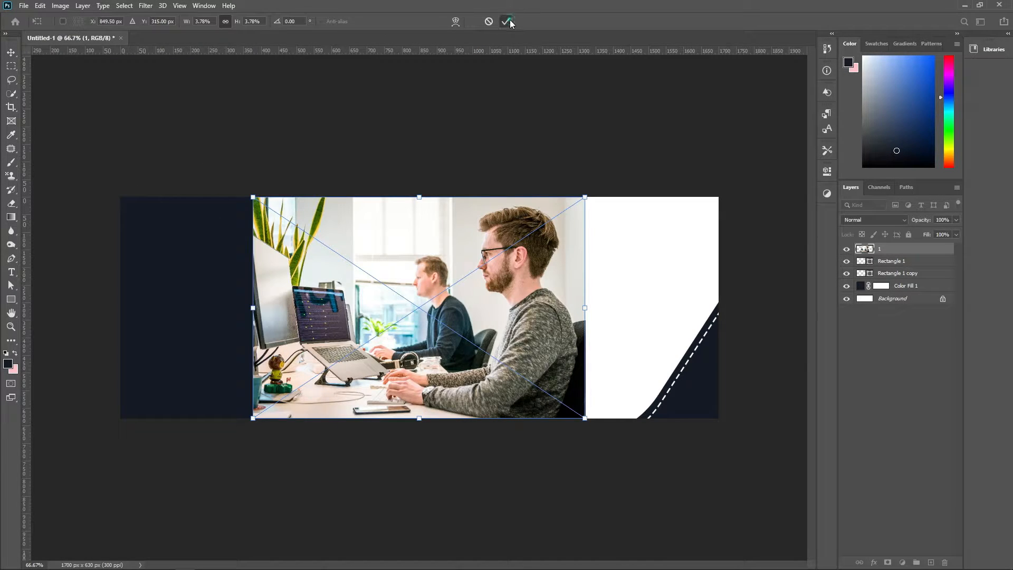
pyautogui.click(508, 22)
# Step: Move the photo over the tilted white shape and clip it to Rectangle 1 with a clipping mask
pyautogui.press('v')
pyautogui.click(651, 299)
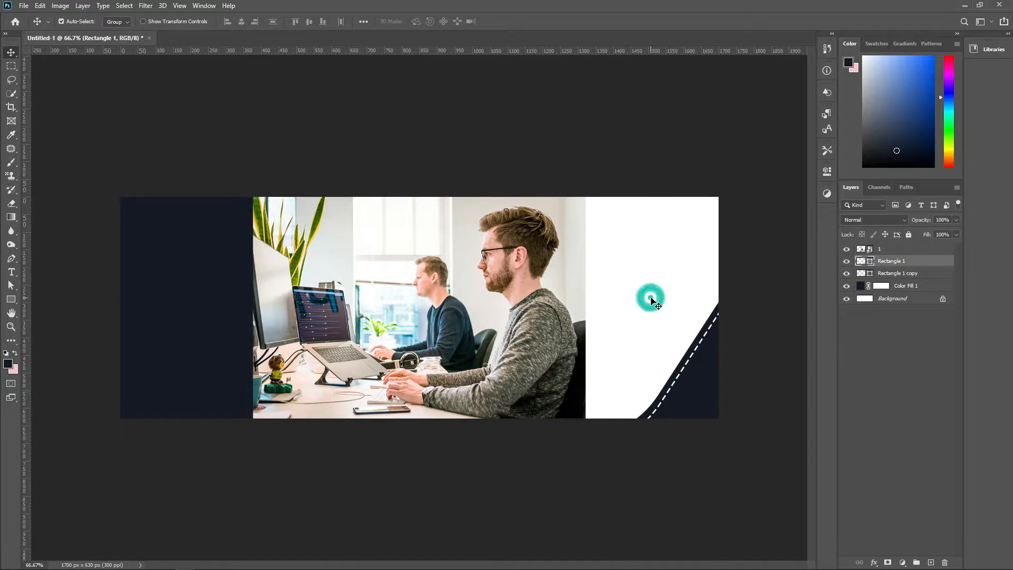
pyautogui.moveTo(523, 291); pyautogui.dragTo(662, 296)
pyautogui.rightClick(902, 249)
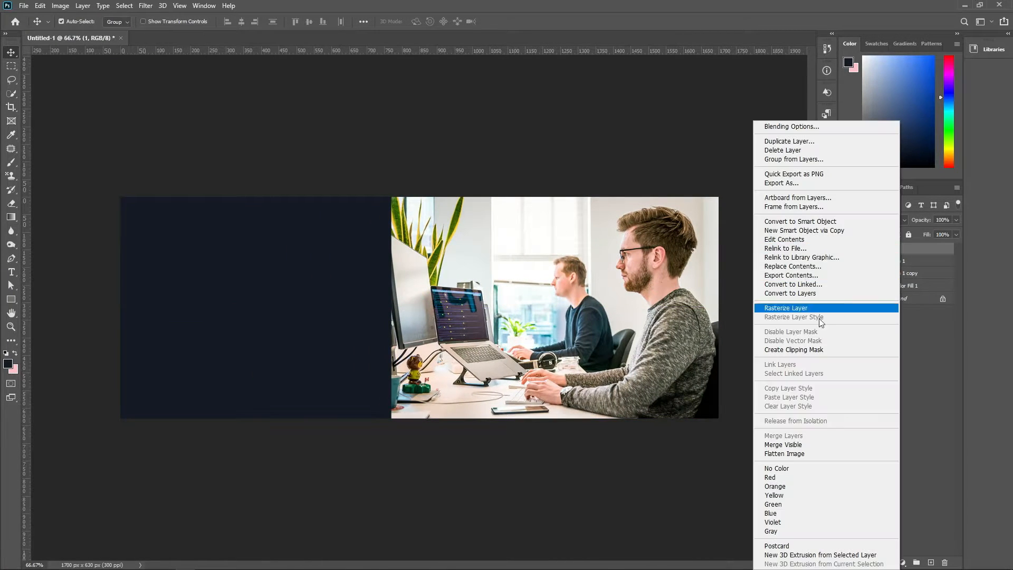
pyautogui.click(820, 349)
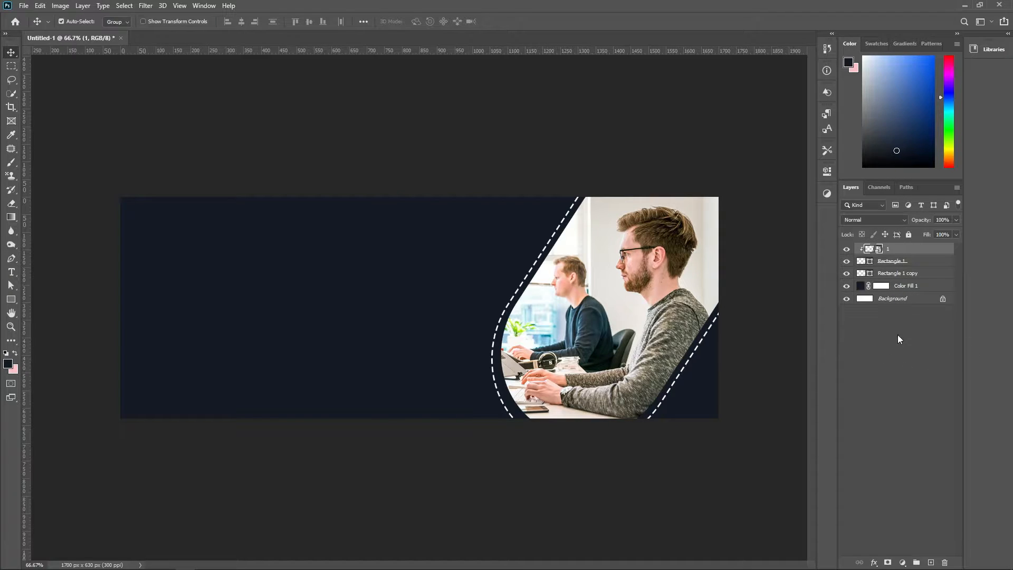
# Step: Enlarge the clipped office photo slightly so it fills the whole tilted shape
pyautogui.press('ctrl')
pyautogui.hotkey('ctrl', 't')
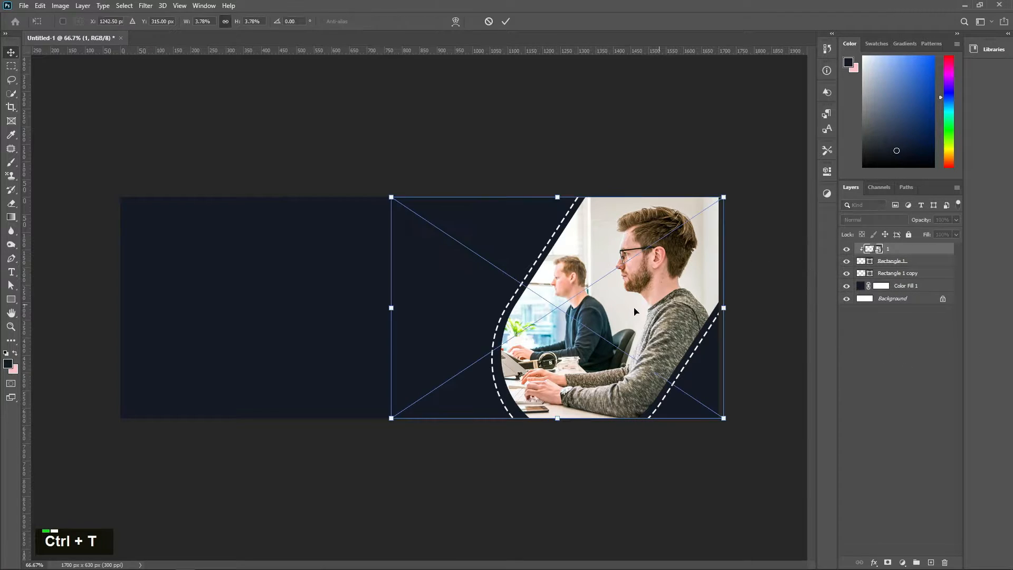
pyautogui.moveTo(391, 297)
pyautogui.mouseDown()
pyautogui.moveTo(420, 306)
pyautogui.moveTo(377, 310)
pyautogui.mouseUp()
pyautogui.press('Return')
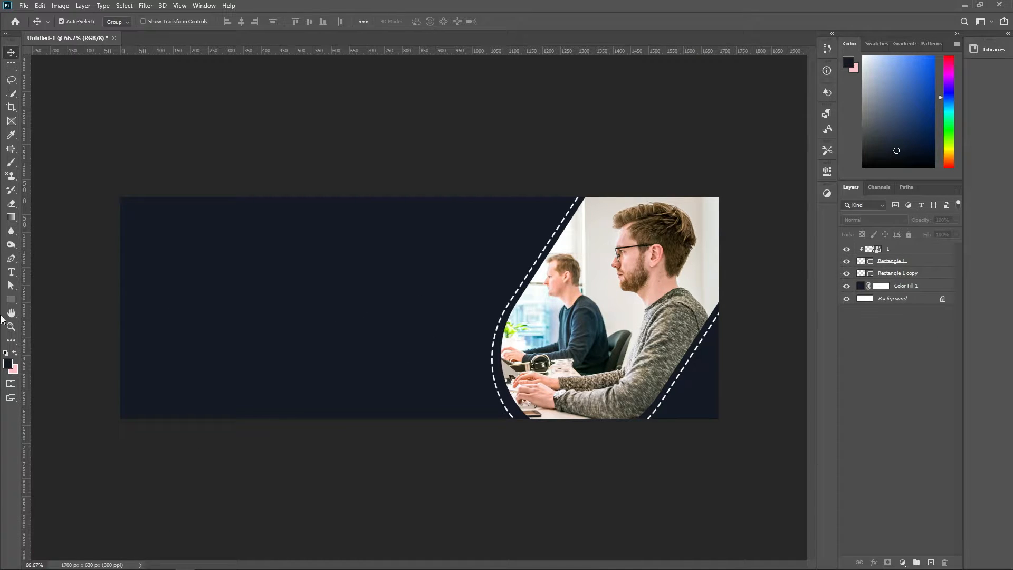
# Step: Draw a vertical bar about 65 × 230 px with fully rounded ends in the dark area and fill it yellow
pyautogui.click(11, 299)
pyautogui.moveTo(280, 240); pyautogui.dragTo(304, 322)
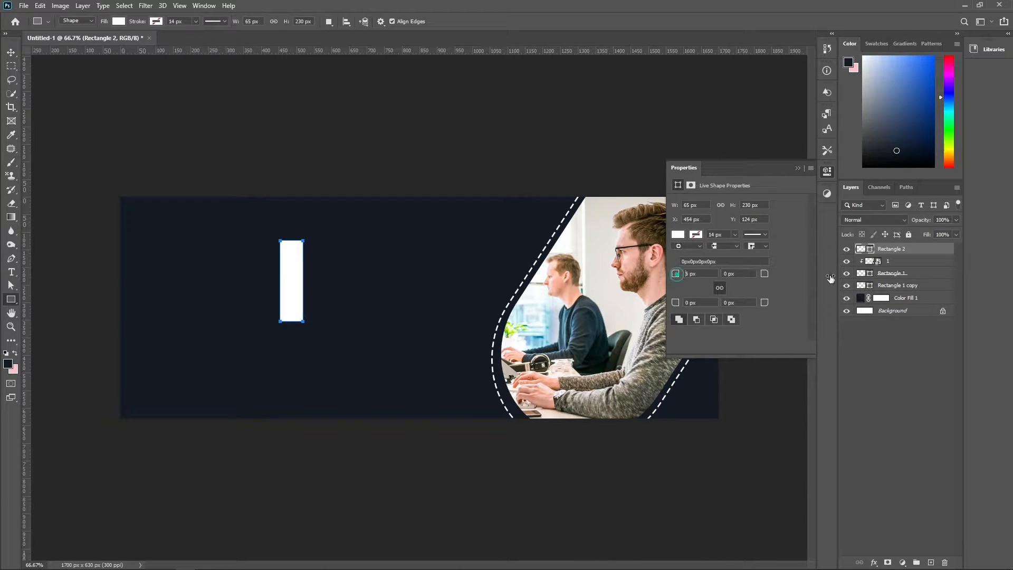
pyautogui.moveTo(830, 279); pyautogui.dragTo(840, 279)
pyautogui.click(679, 234)
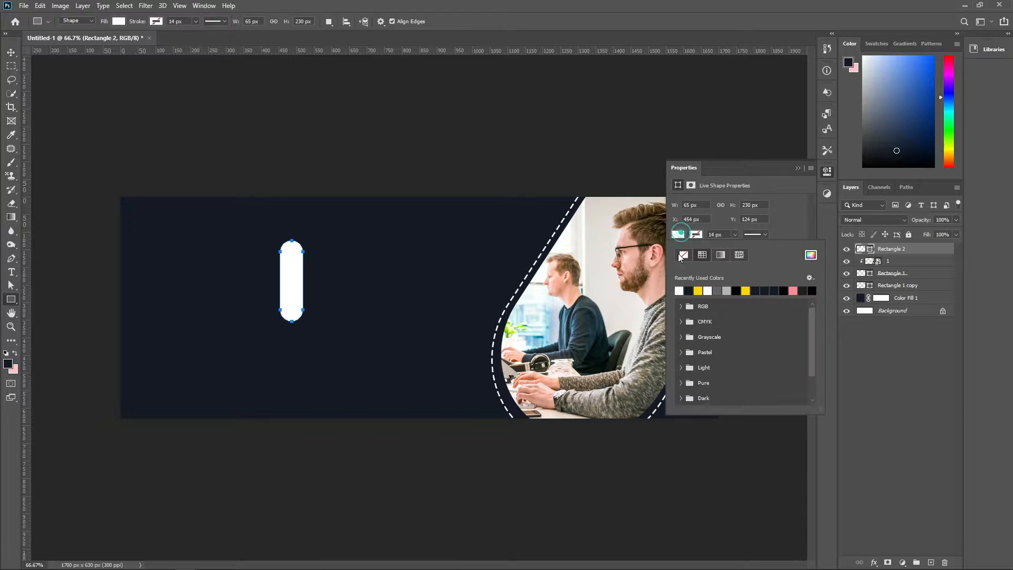
pyautogui.click(698, 291)
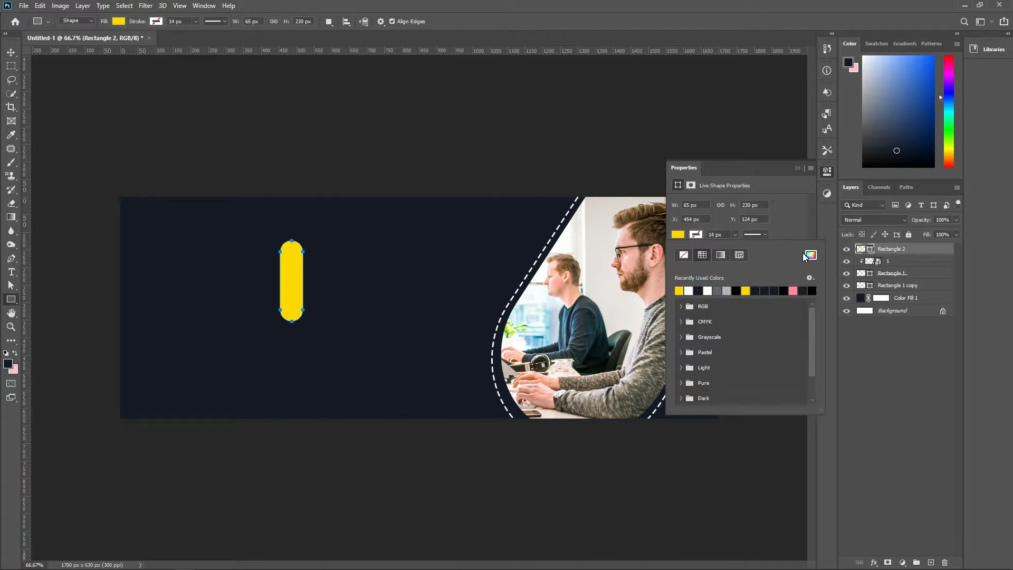
pyautogui.click(798, 167)
# Step: Tilt the yellow bar about 35° and place it beside the dashed outline, running off the banner's upper edge
pyautogui.press('v')
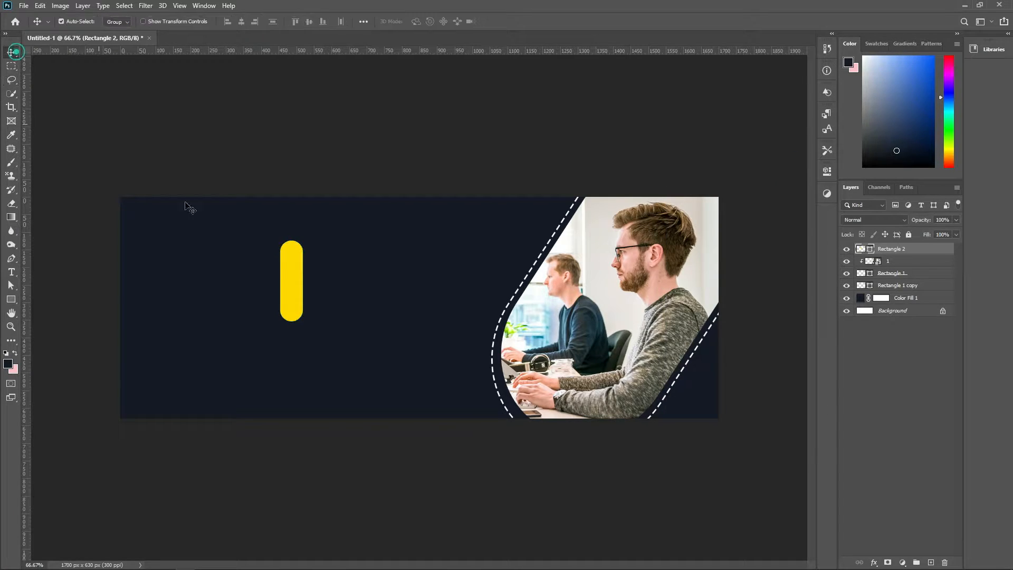
pyautogui.scroll(1, 268, 298)
pyautogui.scroll(2, 268, 298)
pyautogui.moveTo(271, 298); pyautogui.dragTo(555, 253)
pyautogui.hotkey('ctrl', 't')
pyautogui.moveTo(615, 215); pyautogui.dragTo(624, 242)
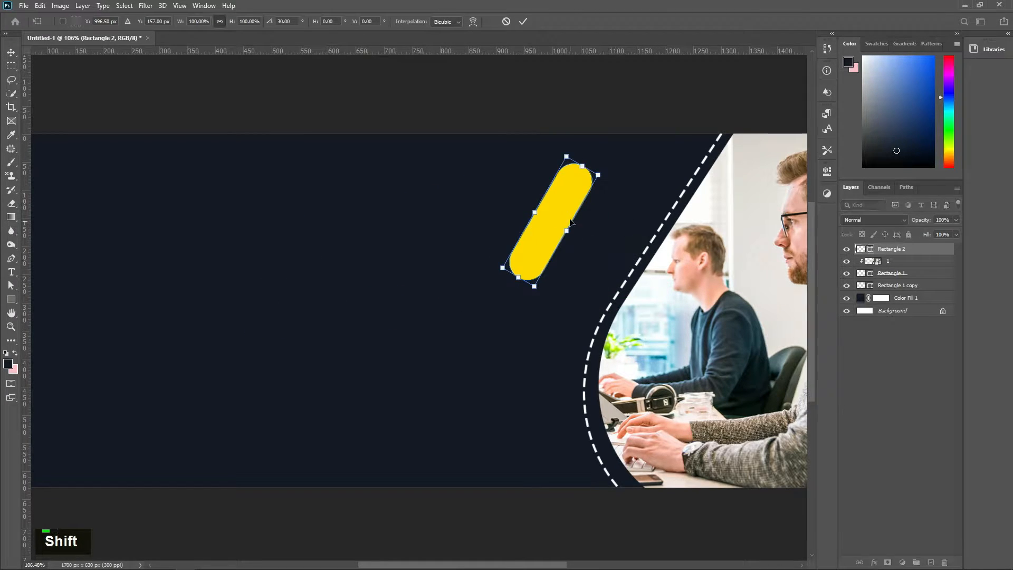
pyautogui.moveTo(574, 211); pyautogui.dragTo(707, 165)
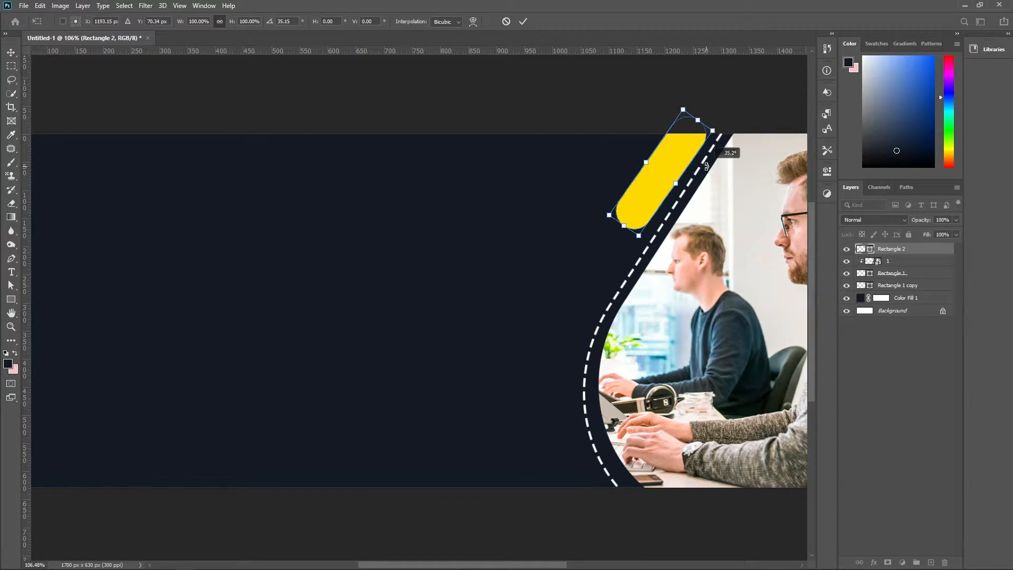
pyautogui.press('shift')
pyautogui.press('shift')
pyautogui.moveTo(625, 222); pyautogui.dragTo(610, 243)
pyautogui.press('Return')
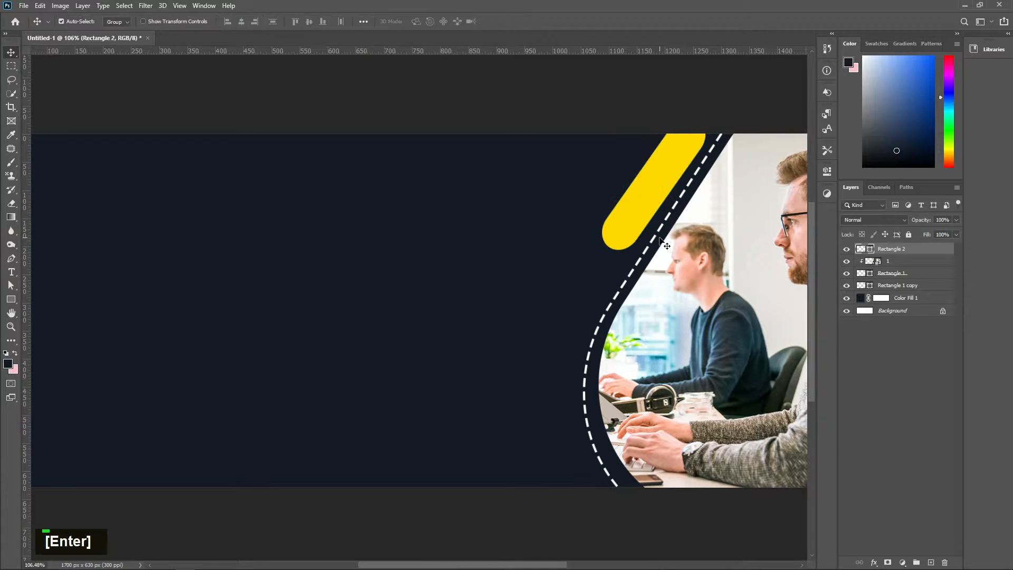
# Step: Rotate the yellow bar about −1° and nudge it closer to the dashed outline
pyautogui.hotkey('ctrl', 't')
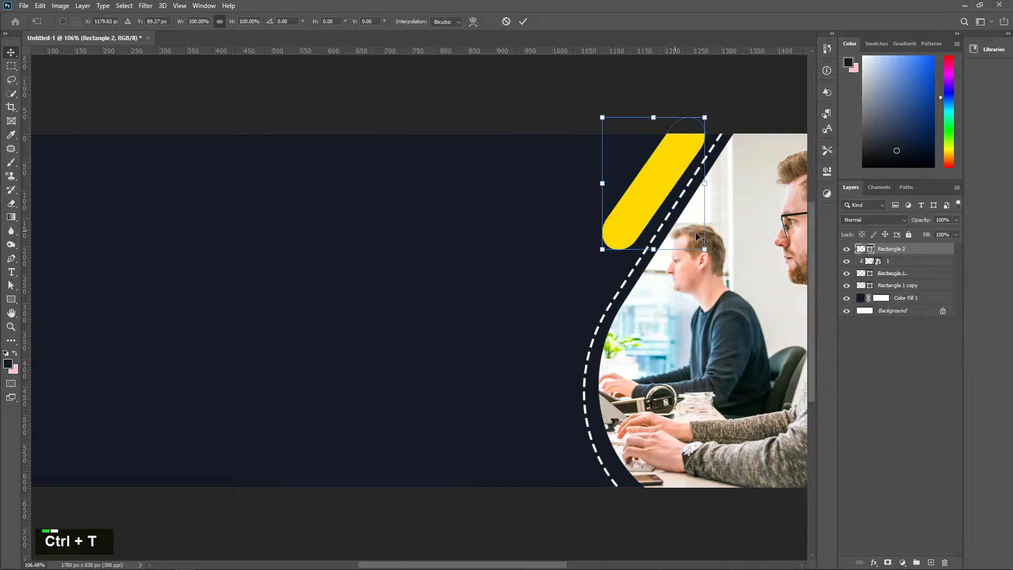
pyautogui.moveTo(722, 220); pyautogui.dragTo(720, 216)
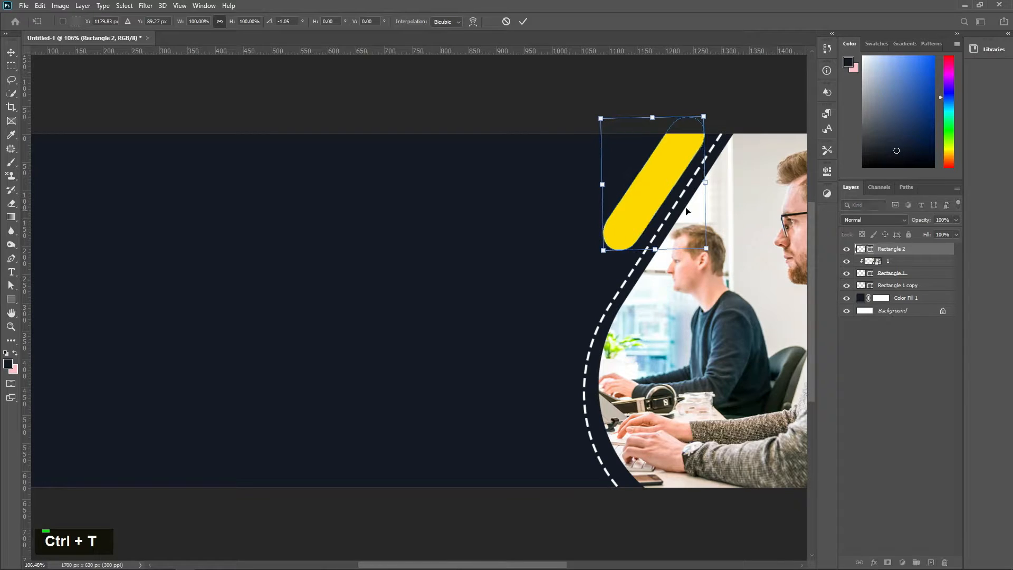
pyautogui.moveTo(661, 202); pyautogui.dragTo(668, 194)
pyautogui.press('Return')
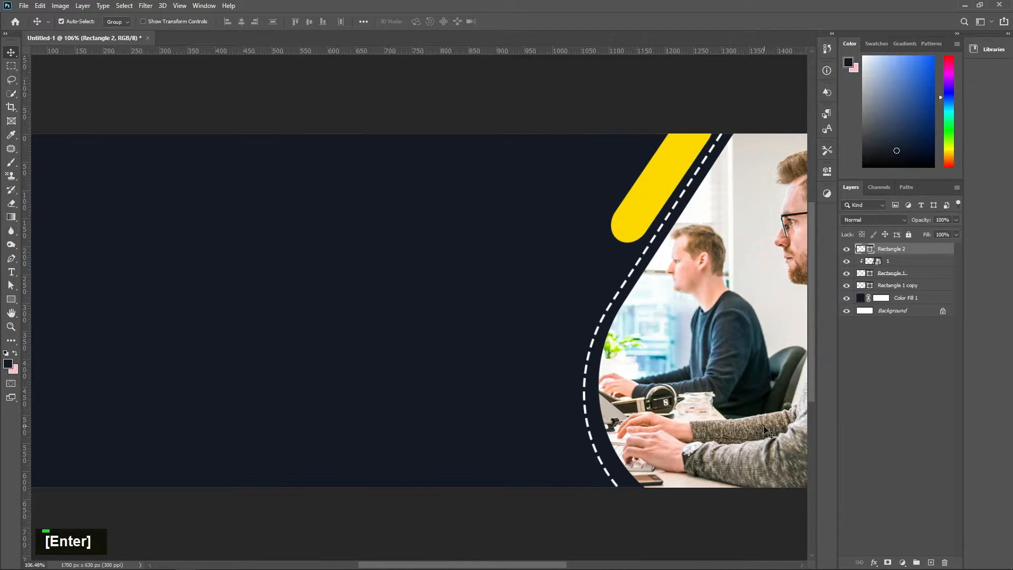
pyautogui.click(871, 394)
pyautogui.scroll(-5, 413, 373)
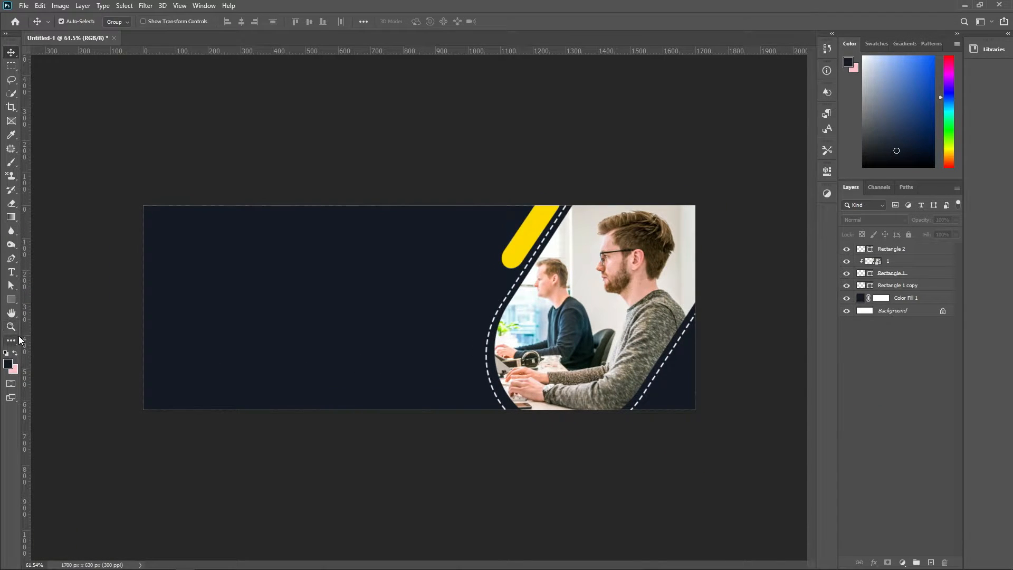
# Step: Add the white text "LOGO HERE" in Inter Black at 13 pt on the dark area
pyautogui.press('t')
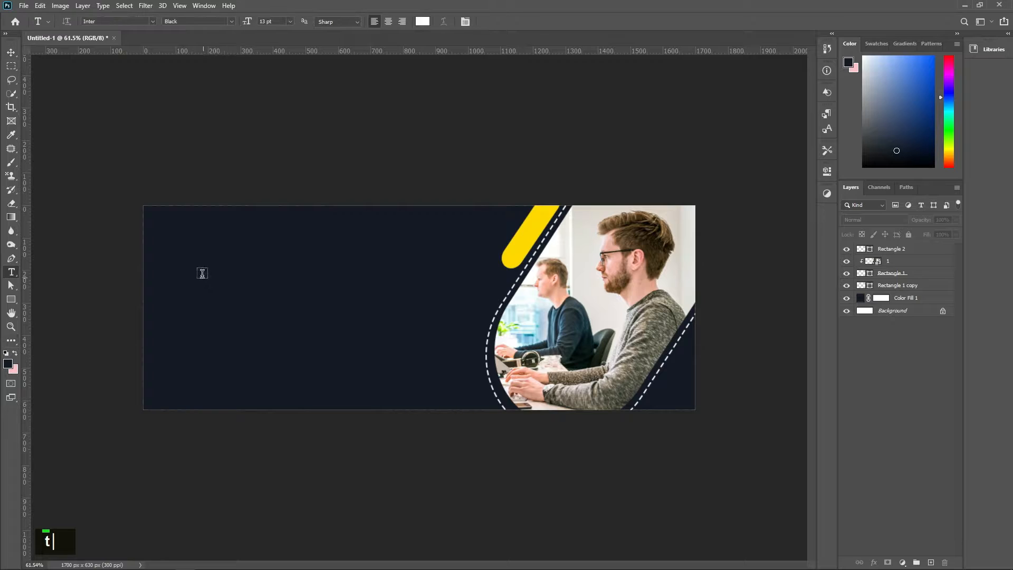
pyautogui.click(201, 271)
pyautogui.press('BackSpace')
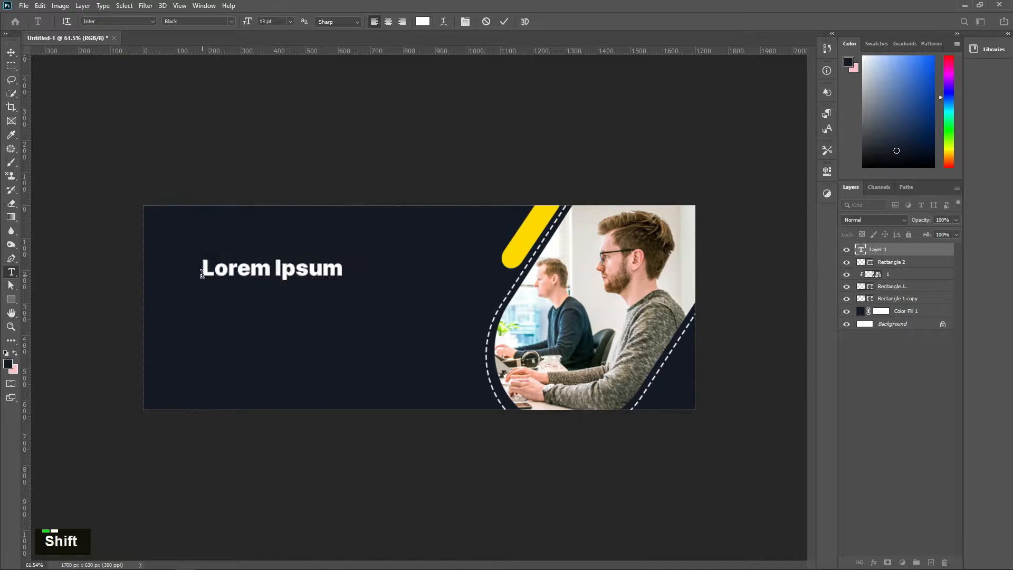
pyautogui.write('LOGO')
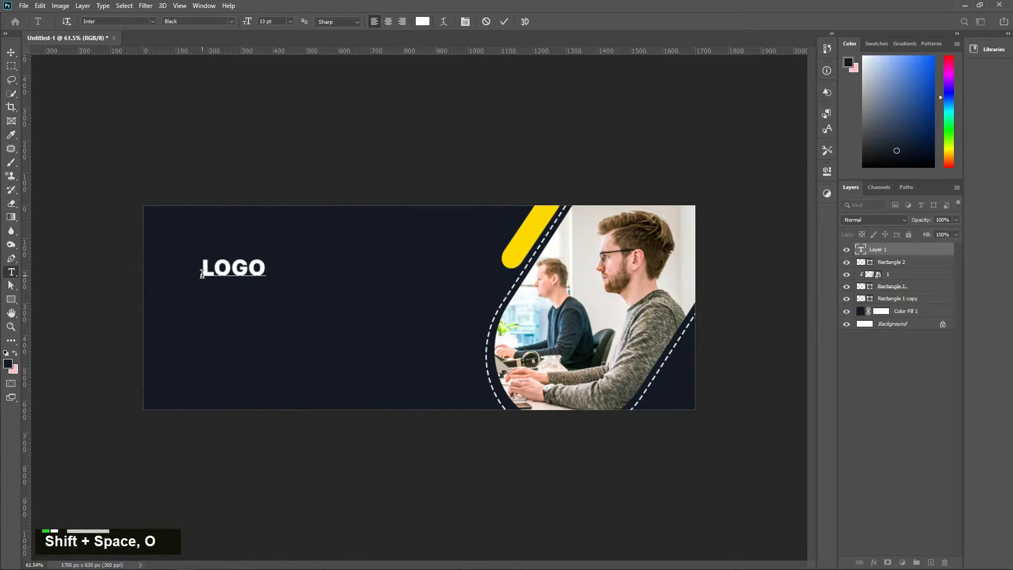
pyautogui.write(' HER')
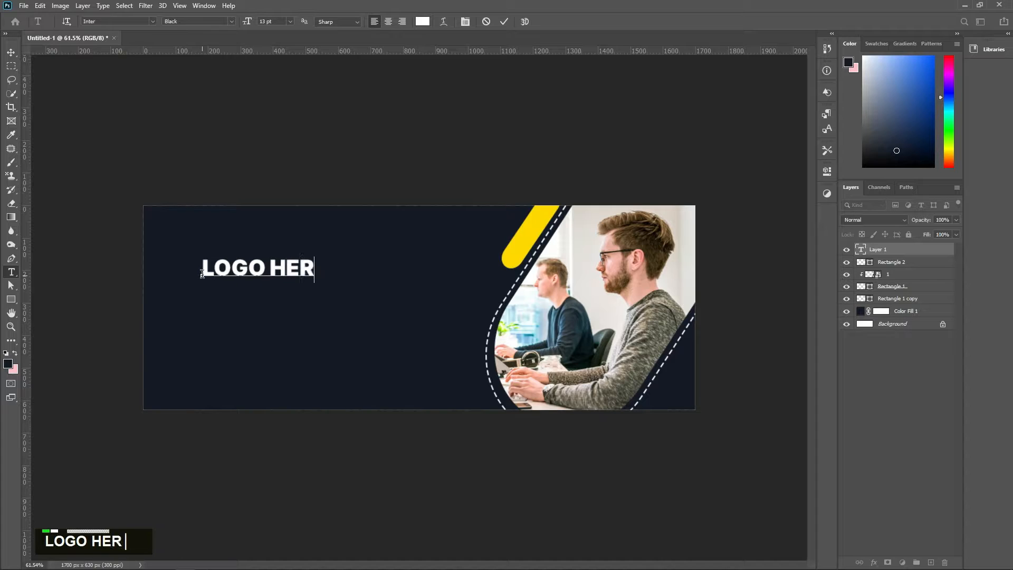
pyautogui.write('E')
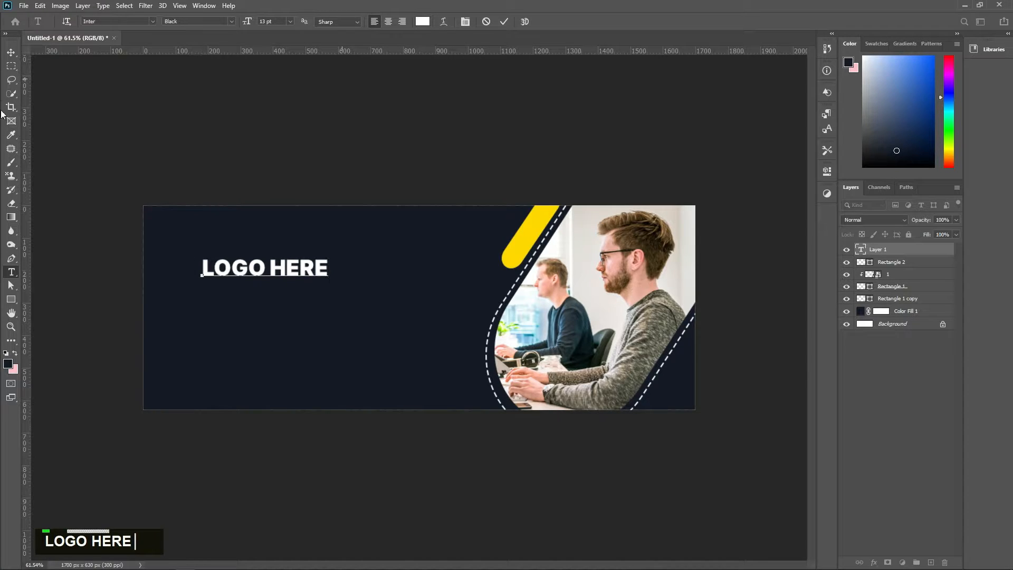
pyautogui.click(13, 52)
# Step: Move the "LOGO HERE" text up and slightly left, toward the banner's upper-left corner
pyautogui.scroll(2, 269, 299)
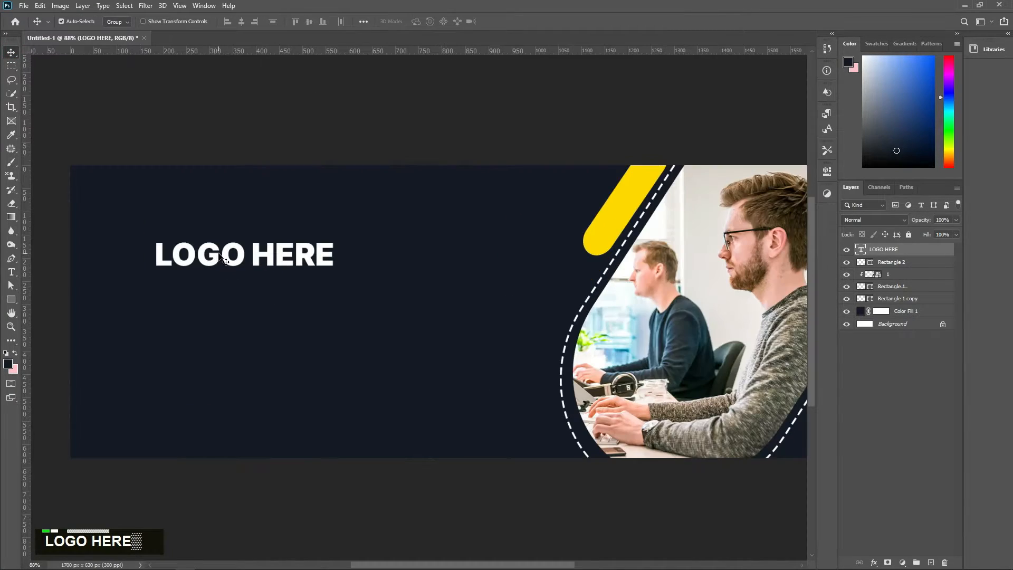
pyautogui.moveTo(231, 265); pyautogui.dragTo(212, 229)
pyautogui.hotkey('ctrl', 't')
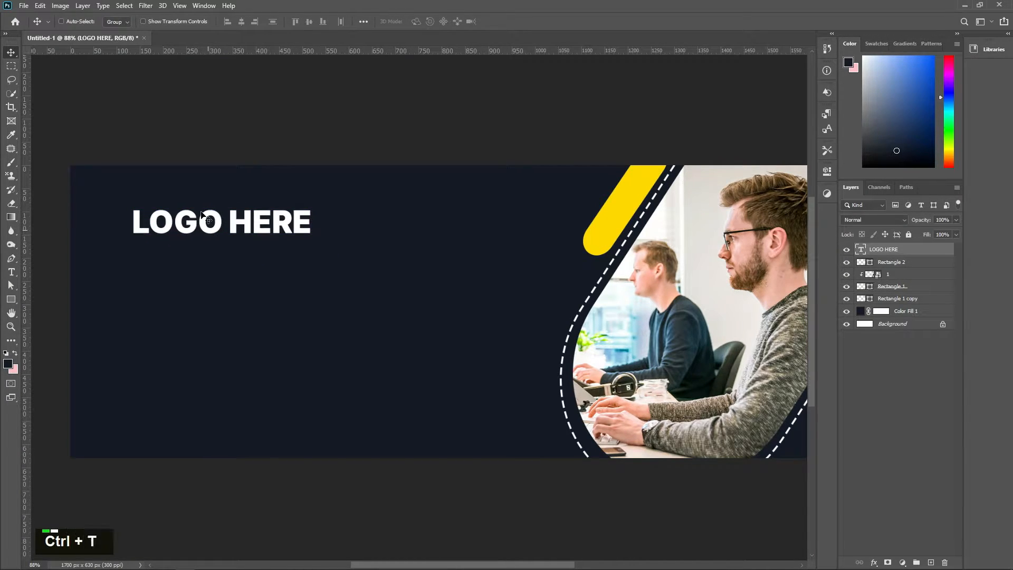
pyautogui.press('Return')
pyautogui.click(921, 394)
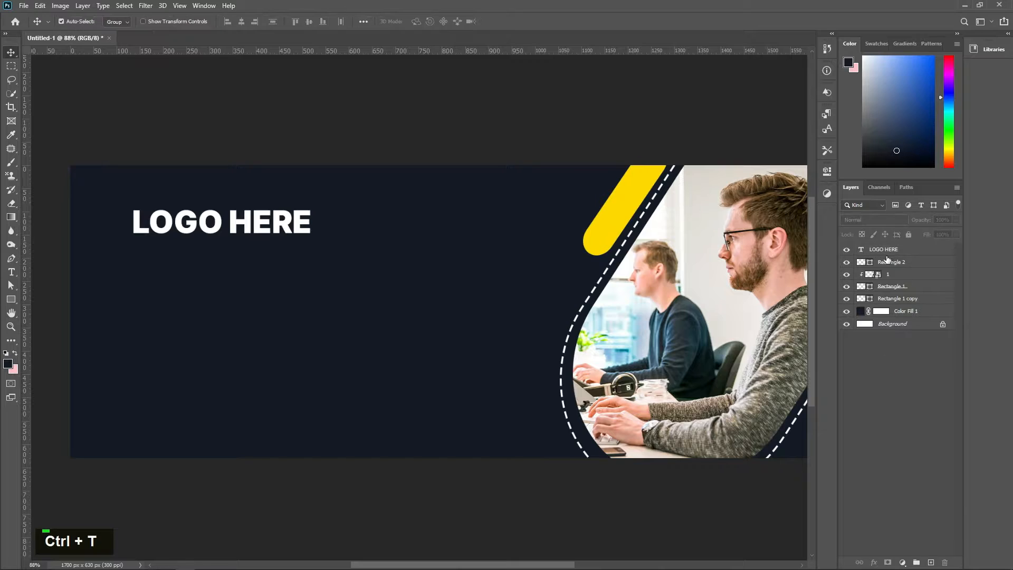
# Step: Reduce the "LOGO HERE" text to 9 pt, keeping the Inter Black font
pyautogui.doubleClick(863, 250)
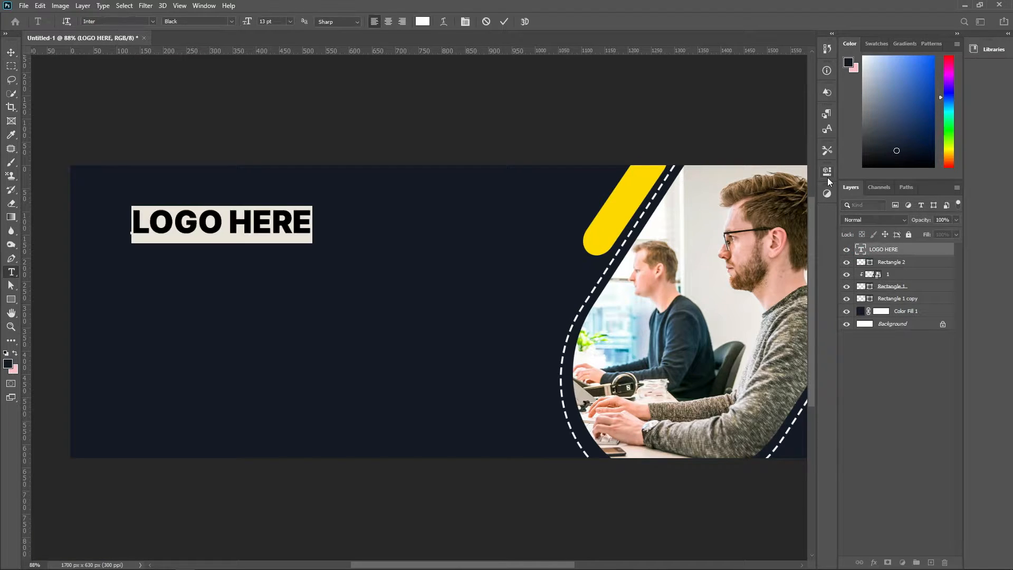
pyautogui.click(827, 171)
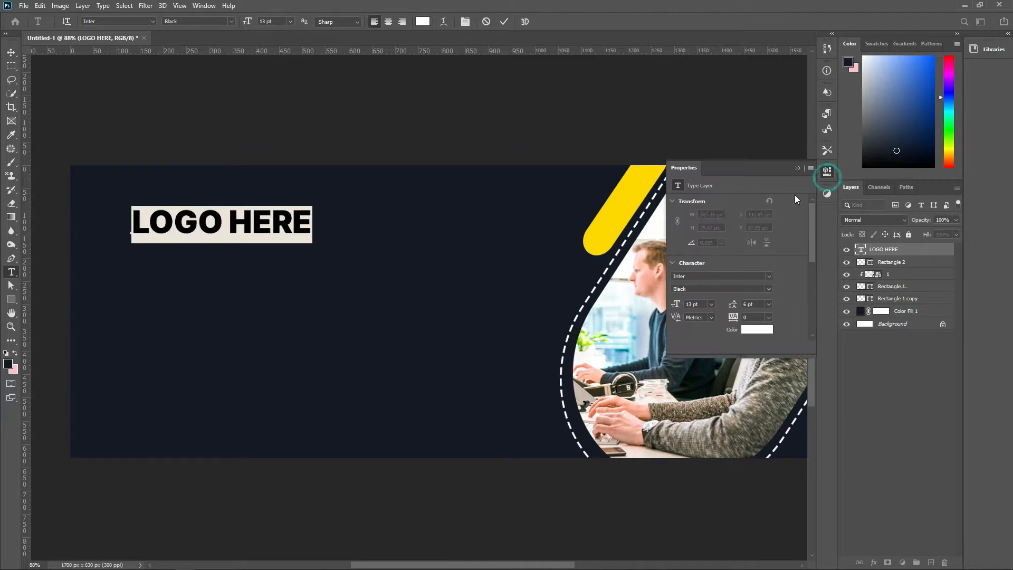
pyautogui.click(694, 276)
pyautogui.click(781, 266)
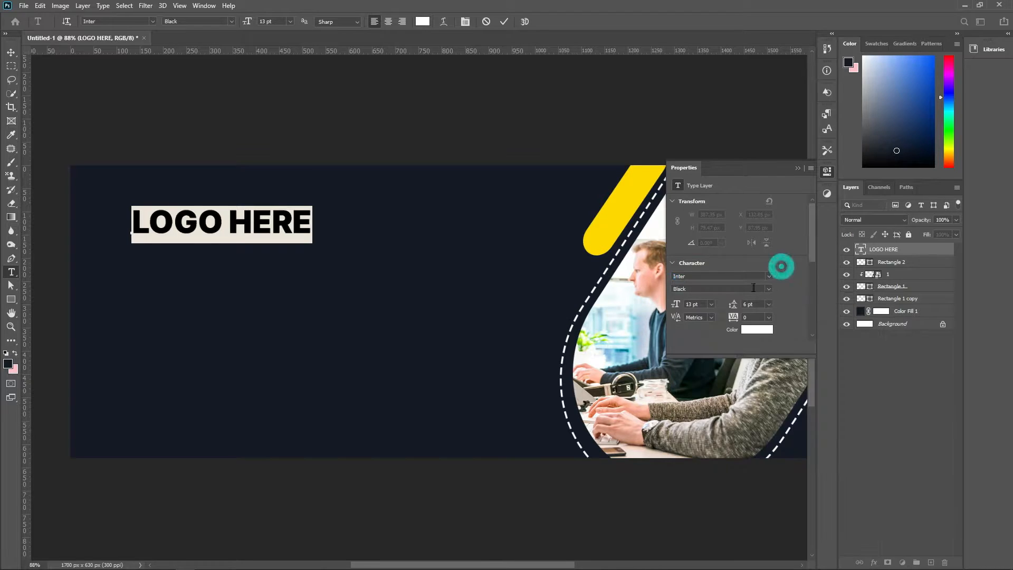
pyautogui.click(769, 289)
pyautogui.click(686, 369)
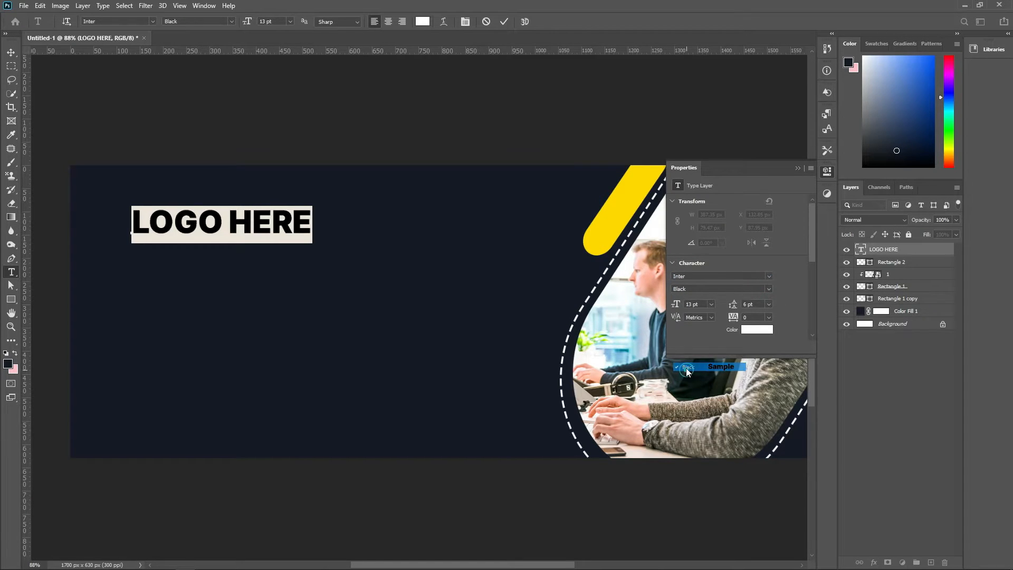
pyautogui.click(709, 304)
pyautogui.click(700, 343)
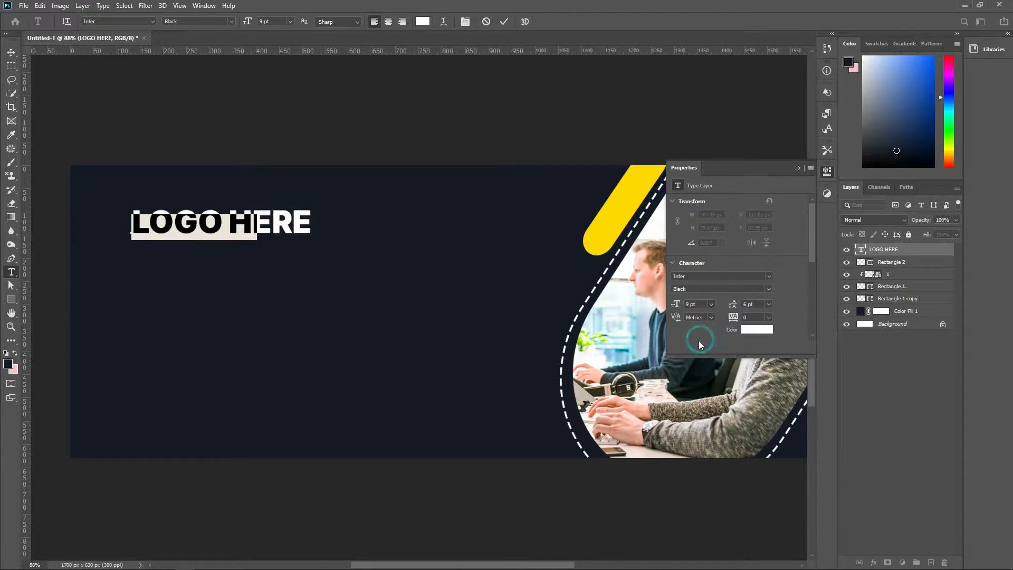
pyautogui.click(504, 22)
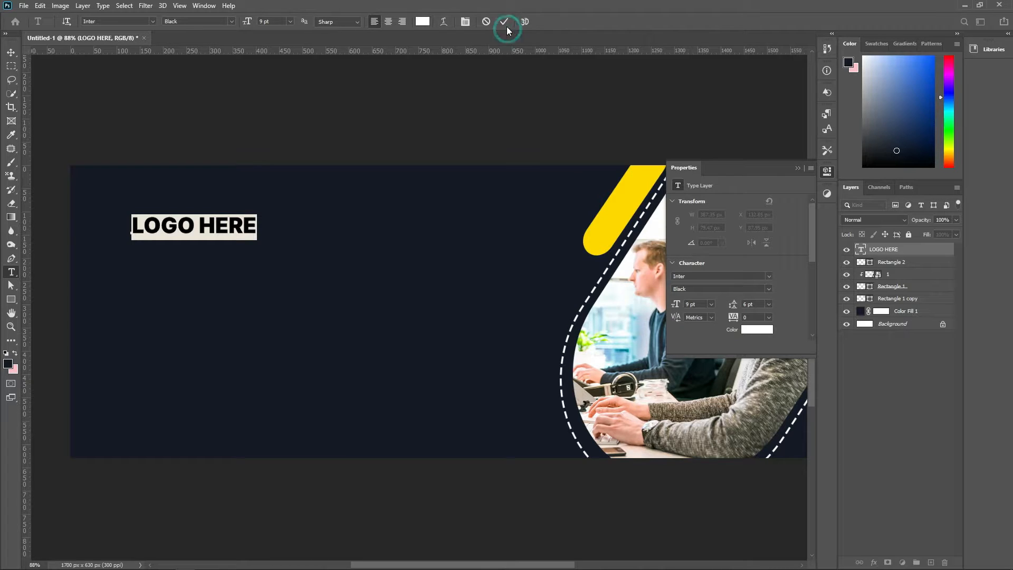
pyautogui.press('v')
pyautogui.click(930, 439)
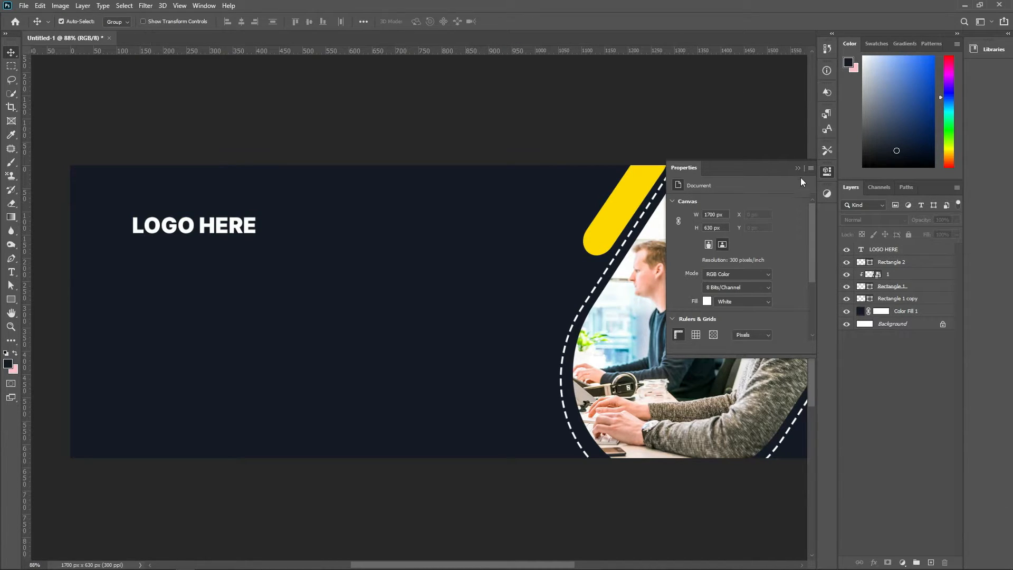
pyautogui.click(798, 168)
# Step: Draw a rounded rectangle about 46 × 53 px with 10 px corners left of "LOGO HERE" and fill it yellow
pyautogui.rightClick(11, 300)
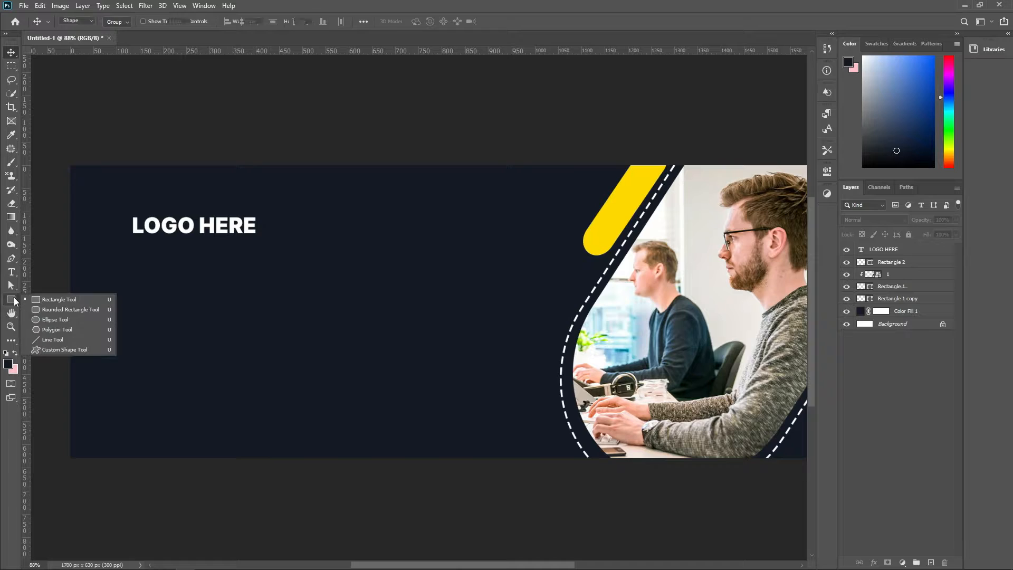
pyautogui.click(45, 312)
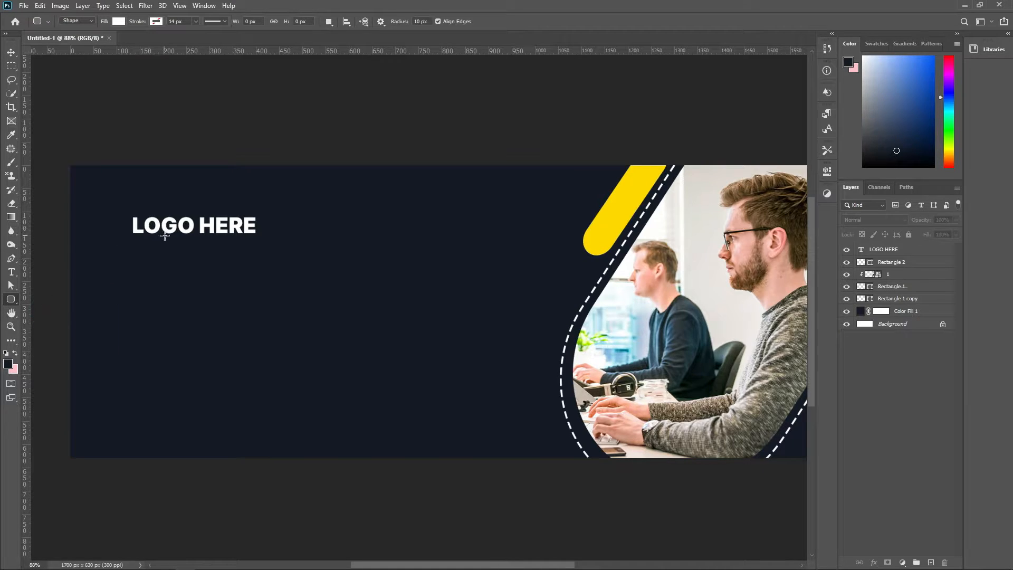
pyautogui.moveTo(95, 218); pyautogui.dragTo(114, 242)
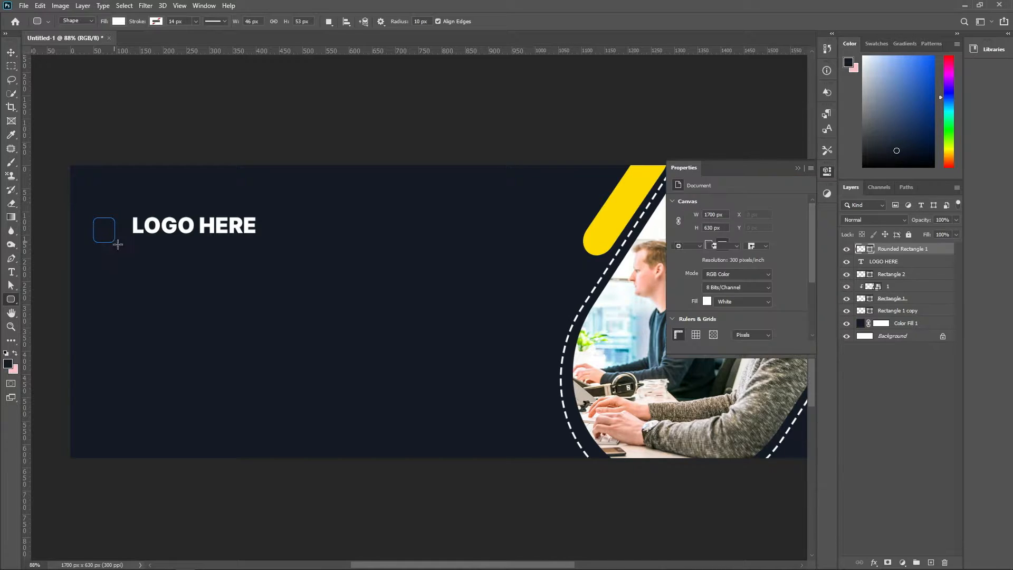
pyautogui.click(683, 236)
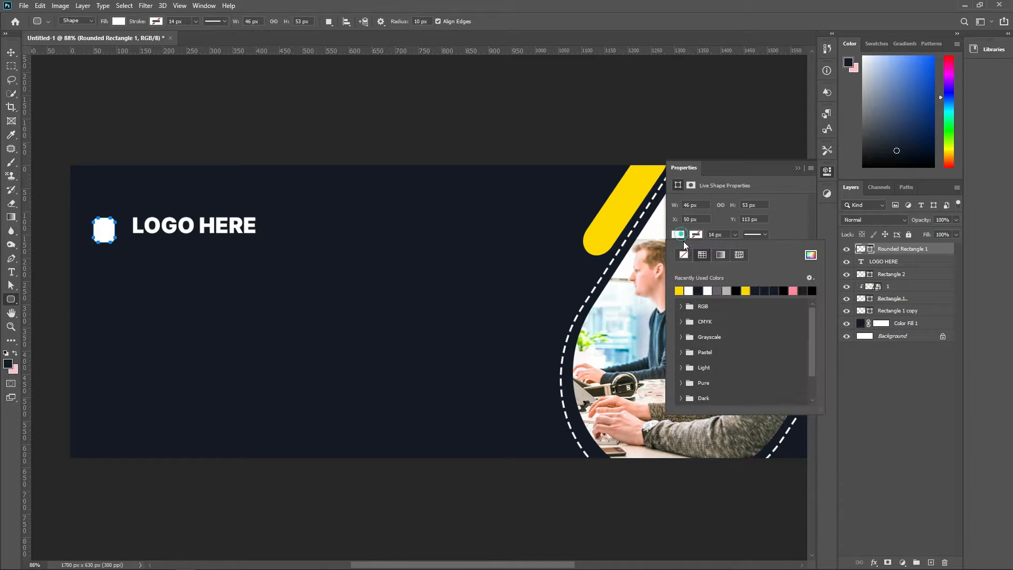
pyautogui.click(677, 291)
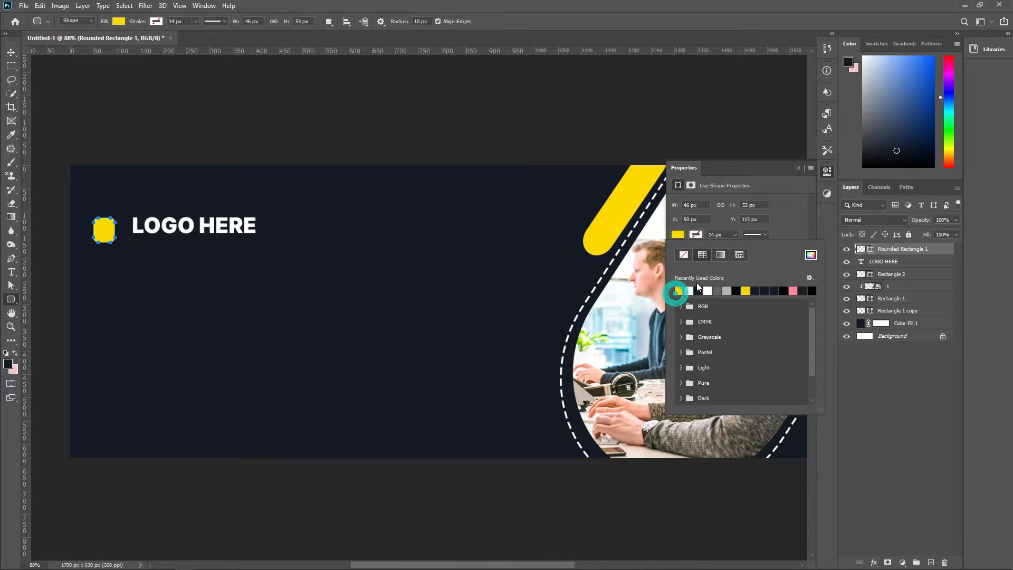
pyautogui.click(798, 169)
pyautogui.click(892, 352)
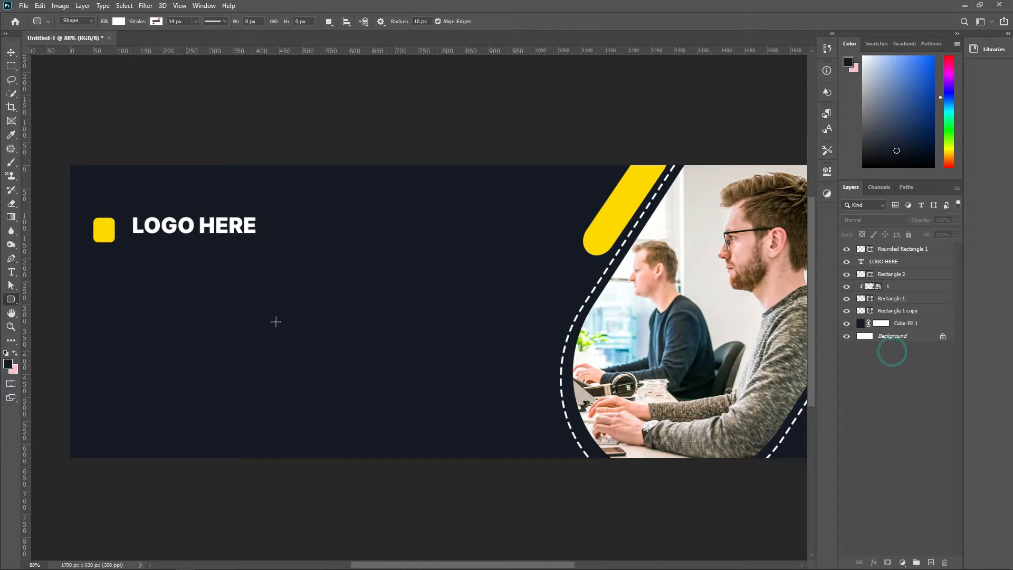
# Step: Align the small yellow rounded rectangle vertically with the "LOGO HERE" text and rotate it into a diamond
pyautogui.click(10, 53)
pyautogui.moveTo(109, 232); pyautogui.dragTo(110, 226)
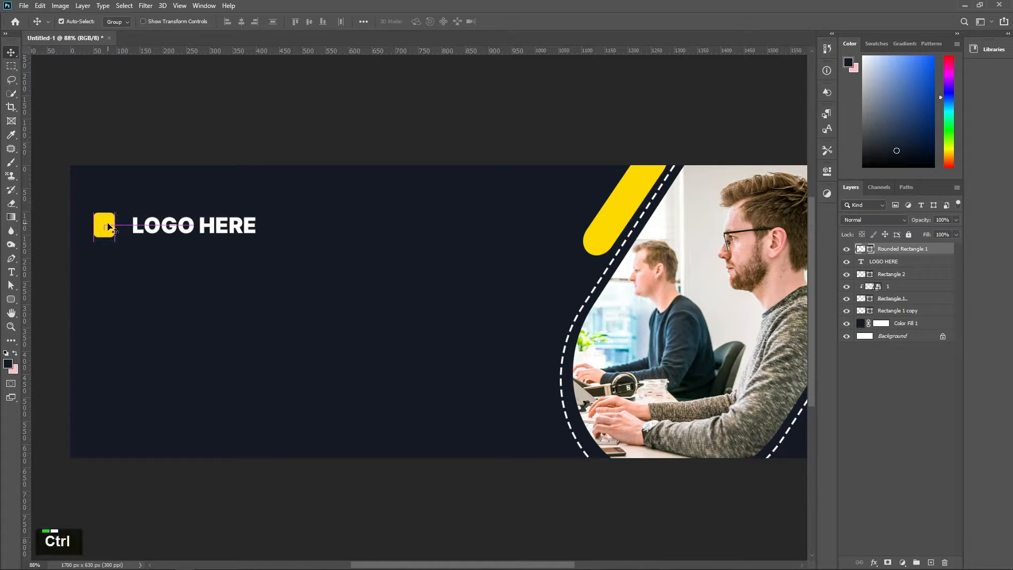
pyautogui.hotkey('ctrl', 't')
pyautogui.moveTo(199, 251); pyautogui.dragTo(193, 285)
pyautogui.press('Return')
# Step: Rotate the yellow logo shape by −15° and move it about 18 px closer to the "LOGO HERE" text, vertically centred on it
pyautogui.keyDown('alt'); pyautogui.scroll(3, 144, 251); pyautogui.keyUp('alt')
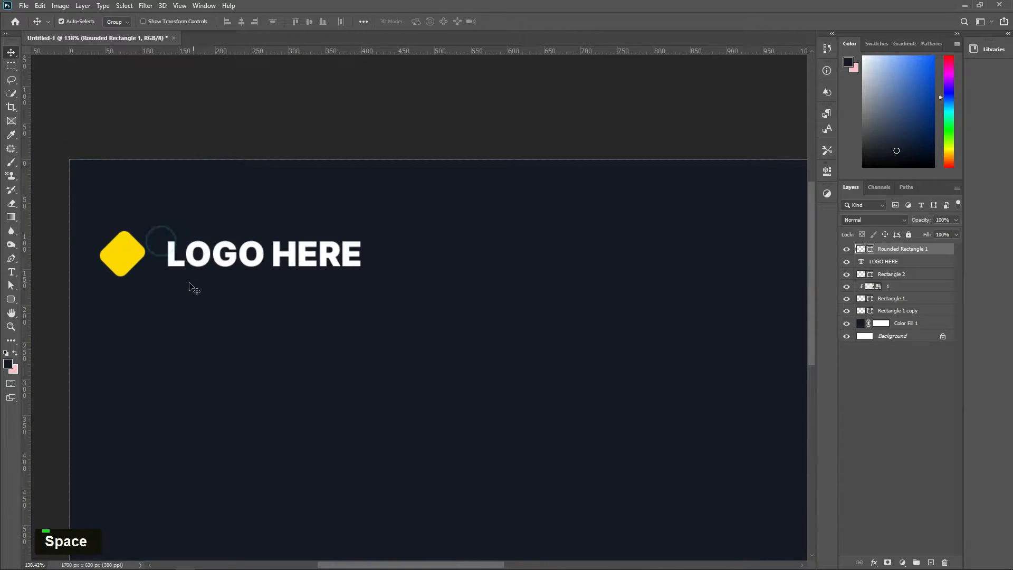
pyautogui.keyDown('alt'); pyautogui.scroll(2, 193, 285); pyautogui.keyUp('alt')
pyautogui.moveTo(96, 240); pyautogui.dragTo(96, 246)
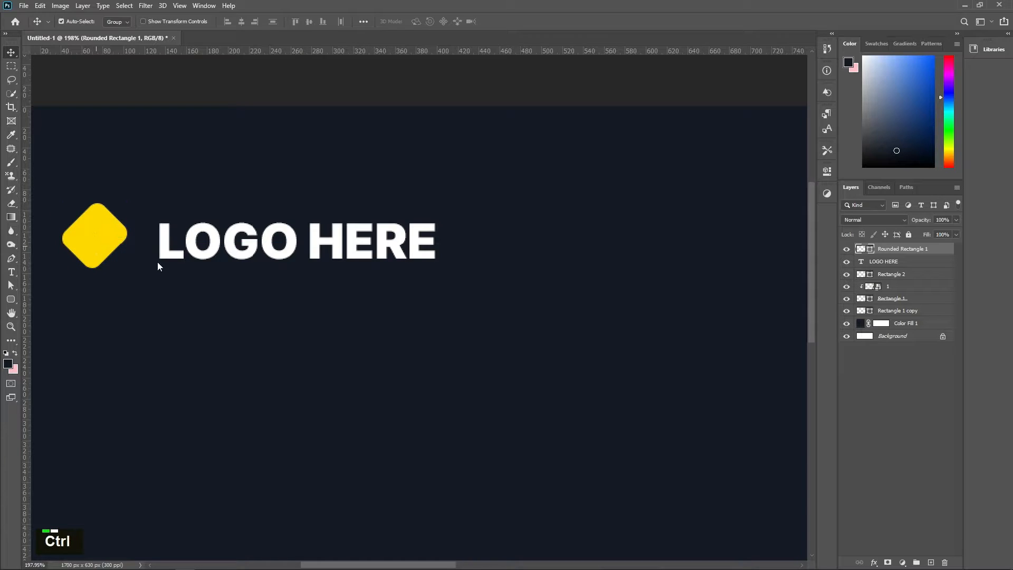
pyautogui.hotkey('ctrl', 't')
pyautogui.moveTo(163, 266); pyautogui.dragTo(164, 261)
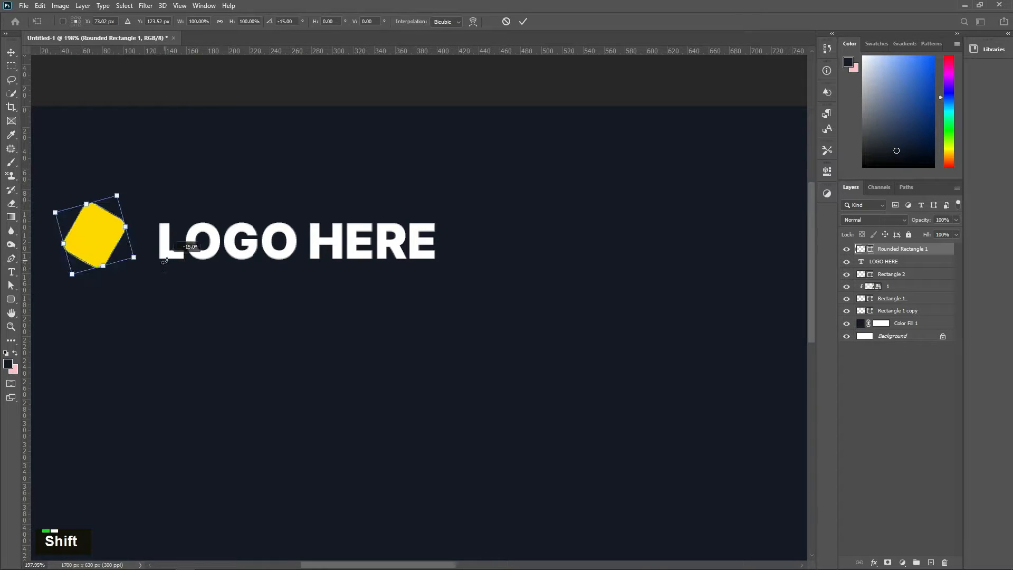
pyautogui.press('Return')
pyautogui.press('super')
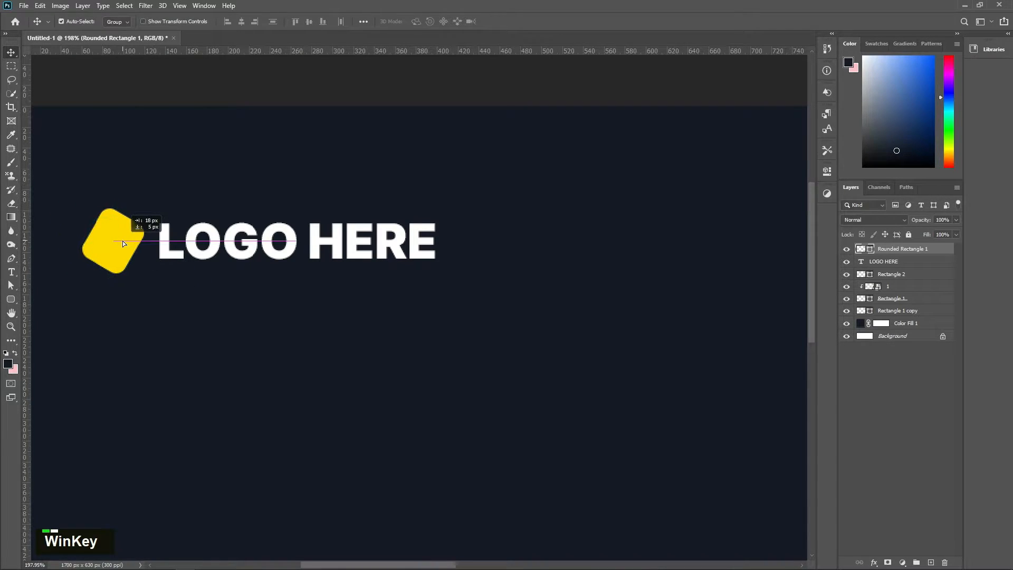
pyautogui.click(204, 173)
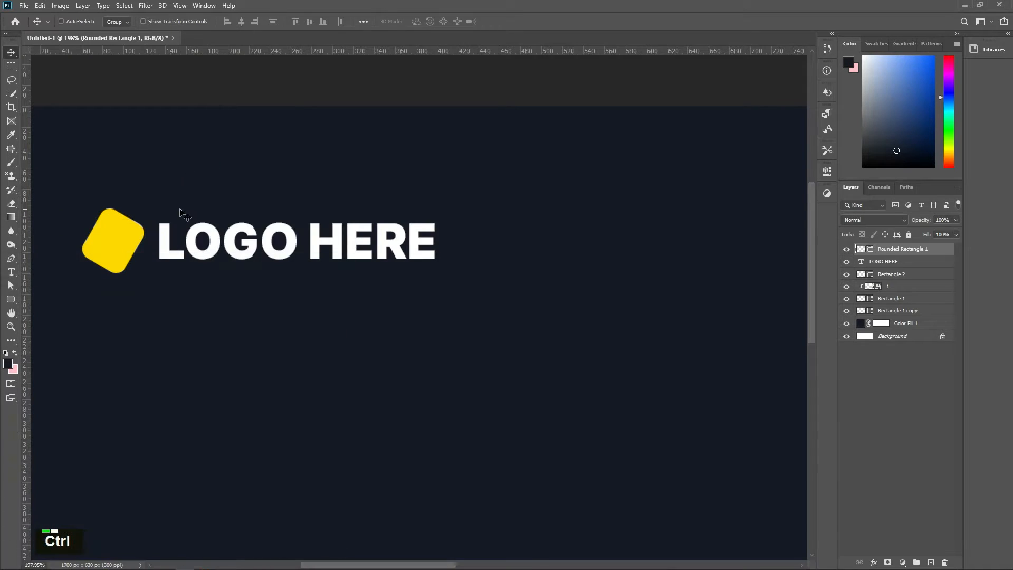
# Step: Undo the last change and duplicate the yellow rounded logo shape so the two shapes overlap beside "LOGO HERE"
pyautogui.hotkey('ctrl', 'z')
pyautogui.press('alt')
pyautogui.moveTo(81, 233); pyautogui.dragTo(105, 249)
pyautogui.press('shift')
# Step: Give the front yellow logo shape a black outline 4 px wide
pyautogui.click(11, 299)
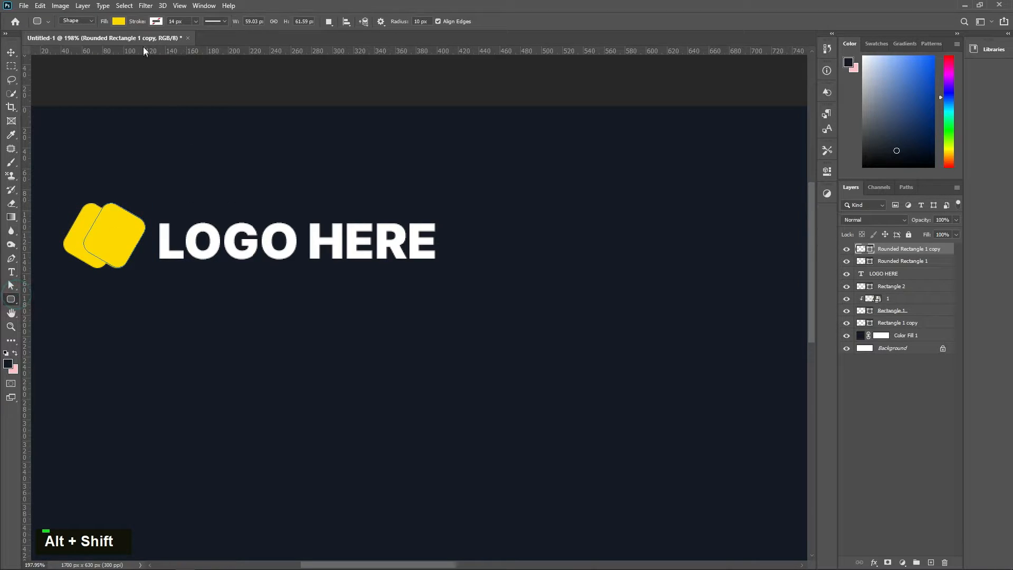
pyautogui.click(156, 22)
pyautogui.click(108, 77)
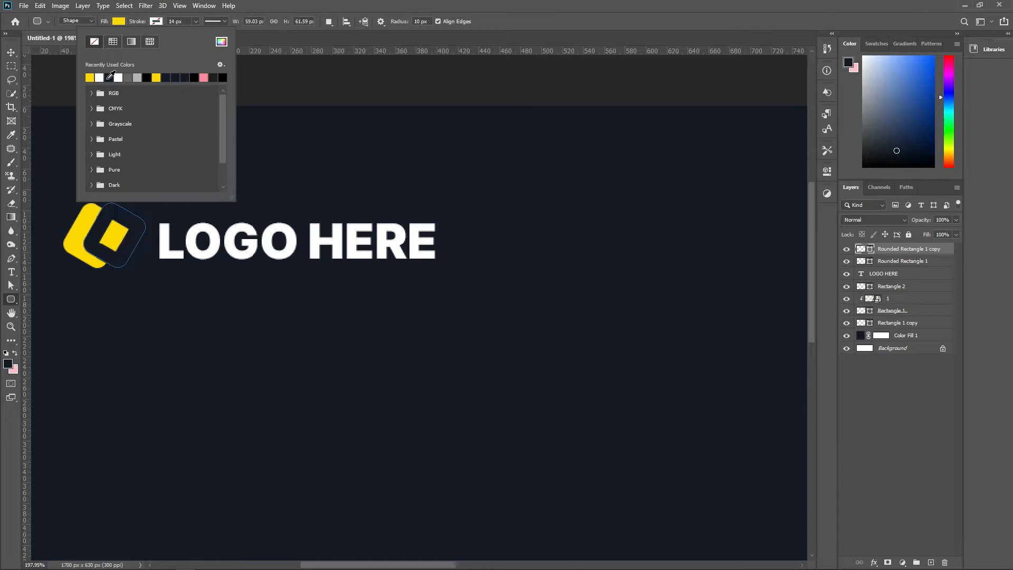
pyautogui.click(194, 77)
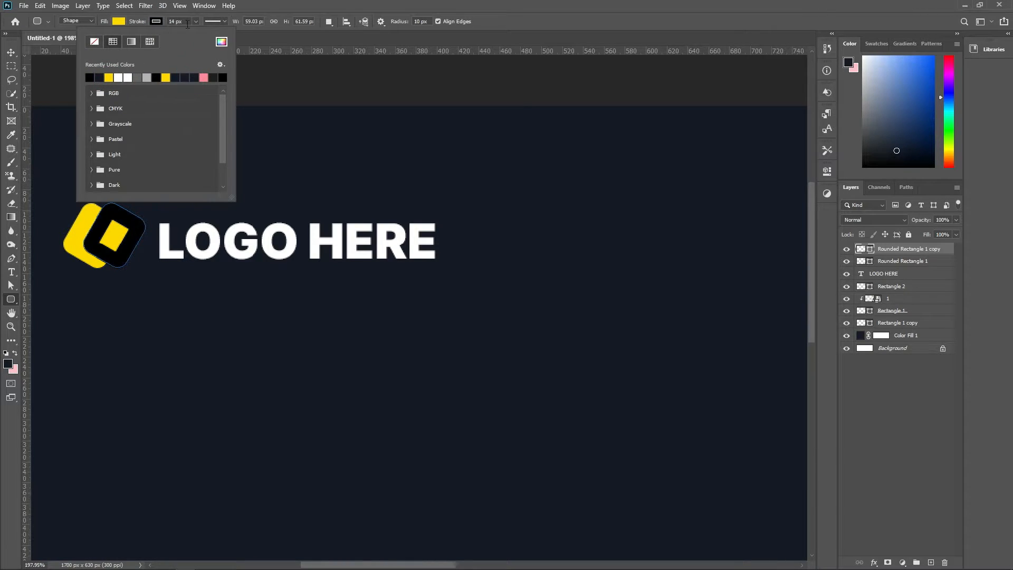
pyautogui.click(181, 23)
pyautogui.press('Return')
pyautogui.write('3')
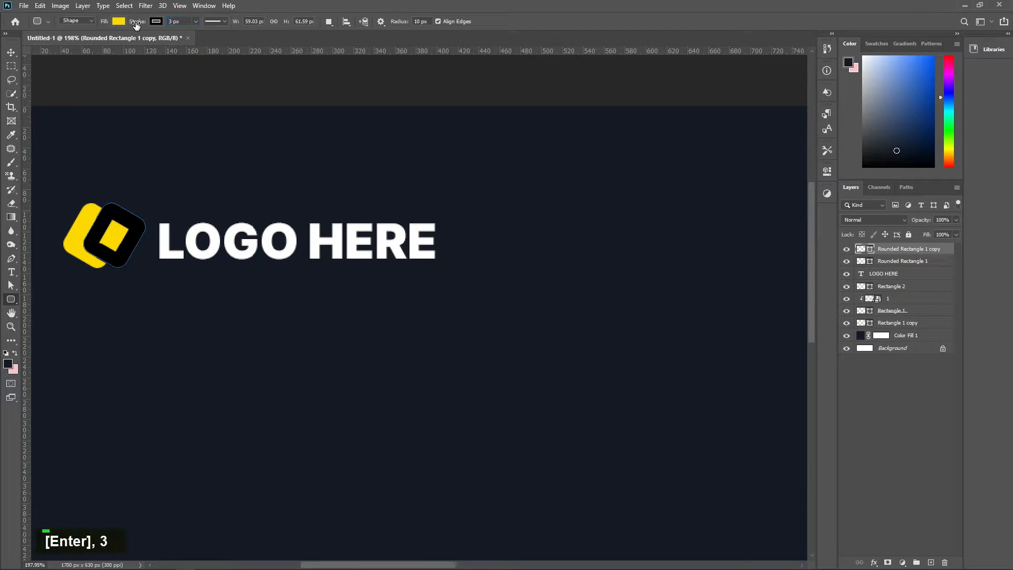
pyautogui.click(189, 17)
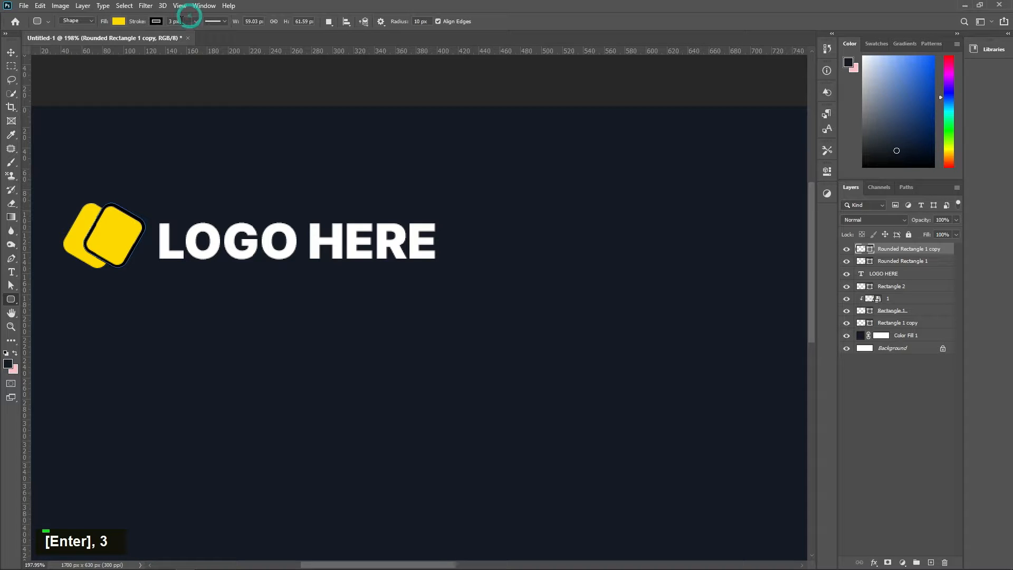
pyautogui.moveTo(181, 20); pyautogui.dragTo(130, 23)
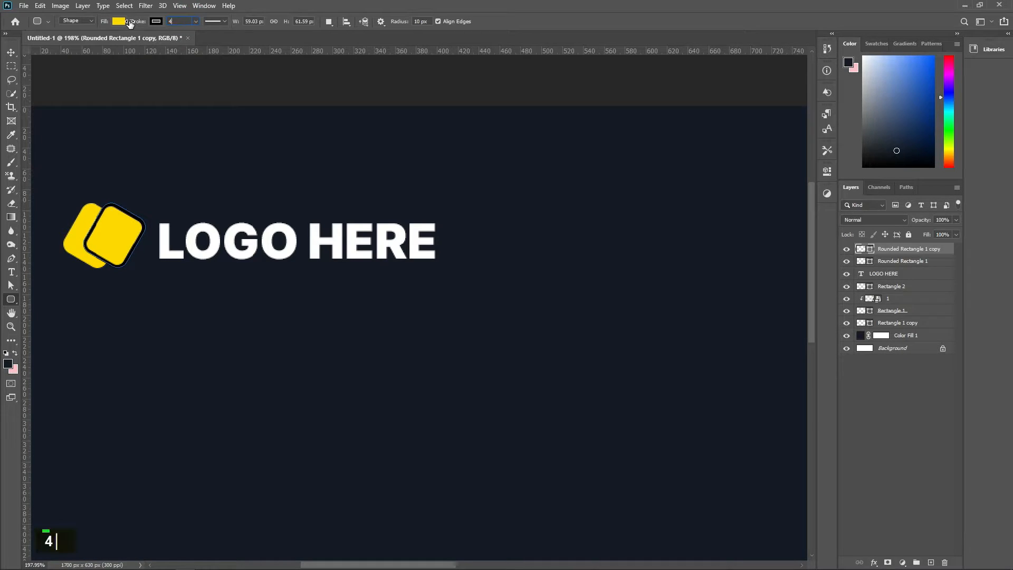
pyautogui.press('Return')
pyautogui.click(907, 461)
# Step: Duplicate the "LOGO HERE" text directly below the original and change the copy to "Slogan Here"
pyautogui.scroll(-5, 118, 316)
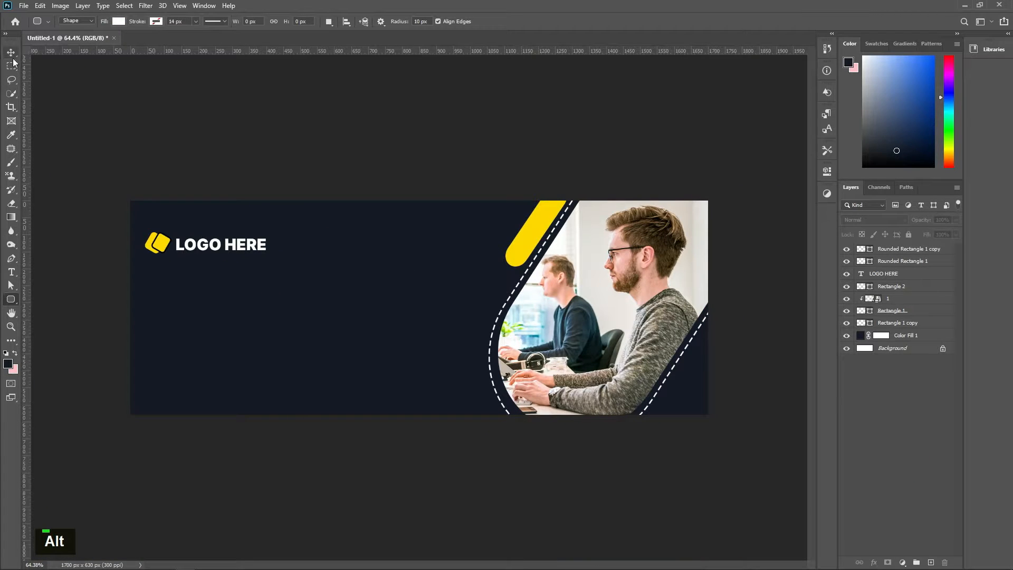
pyautogui.click(11, 53)
pyautogui.scroll(3, 186, 231)
pyautogui.moveTo(188, 226); pyautogui.dragTo(244, 248)
pyautogui.click(923, 384)
pyautogui.doubleClick(244, 246)
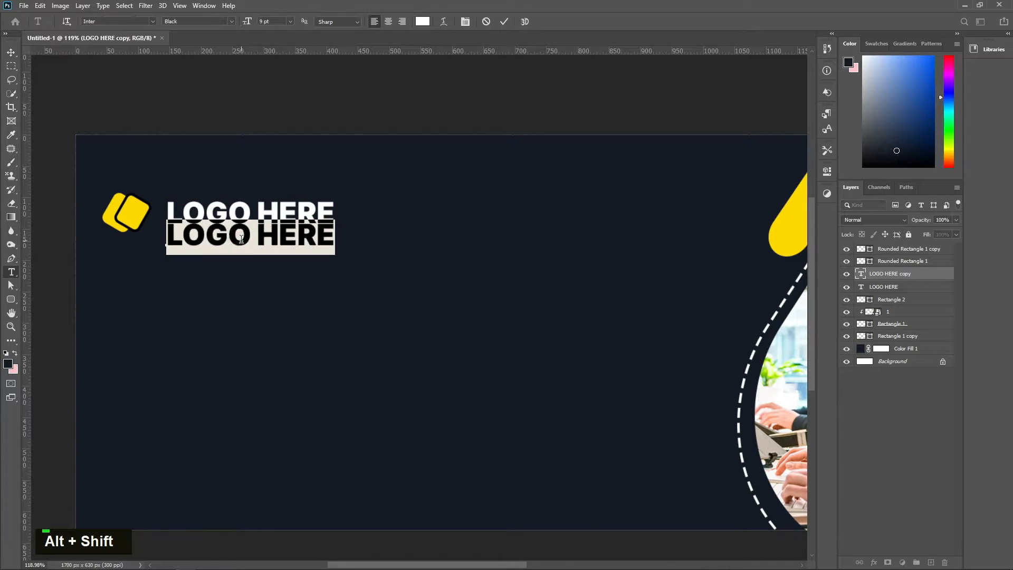
pyautogui.write('Slo')
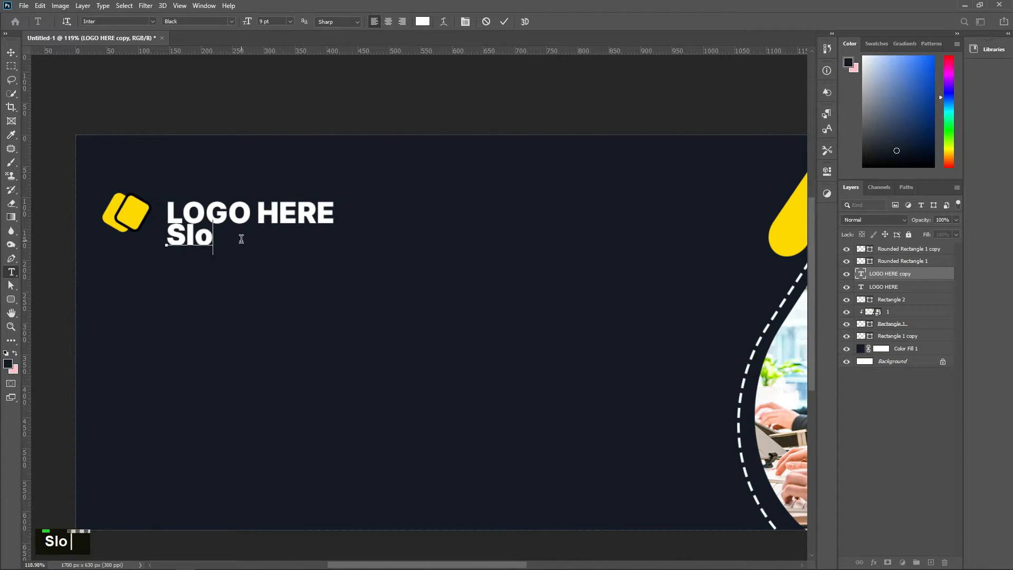
pyautogui.write('gan Here')
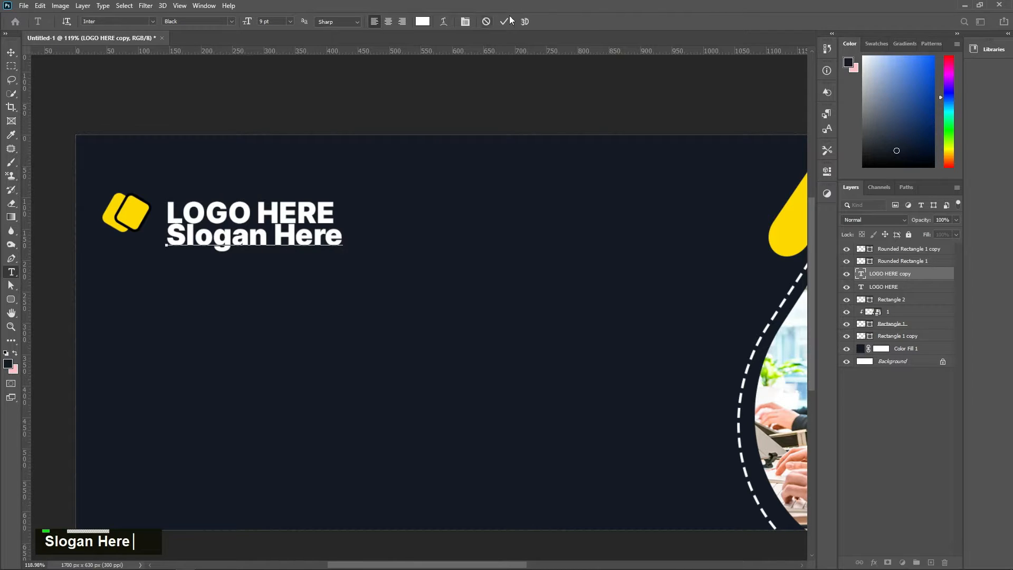
pyautogui.click(504, 21)
pyautogui.press('v')
pyautogui.doubleClick(235, 247)
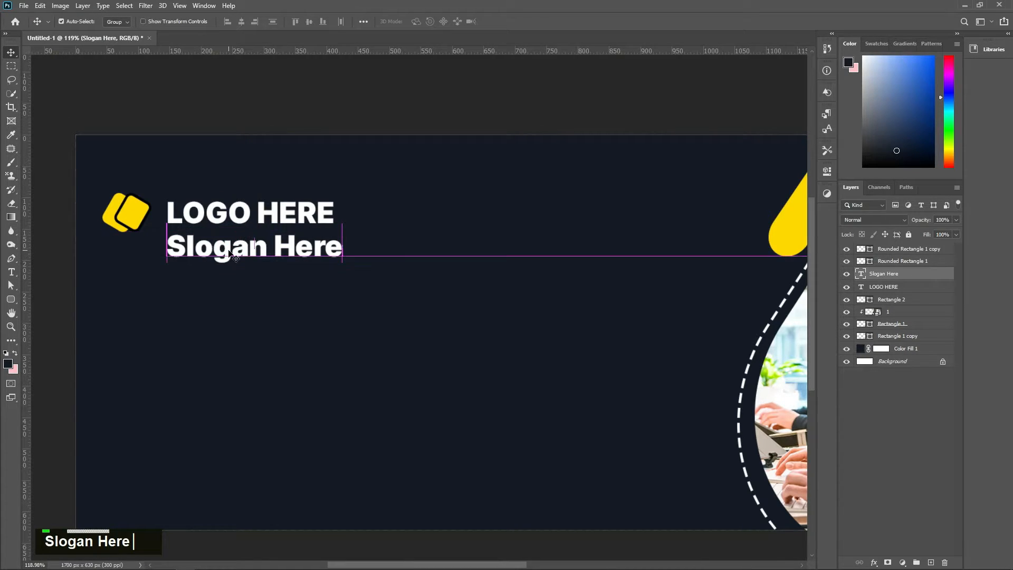
# Step: Set the "Slogan Here" text to Inter Medium with a tracking of 180
pyautogui.hotkey('ctrl', 'a')
pyautogui.click(827, 171)
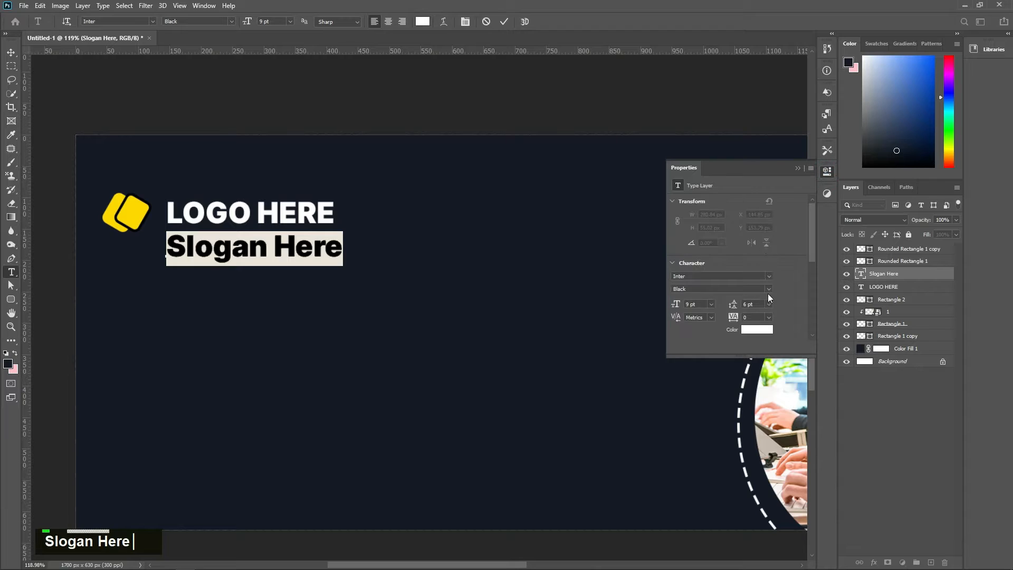
pyautogui.click(768, 289)
pyautogui.click(711, 334)
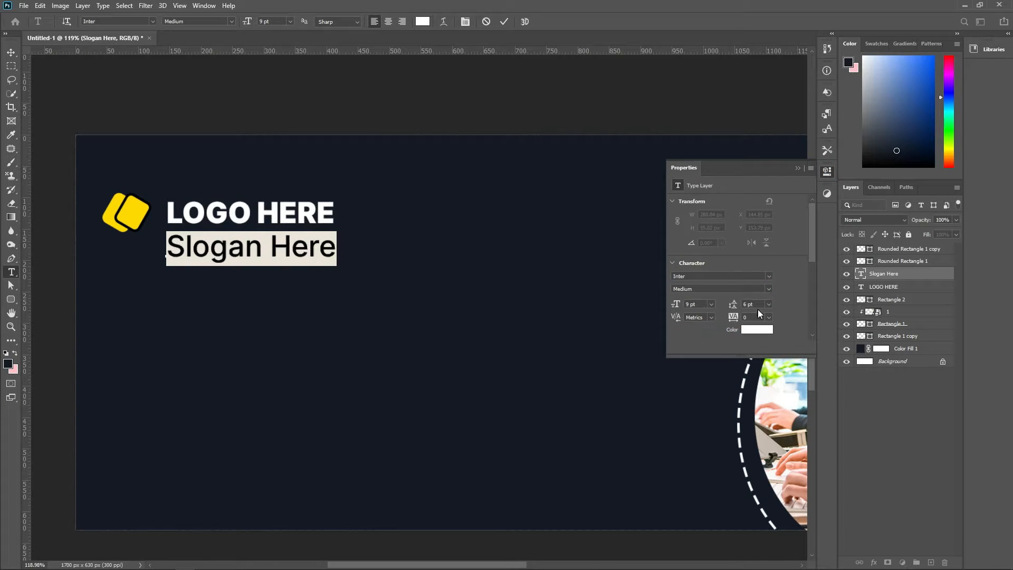
pyautogui.hotkey('shift', 'Up')
pyautogui.hotkey('shift', 'Up')
pyautogui.hotkey('shift', 'Up')
pyautogui.hotkey('shift', 'Up')
pyautogui.hotkey('shift', 'Up')
pyautogui.hotkey('shift', 'Up')
pyautogui.hotkey('shift', 'Up')
pyautogui.hotkey('shift', 'Up')
pyautogui.hotkey('shift', 'Up')
pyautogui.hotkey('shift', 'Up')
pyautogui.hotkey('shift', 'Up')
pyautogui.hotkey('shift', 'Up')
pyautogui.hotkey('shift', 'Up')
pyautogui.hotkey('shift', 'Up')
pyautogui.hotkey('shift', 'Up')
pyautogui.hotkey('shift', 'Up')
pyautogui.hotkey('shift', 'Up')
pyautogui.hotkey('shift', 'Up')
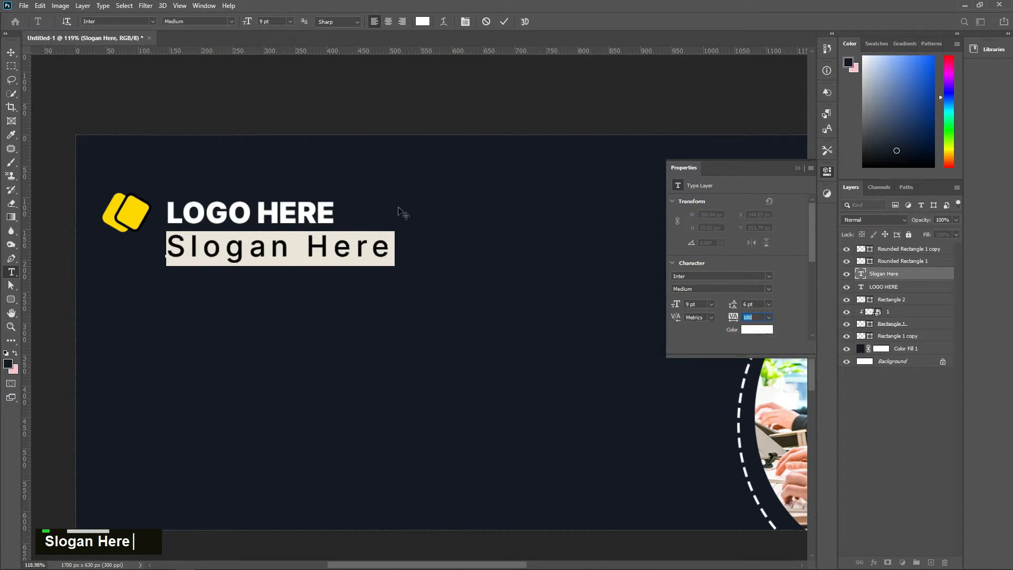
# Step: Color the word "Here" in the slogan yellow with hex ffd800
pyautogui.moveTo(301, 247); pyautogui.dragTo(598, 275)
pyautogui.click(752, 329)
pyautogui.hotkey('ctrl', 'v')
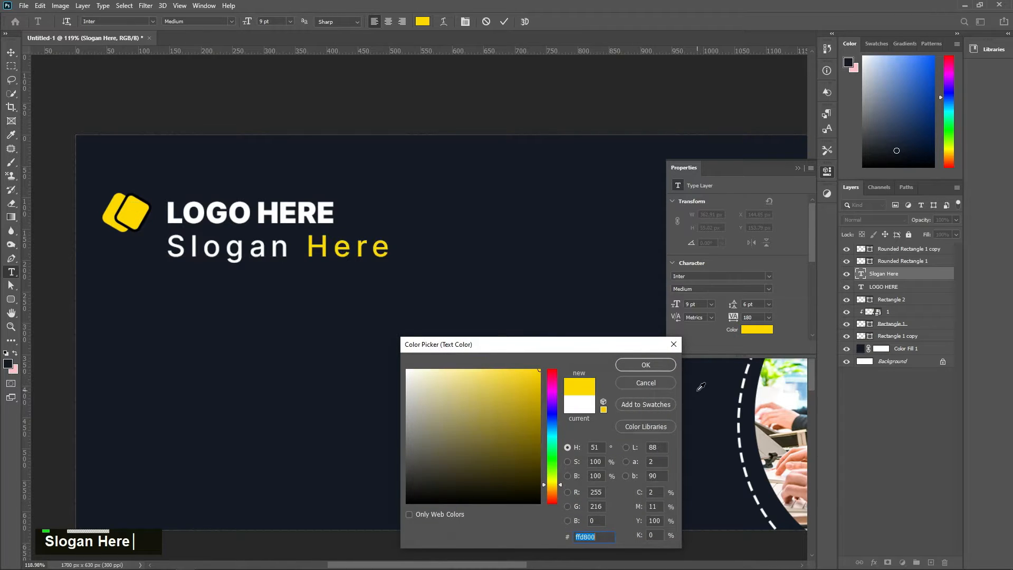
pyautogui.click(652, 361)
# Step: Apply All Caps to the whole "Slogan Here" text
pyautogui.tripleClick(296, 253)
pyautogui.scroll(-5, 734, 302)
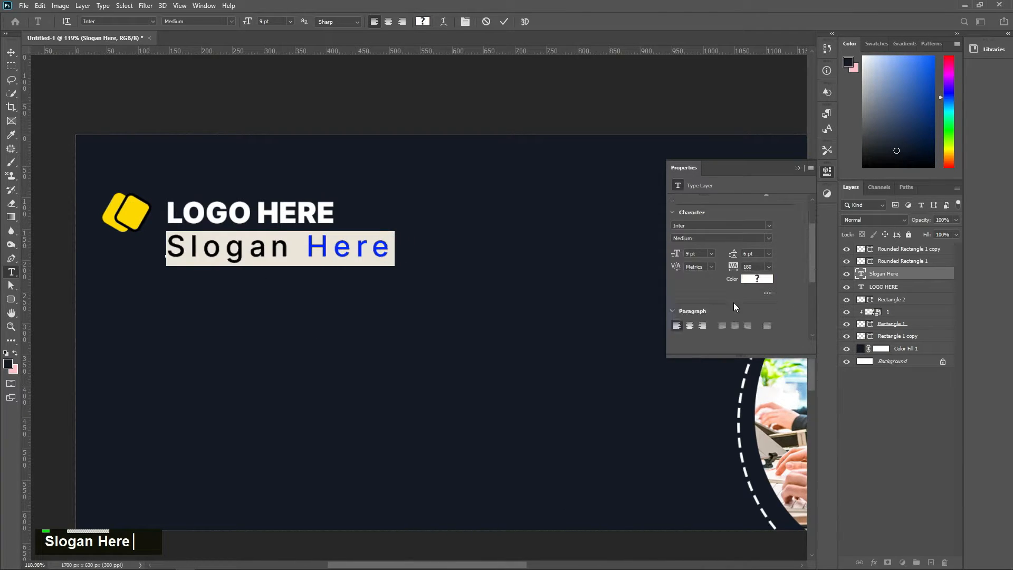
pyautogui.click(677, 289)
pyautogui.click(504, 22)
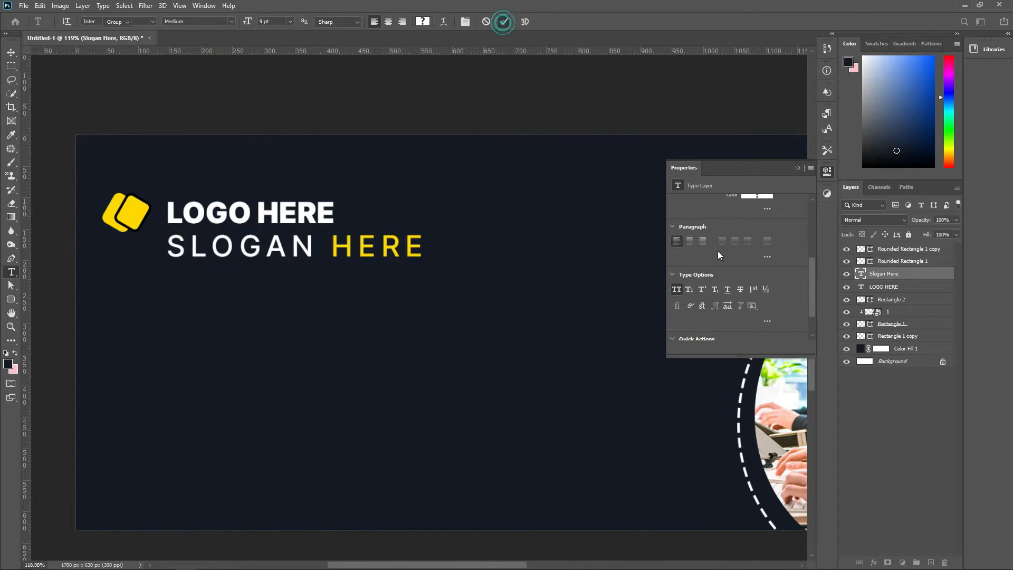
pyautogui.press('v')
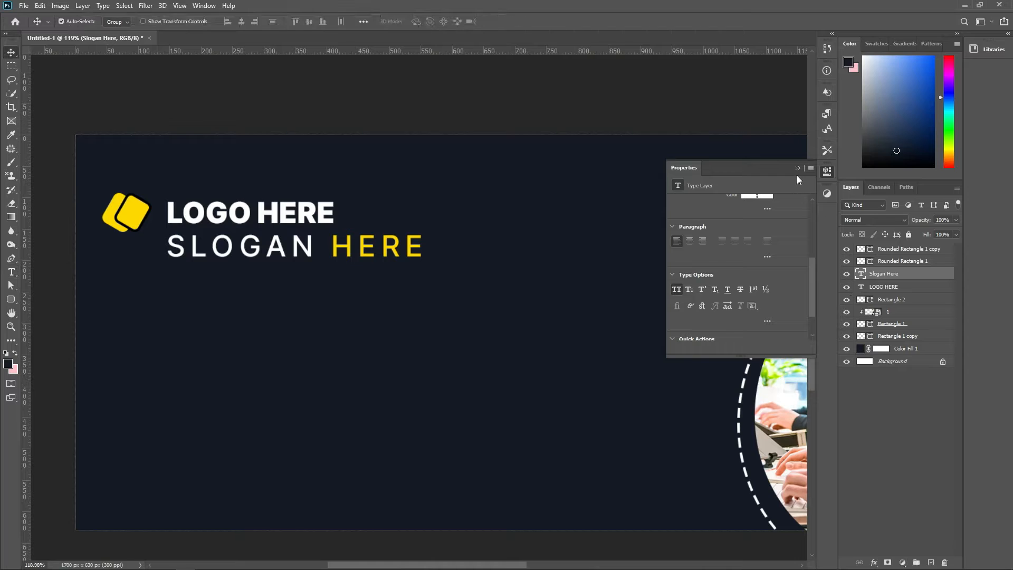
# Step: Set the slogan text to 6 pt with a tracking of 360
pyautogui.doubleClick(861, 273)
pyautogui.scroll(5, 695, 276)
pyautogui.click(711, 245)
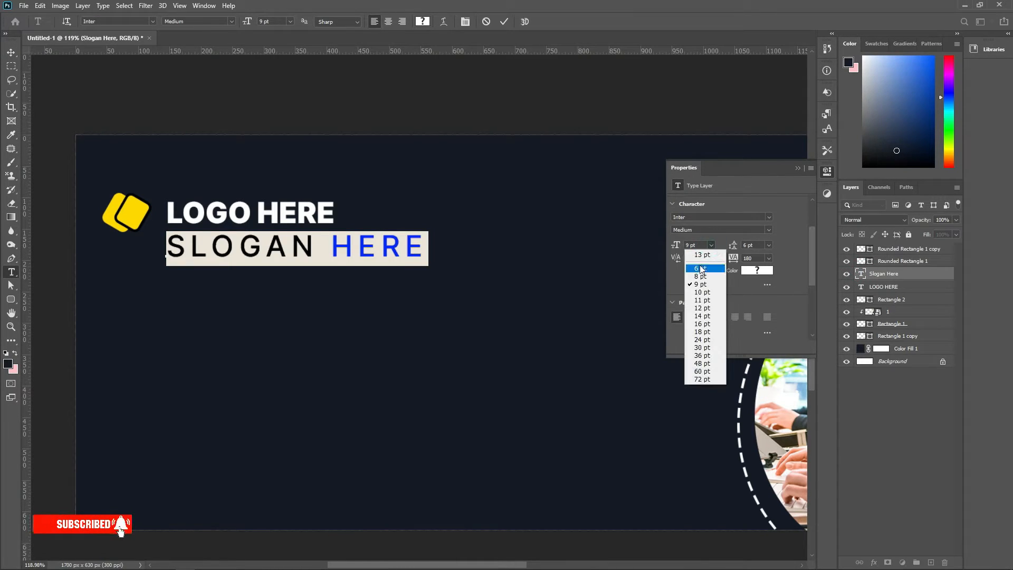
pyautogui.click(701, 268)
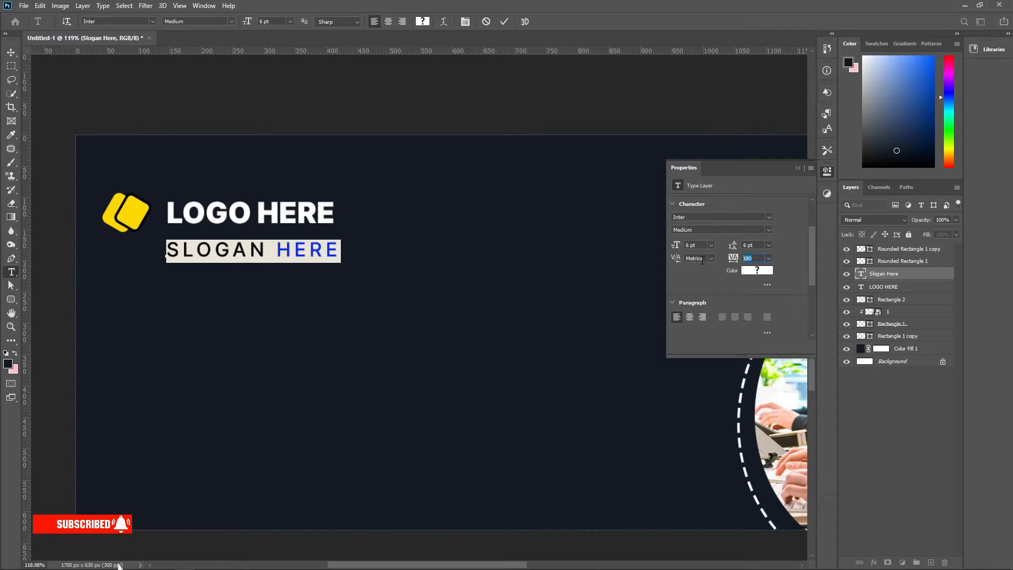
pyautogui.press('Up')
pyautogui.press('Up')
pyautogui.press('Up')
pyautogui.press('Up')
pyautogui.press('Up')
pyautogui.press('Up')
pyautogui.press('Up')
pyautogui.press('Up')
pyautogui.press('Up')
pyautogui.press('Return')
pyautogui.click(503, 21)
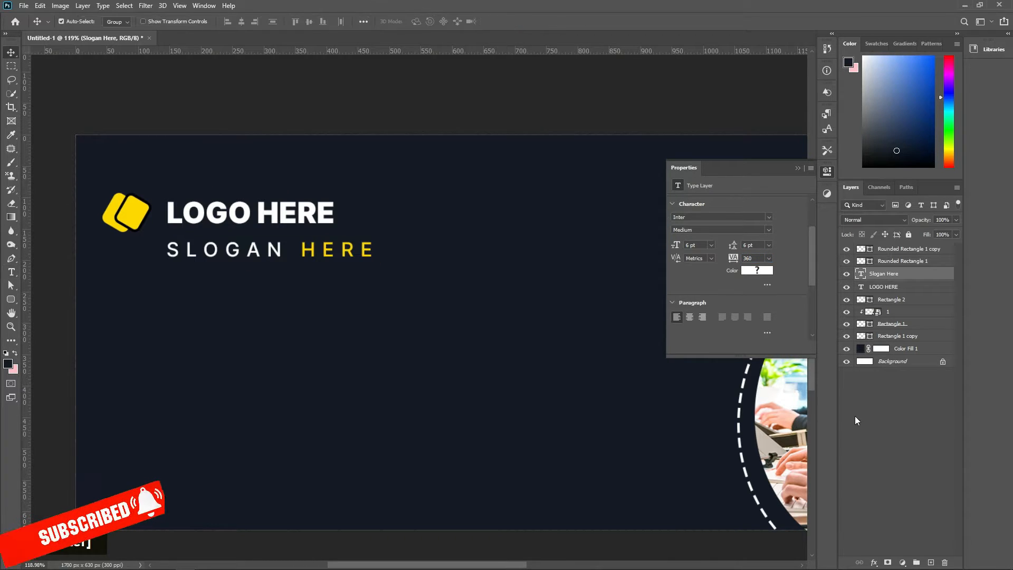
# Step: Move the slogan slightly closer to the "LOGO HERE" text, keeping it left-aligned with the logo text
pyautogui.click(855, 417)
pyautogui.click(798, 168)
pyautogui.scroll(4, 185, 240)
pyautogui.moveTo(194, 267); pyautogui.dragTo(194, 261)
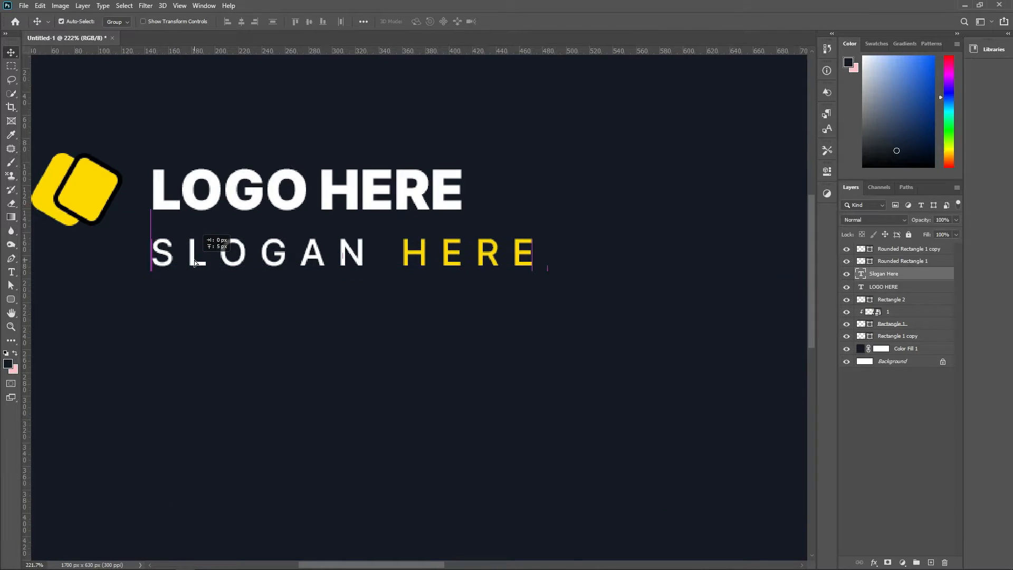
pyautogui.scroll(-6, 306, 437)
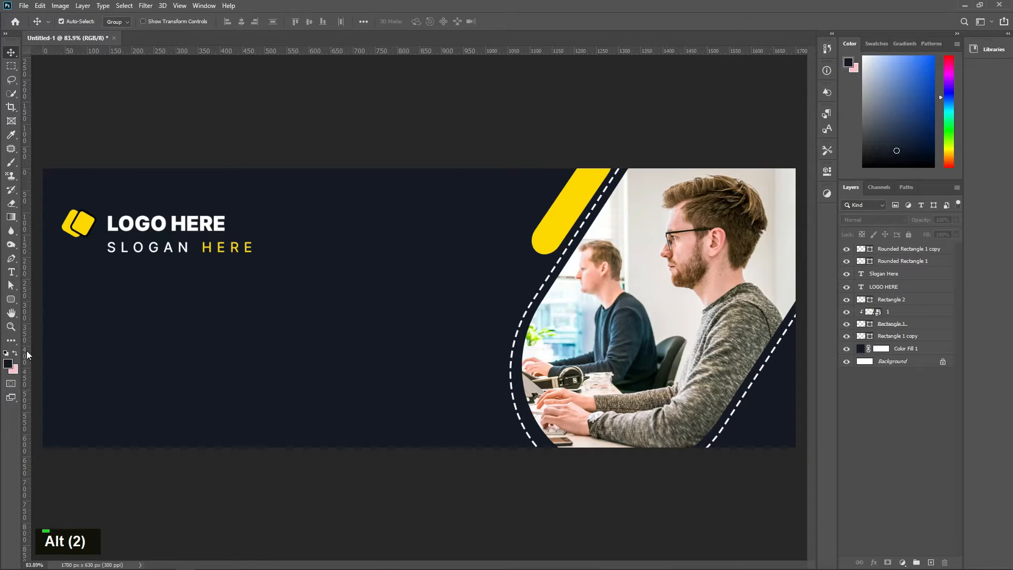
# Step: Place a vertical guide just left of the "LOGO HERE" text and add the text "CREATIVE BUSINESS" below the slogan
pyautogui.moveTo(28, 354); pyautogui.dragTo(104, 344)
pyautogui.press('t')
pyautogui.click(137, 306)
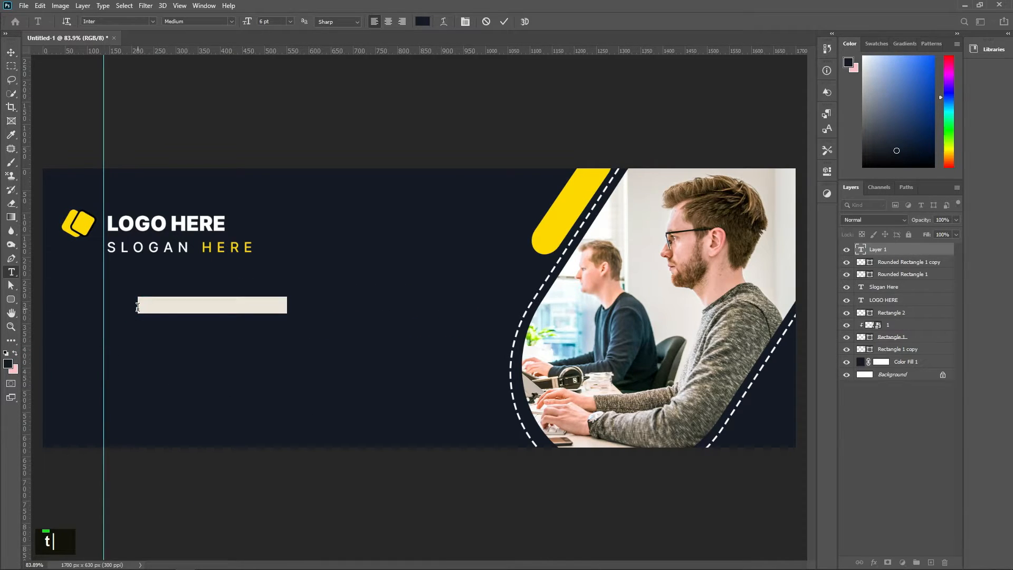
pyautogui.write('CREATIV')
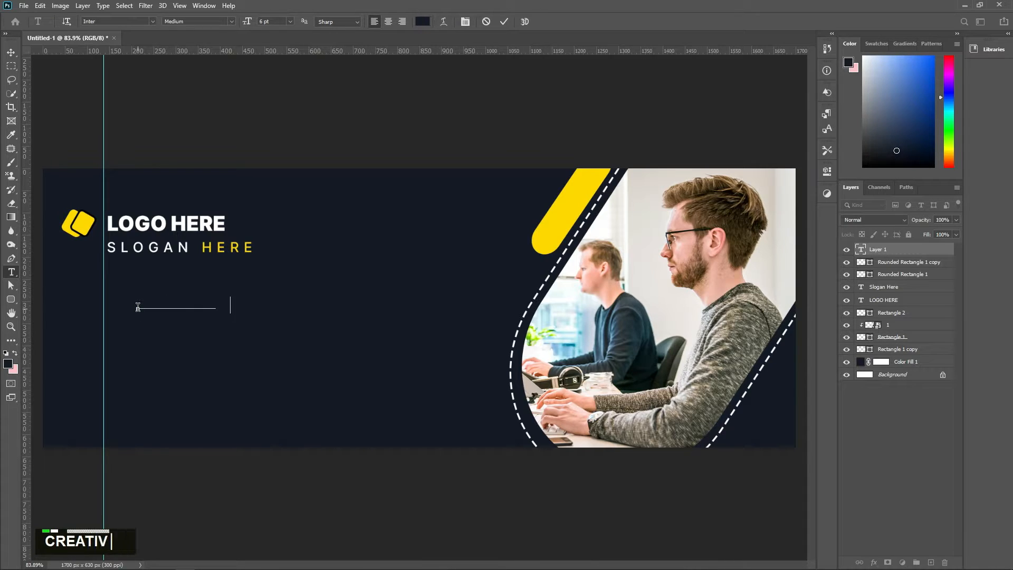
pyautogui.write('E')
pyautogui.hotkey('shift', 'space')
pyautogui.write('BUSINESS')
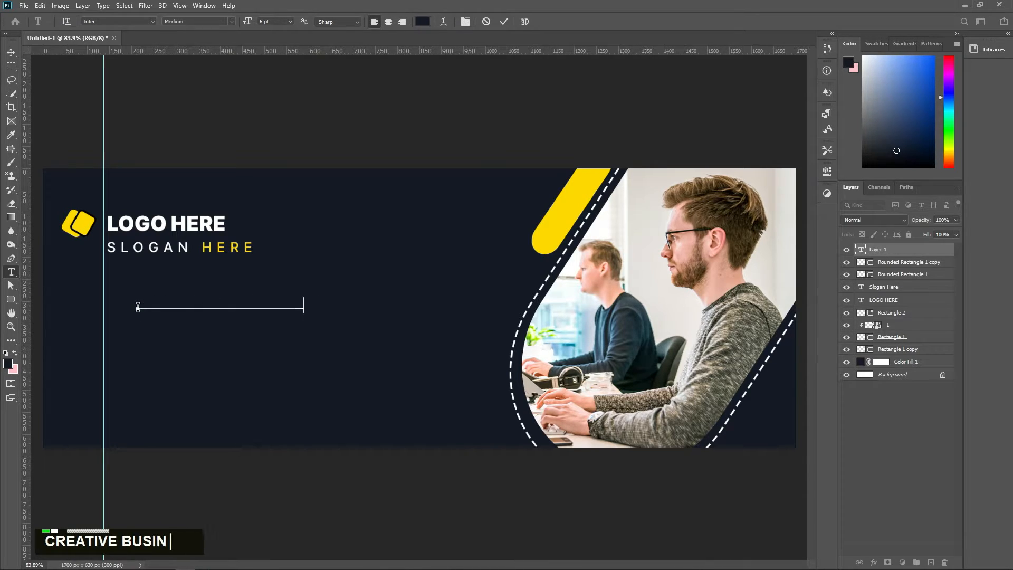
# Step: Change the color of the "CREATIVE BUSINESS" text to white
pyautogui.doubleClick(860, 252)
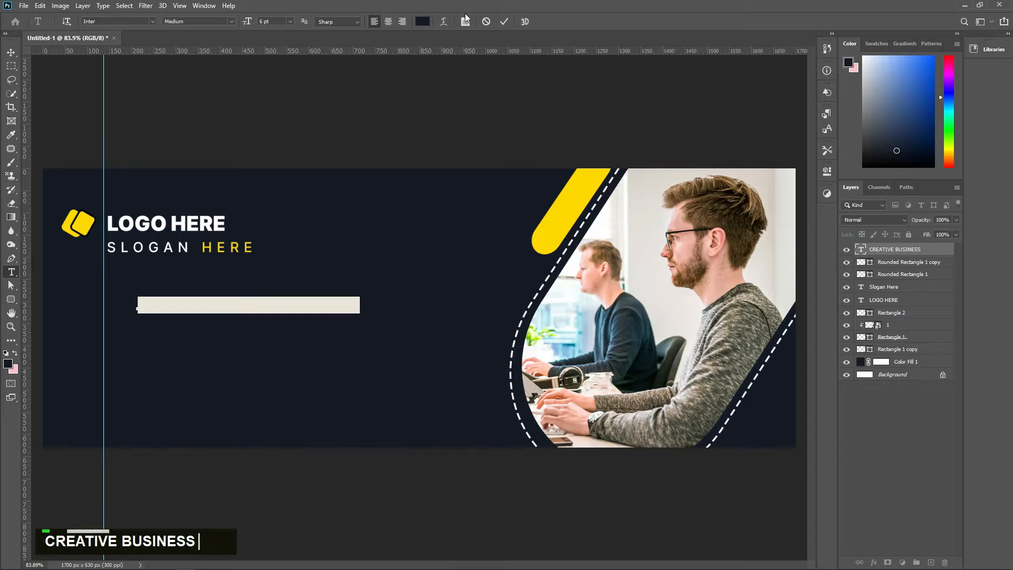
pyautogui.click(423, 22)
pyautogui.click(407, 370)
pyautogui.click(672, 366)
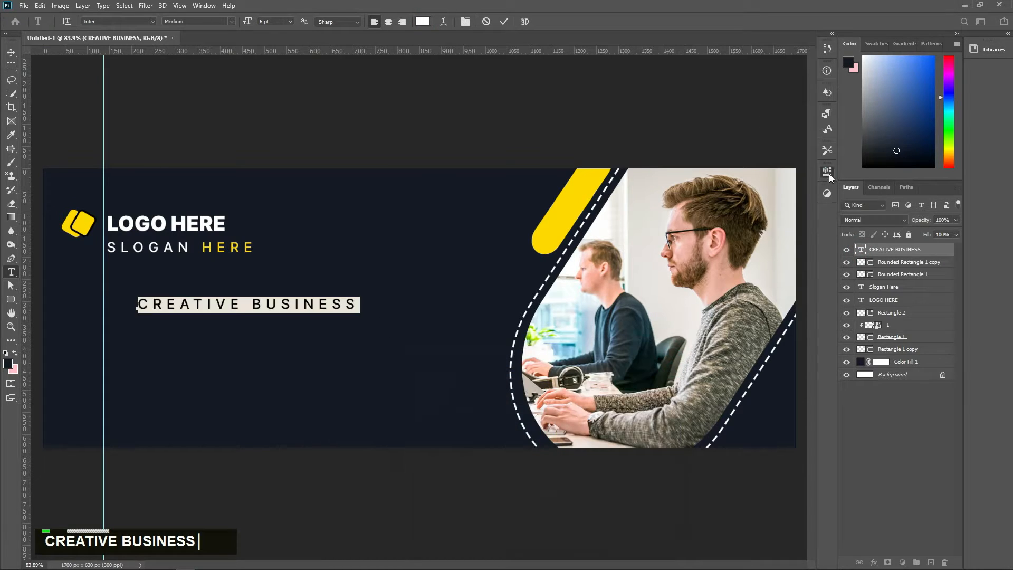
# Step: Set the "CREATIVE BUSINESS" text to Inter ExtraBold with a tracking of 0
pyautogui.click(827, 171)
pyautogui.click(770, 289)
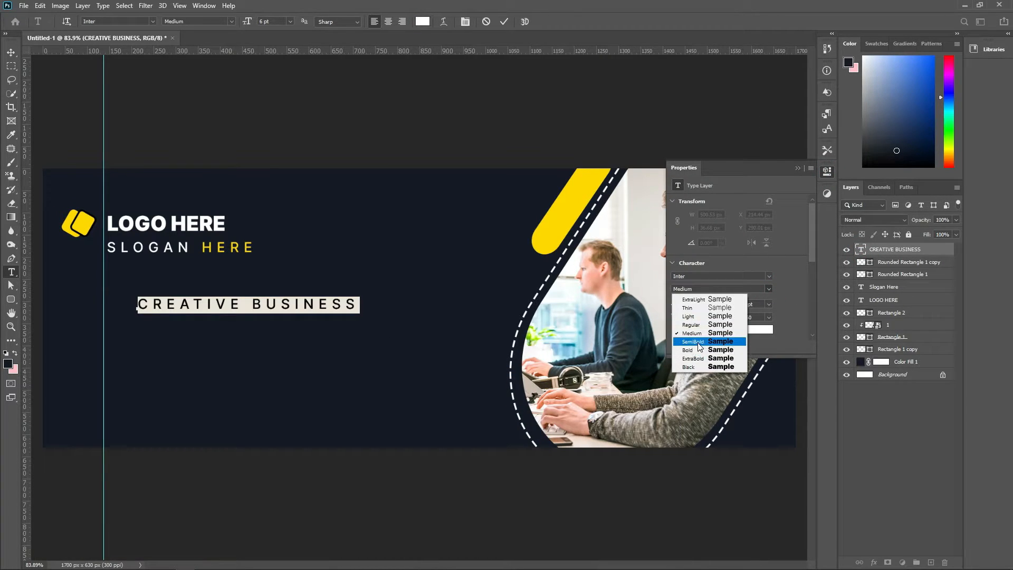
pyautogui.click(696, 358)
pyautogui.click(760, 317)
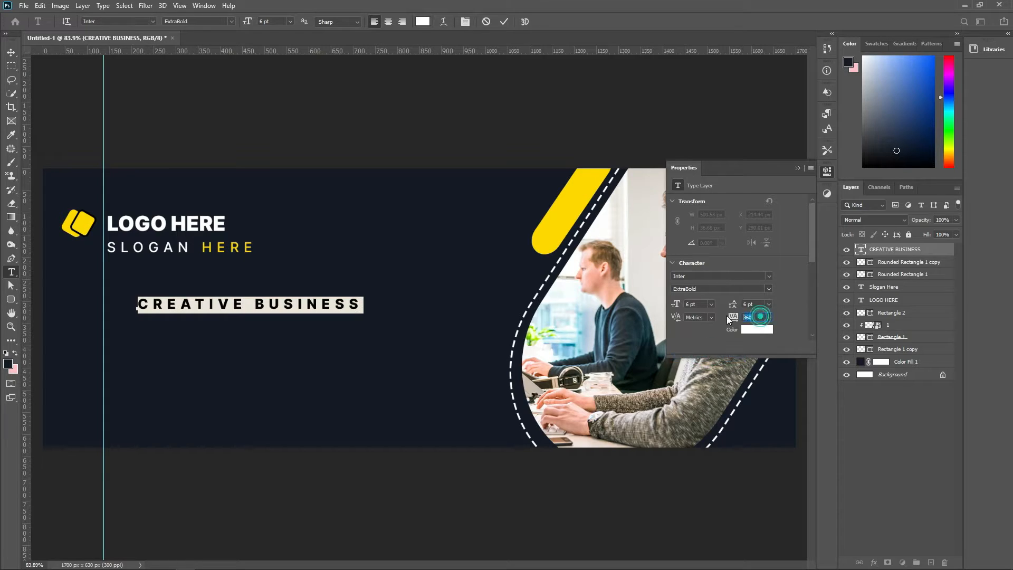
pyautogui.write('0')
pyautogui.press('Return')
# Step: Enlarge the "CREATIVE BUSINESS" text to 14 pt
pyautogui.click(691, 304)
pyautogui.press('Up')
pyautogui.press('Up')
pyautogui.press('Up')
pyautogui.press('Up')
pyautogui.press('Up')
pyautogui.press('Up')
pyautogui.press('Up')
pyautogui.press('Up')
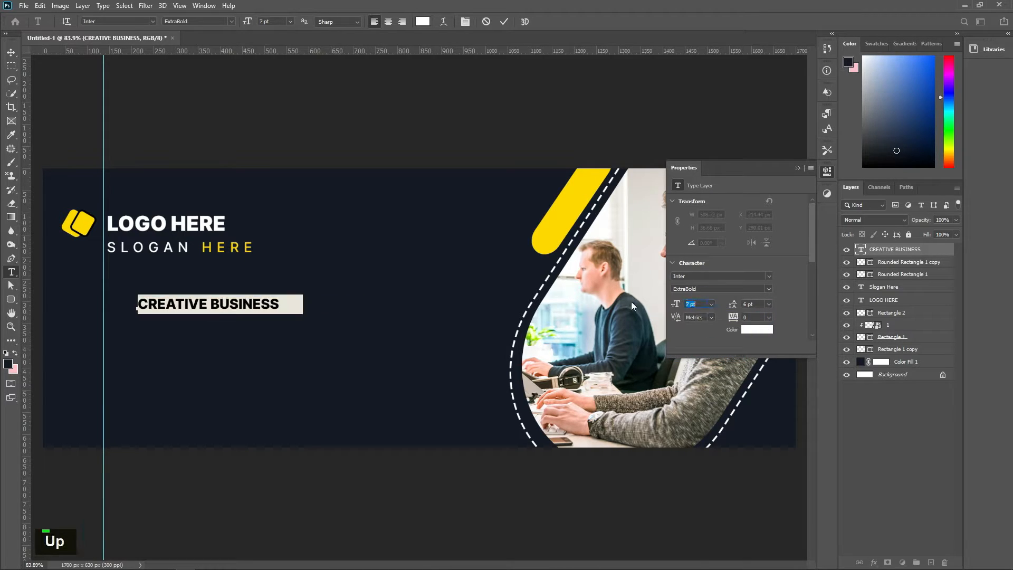
pyautogui.click(504, 22)
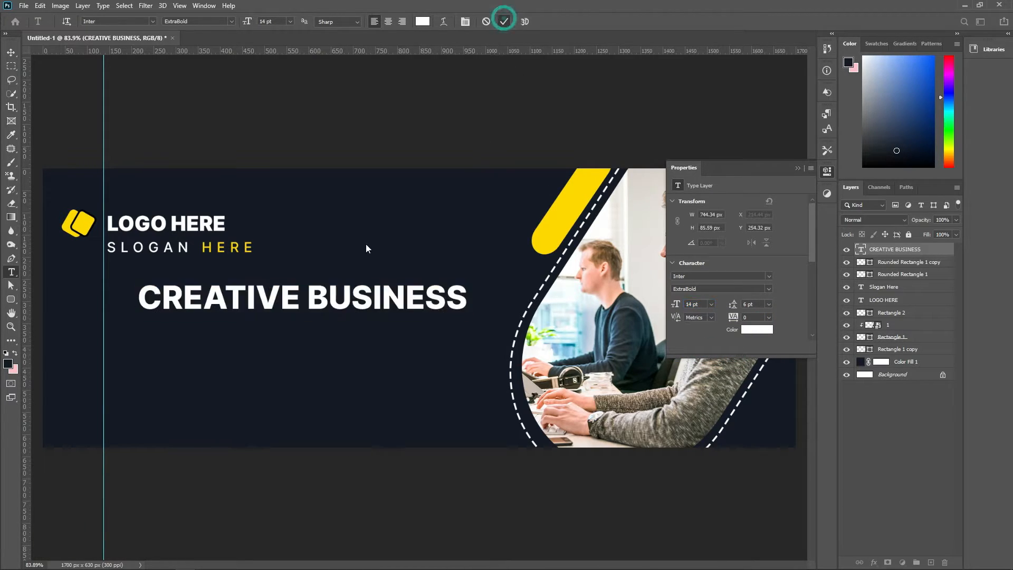
# Step: Move the "CREATIVE BUSINESS" headline to start at the vertical guide, closer beneath the slogan
pyautogui.click(8, 55)
pyautogui.click(798, 168)
pyautogui.moveTo(270, 306); pyautogui.dragTo(235, 306)
pyautogui.scroll(5, 195, 371)
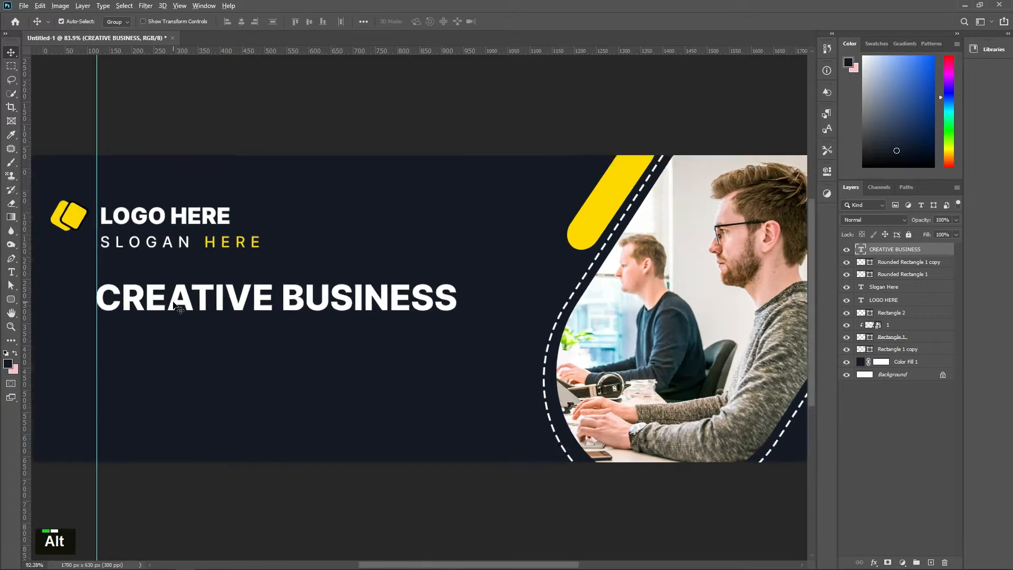
pyautogui.scroll(3, 195, 371)
pyautogui.moveTo(156, 299); pyautogui.dragTo(176, 271)
pyautogui.scroll(-10, 206, 334)
pyautogui.click(919, 469)
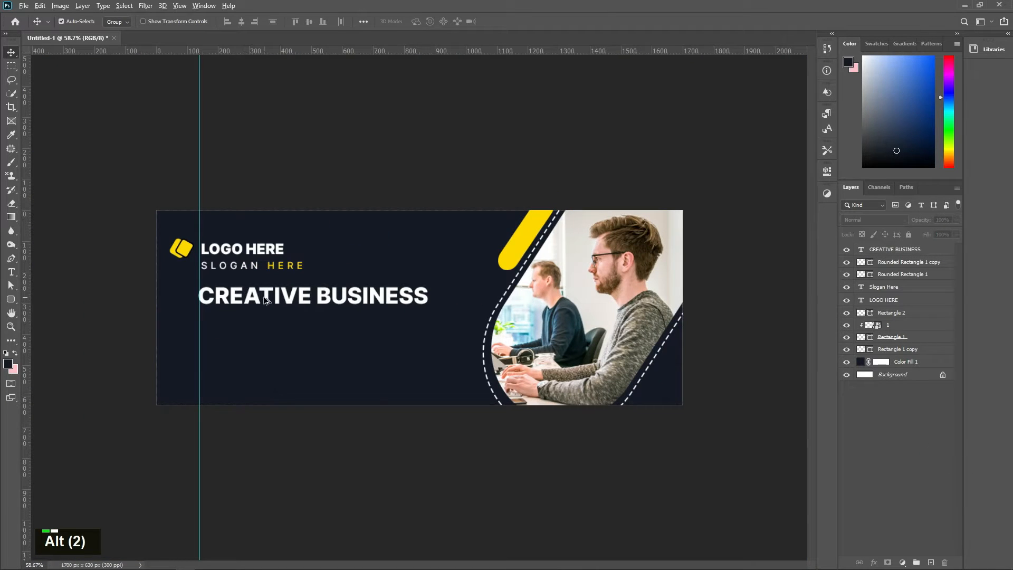
# Step: Duplicate the "CREATIVE BUSINESS" headline directly beneath itself and change the copy's text to "SOLUTIONS"
pyautogui.moveTo(266, 296); pyautogui.dragTo(263, 321)
pyautogui.doubleClick(263, 320)
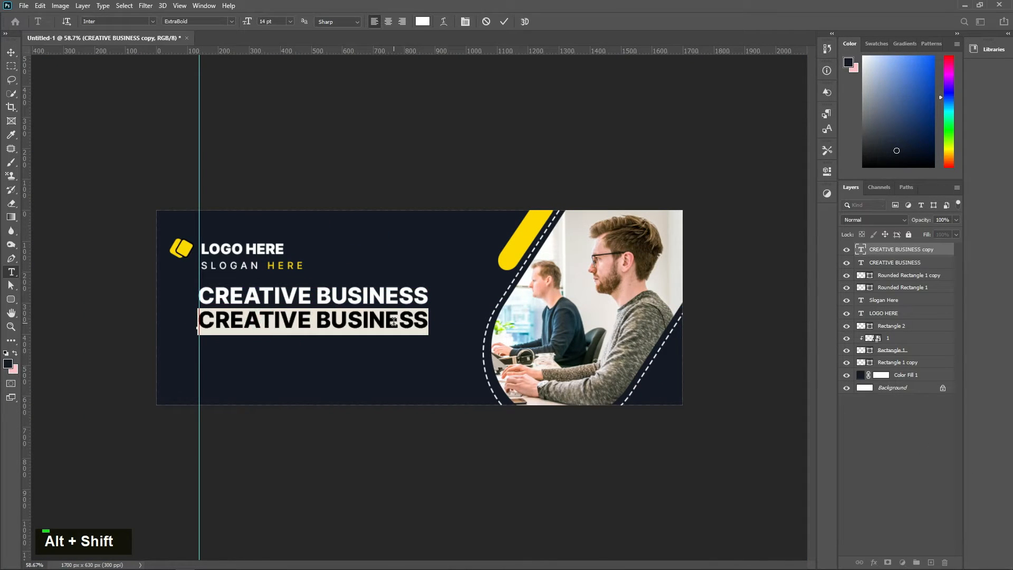
pyautogui.write('SOLUTIO')
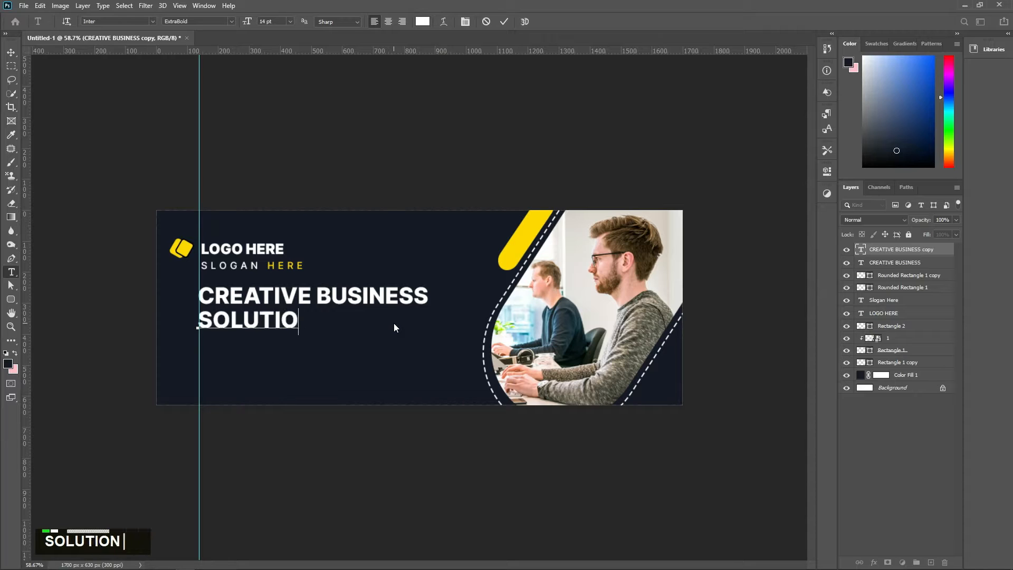
pyautogui.write('NS')
# Step: Color the "SOLUTIONS" text with the yellow sampled from the diagonal bar and align its start with the headline above
pyautogui.hotkey('ctrl', 'a')
pyautogui.click(422, 21)
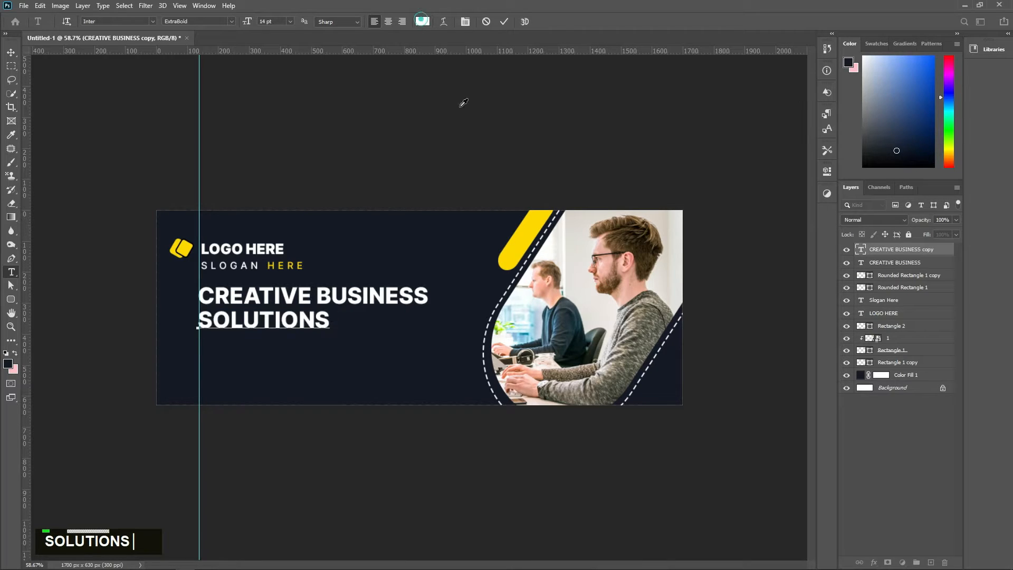
pyautogui.click(515, 241)
pyautogui.click(654, 363)
pyautogui.click(504, 21)
pyautogui.press('v')
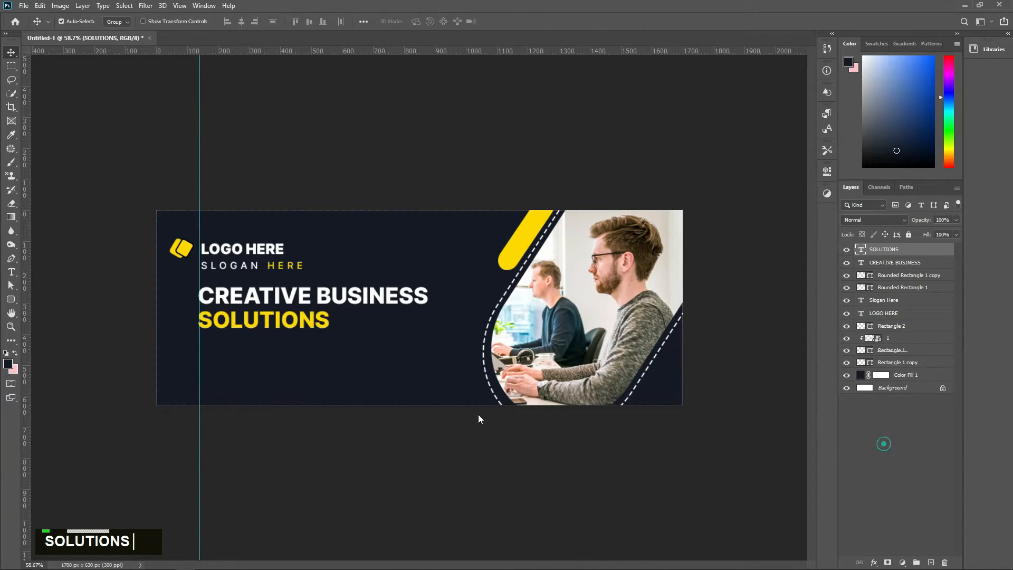
pyautogui.scroll(3, 305, 341)
pyautogui.moveTo(189, 320); pyautogui.dragTo(195, 325)
pyautogui.click(874, 426)
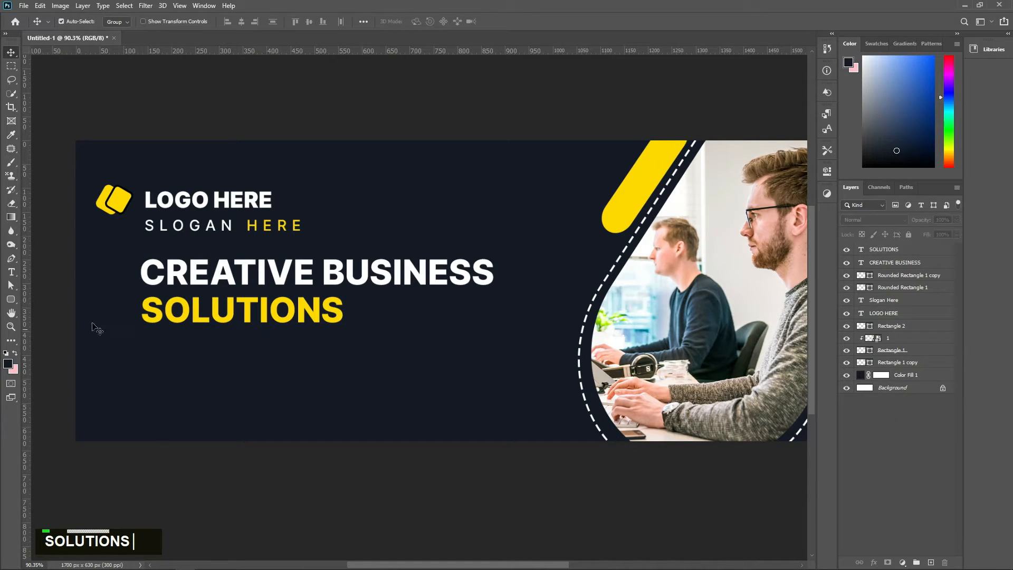
# Step: Draw a thin white 517 × 7 px rectangle beneath "SOLUTIONS" and round its corners to 3.5 px
pyautogui.scroll(1, 161, 388)
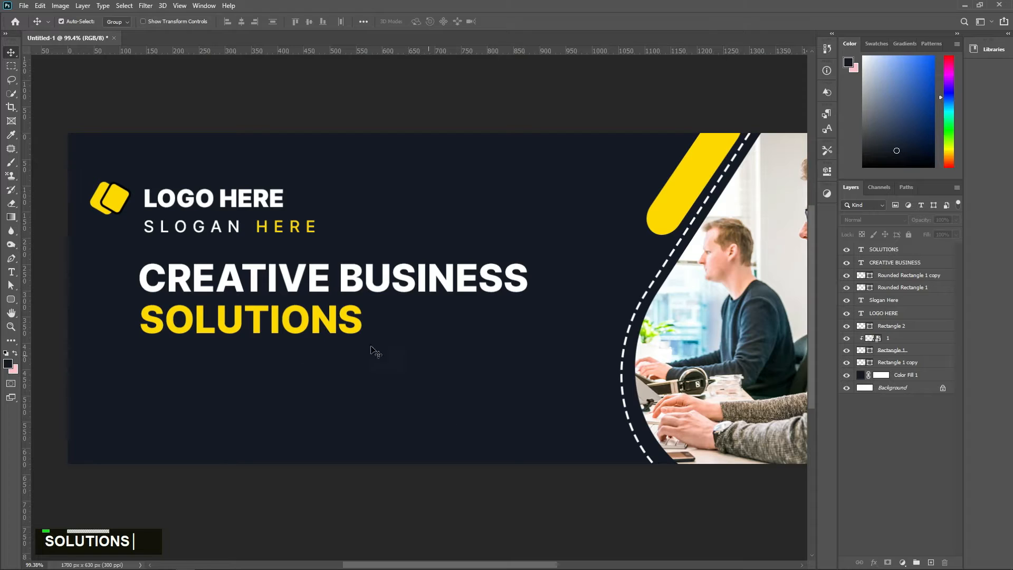
pyautogui.click(10, 299)
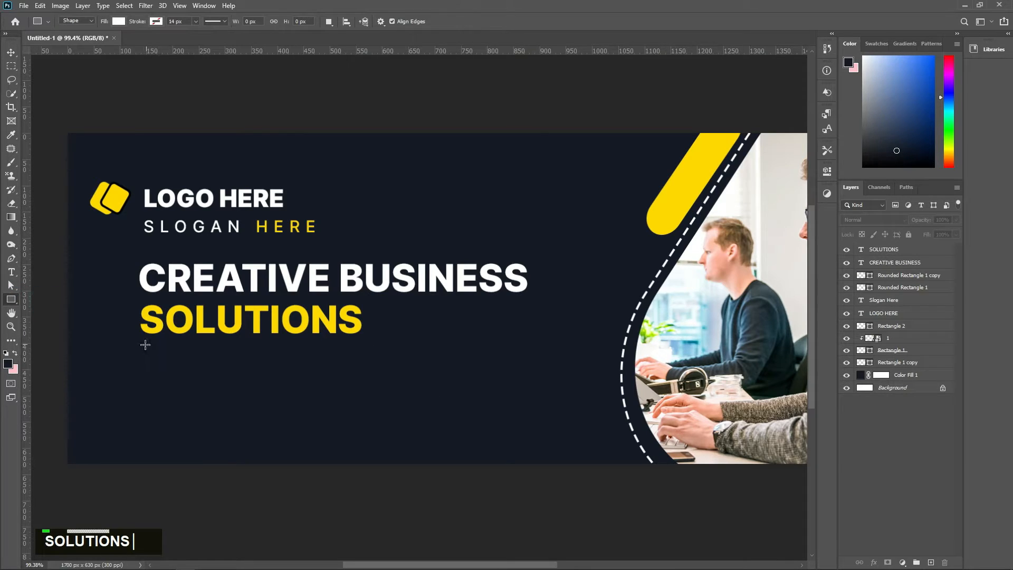
pyautogui.moveTo(145, 345); pyautogui.dragTo(417, 348)
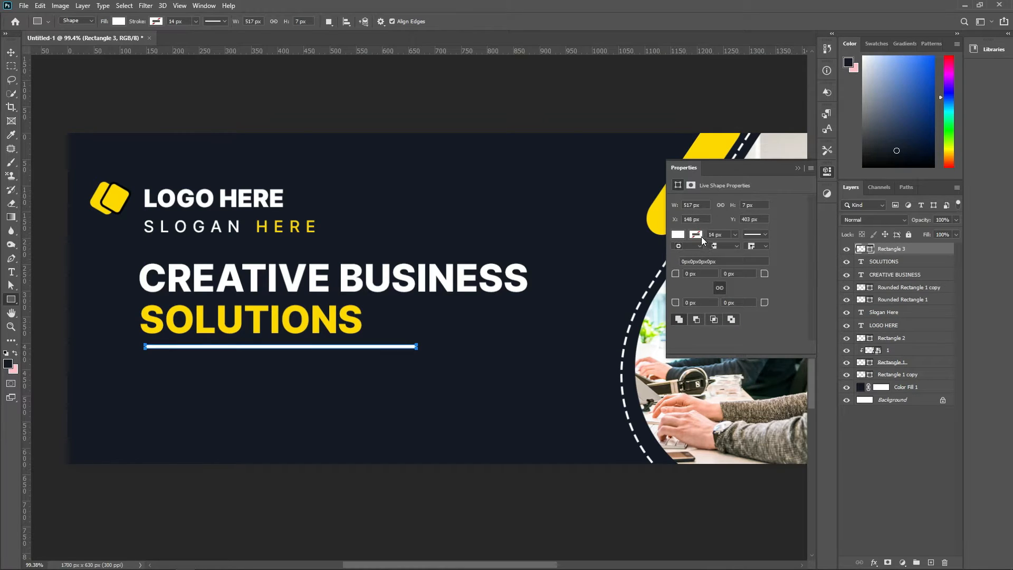
pyautogui.click(679, 236)
pyautogui.click(798, 168)
pyautogui.click(827, 172)
pyautogui.moveTo(790, 270); pyautogui.dragTo(777, 293)
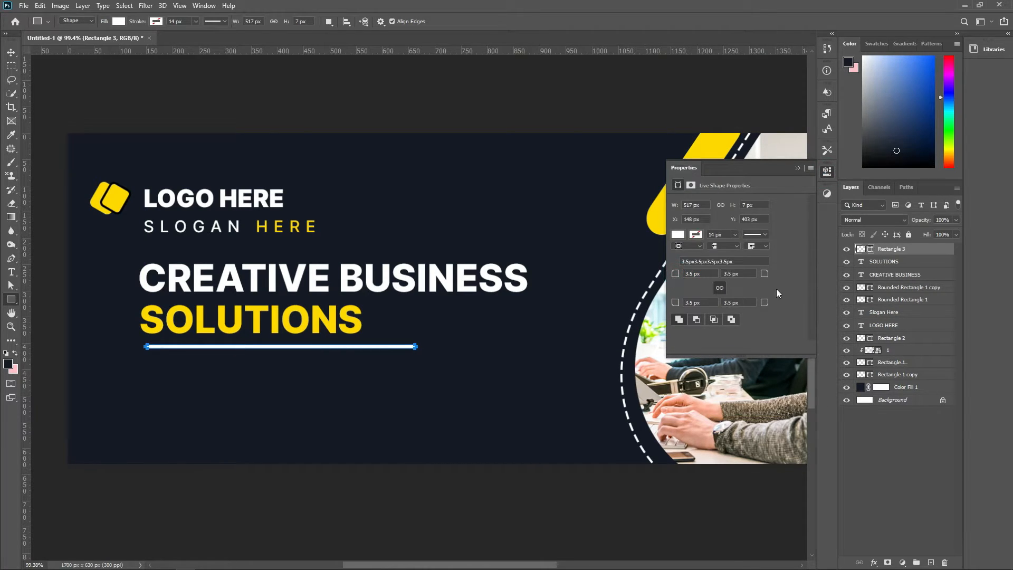
pyautogui.click(798, 168)
pyautogui.click(864, 419)
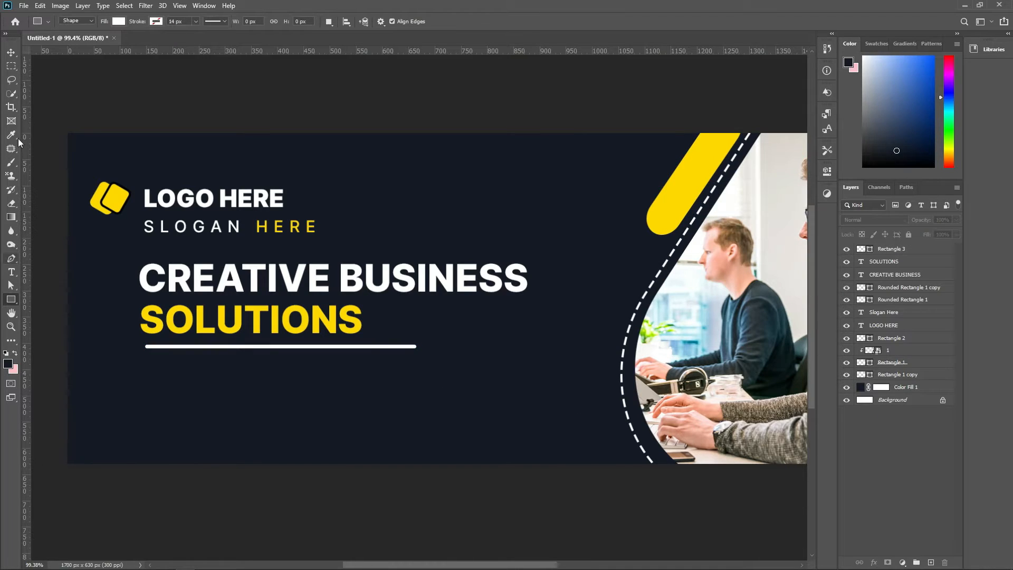
# Step: Move the white underline so its left end lines up with the start of "SOLUTIONS", slightly closer to the text
pyautogui.click(9, 53)
pyautogui.scroll(4, 163, 348)
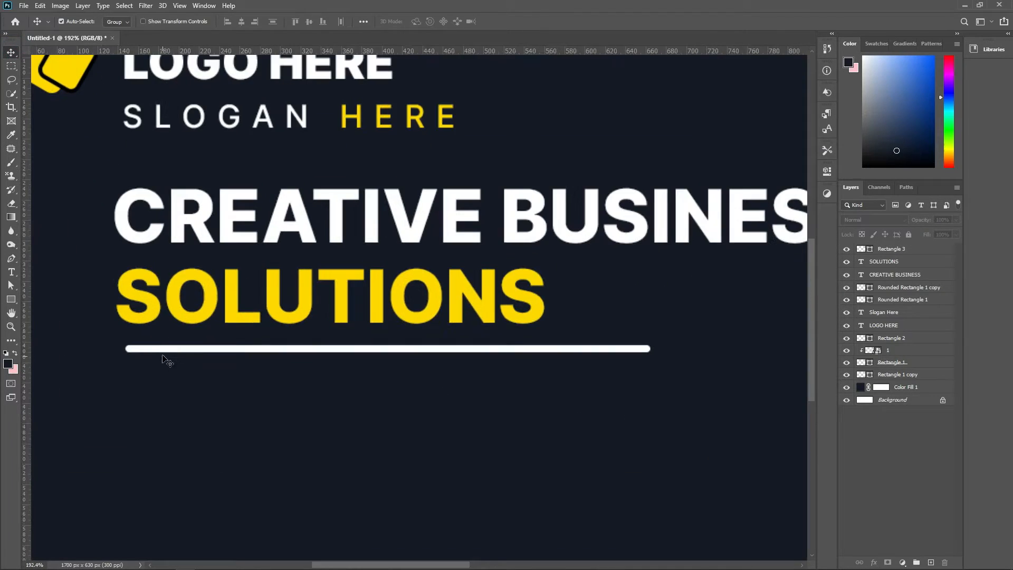
pyautogui.click(162, 351)
pyautogui.moveTo(162, 351); pyautogui.dragTo(155, 350)
pyautogui.click(896, 436)
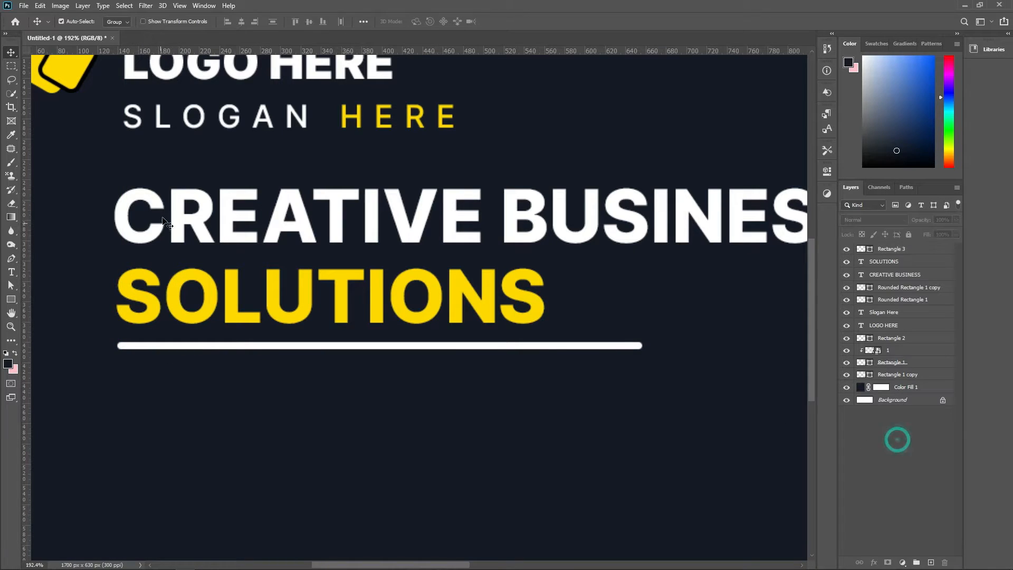
# Step: Load the outline of the logo's left rounded shape, Rounded Rectangle 1, as a selection
pyautogui.press('space')
pyautogui.moveTo(132, 161); pyautogui.dragTo(357, 292)
pyautogui.click(194, 164)
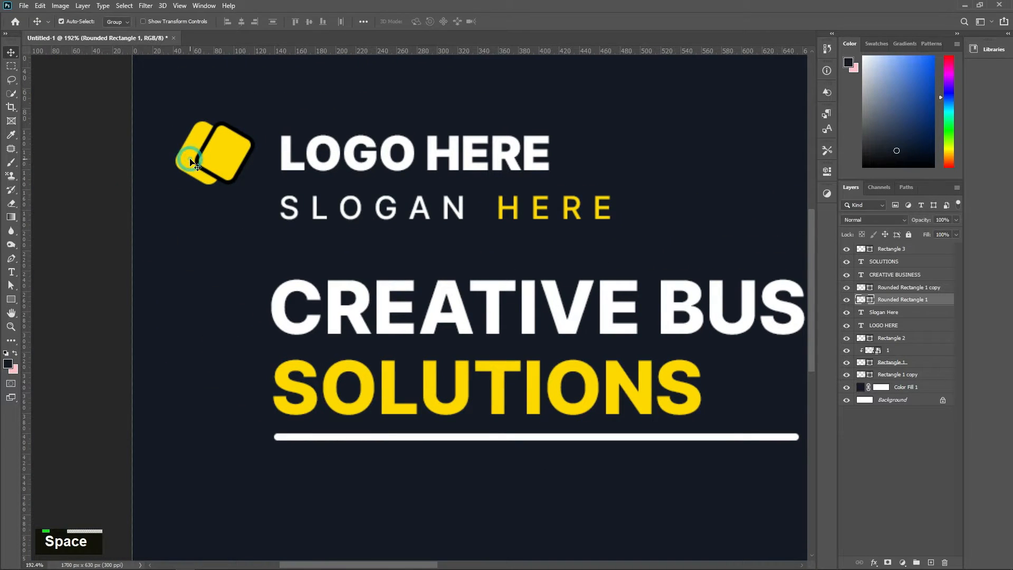
pyautogui.press('ctrl')
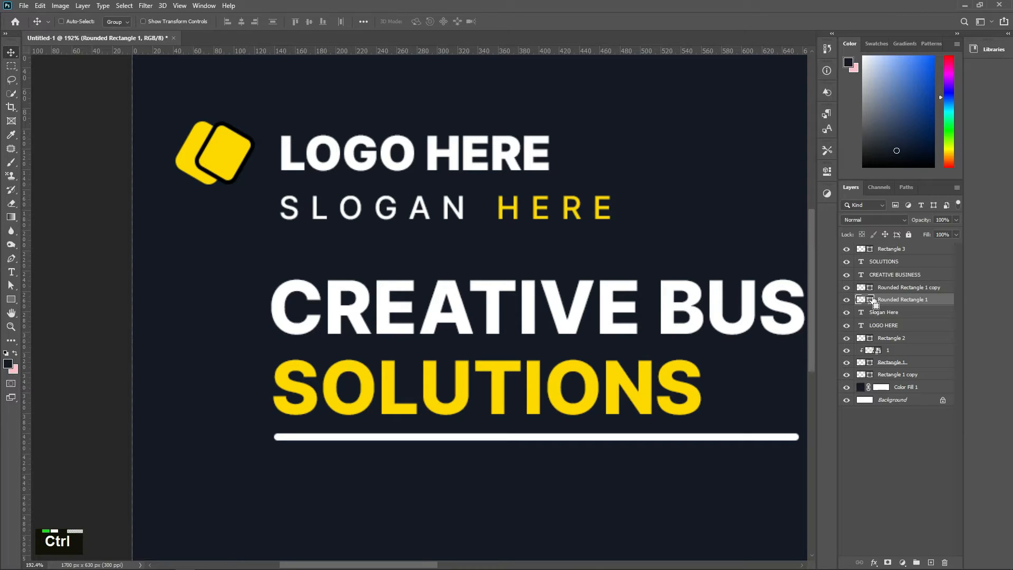
pyautogui.keyDown('ctrl'); pyautogui.click(871, 300); pyautogui.keyUp('ctrl')
pyautogui.scroll(-2, 554, 330)
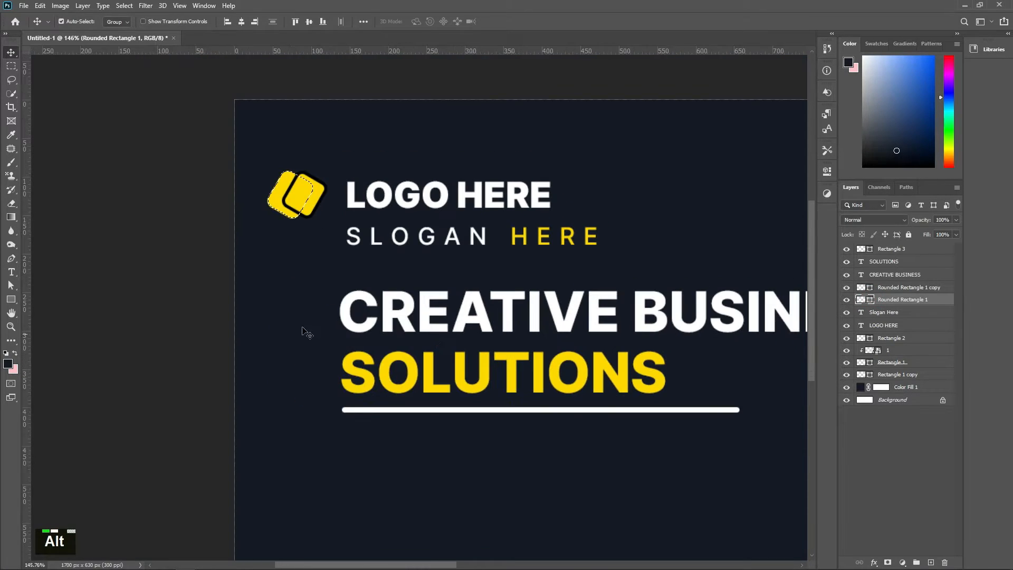
# Step: Lock the Color Fill 1 layer and align both headline lines and the underline to the left edge of the logo selection
pyautogui.click(300, 326)
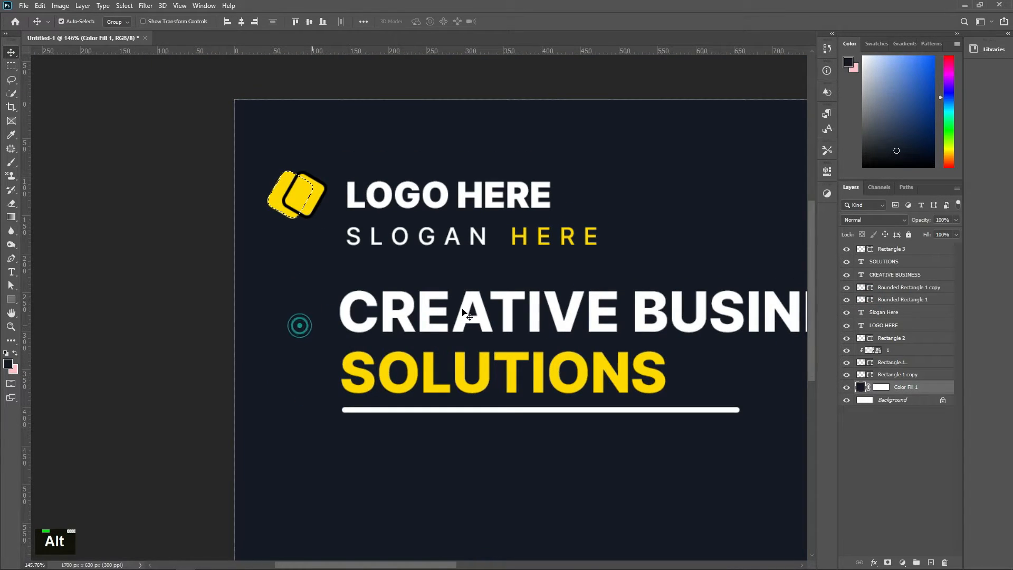
pyautogui.click(910, 235)
pyautogui.moveTo(336, 272); pyautogui.dragTo(503, 425)
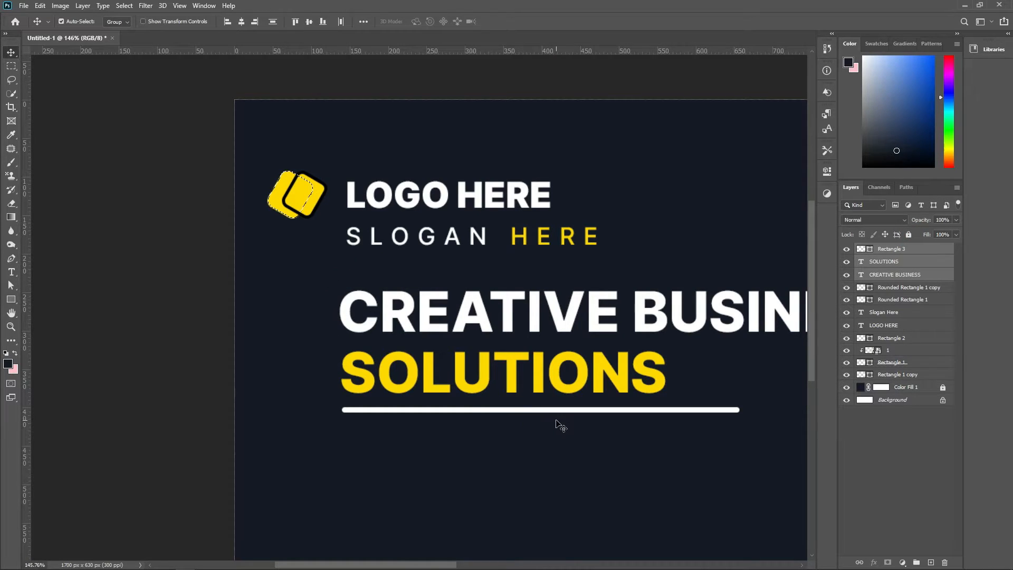
pyautogui.click(227, 22)
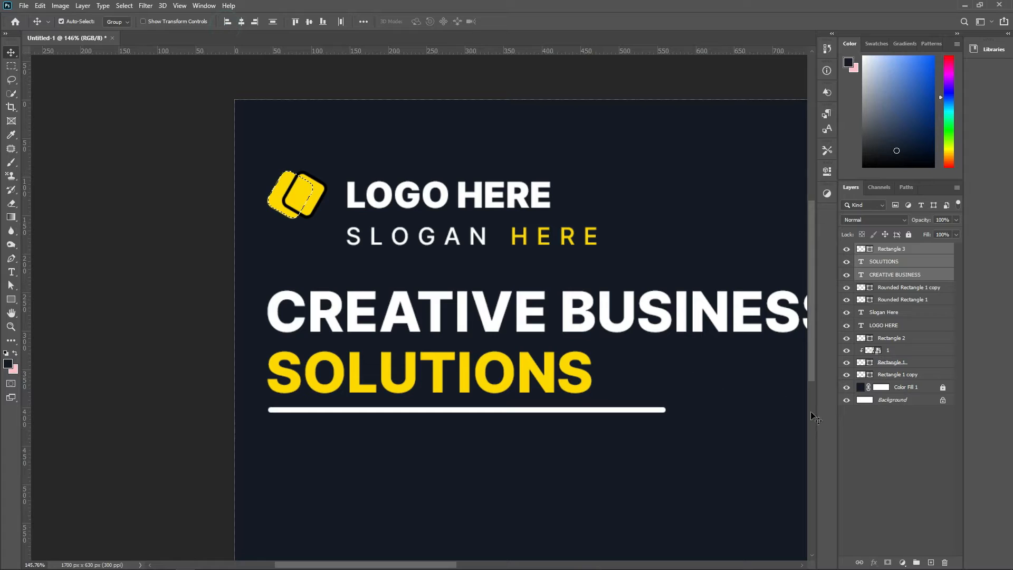
pyautogui.click(850, 420)
pyautogui.keyDown('alt'); pyautogui.scroll(-3, 488, 372); pyautogui.keyUp('alt')
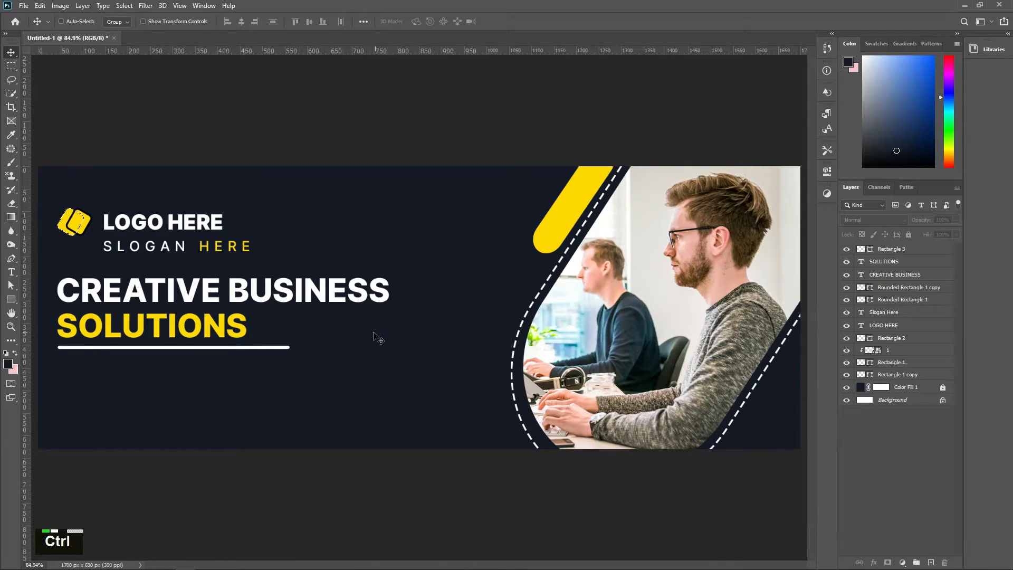
pyautogui.hotkey('ctrl', 'd')
pyautogui.scroll(-3, 242, 342)
pyautogui.scroll(3, 240, 340)
pyautogui.scroll(-1, 243, 344)
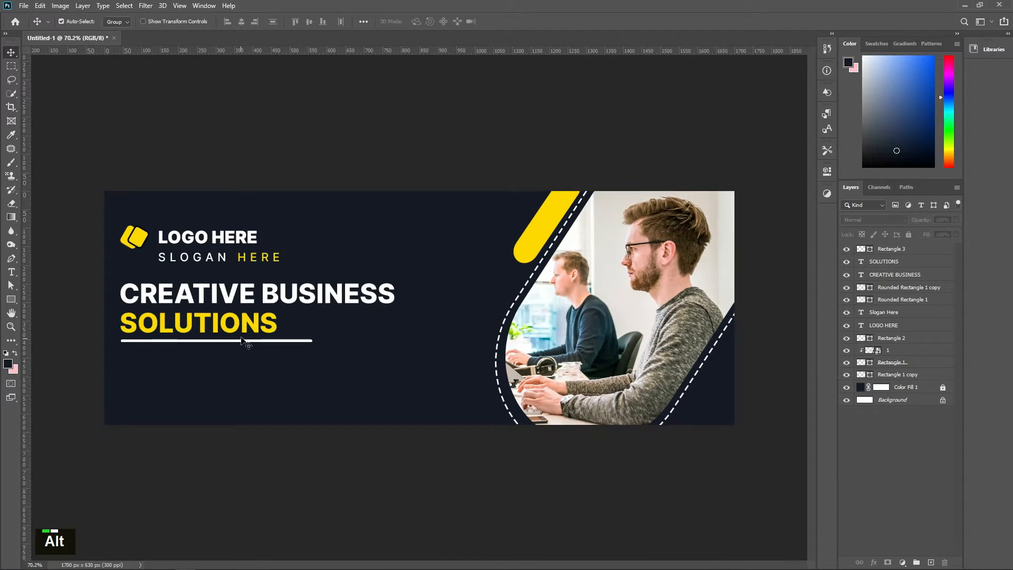
# Step: Open the icon.psd file containing the decorative graphics
pyautogui.press('F10')
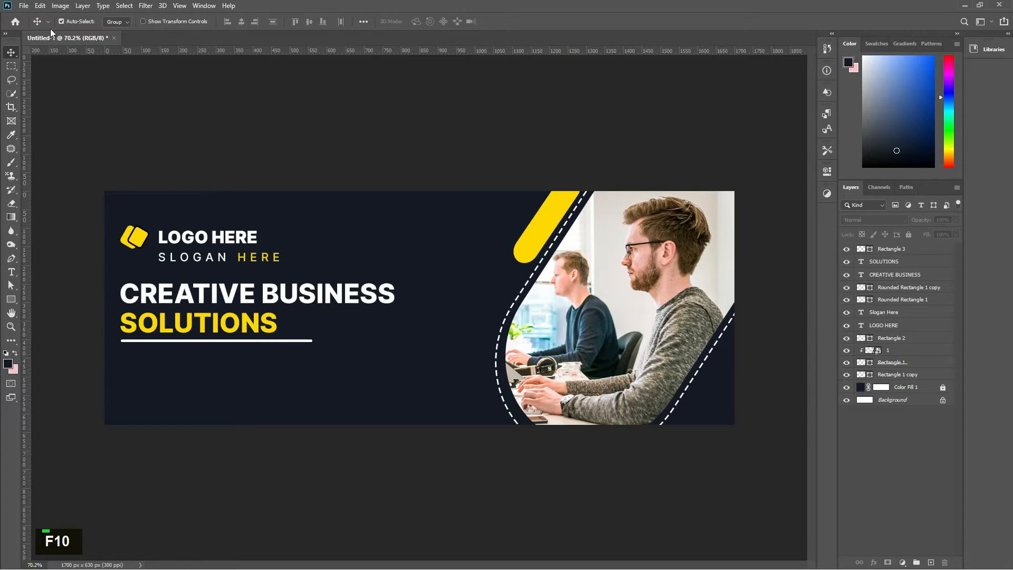
pyautogui.click(28, 5)
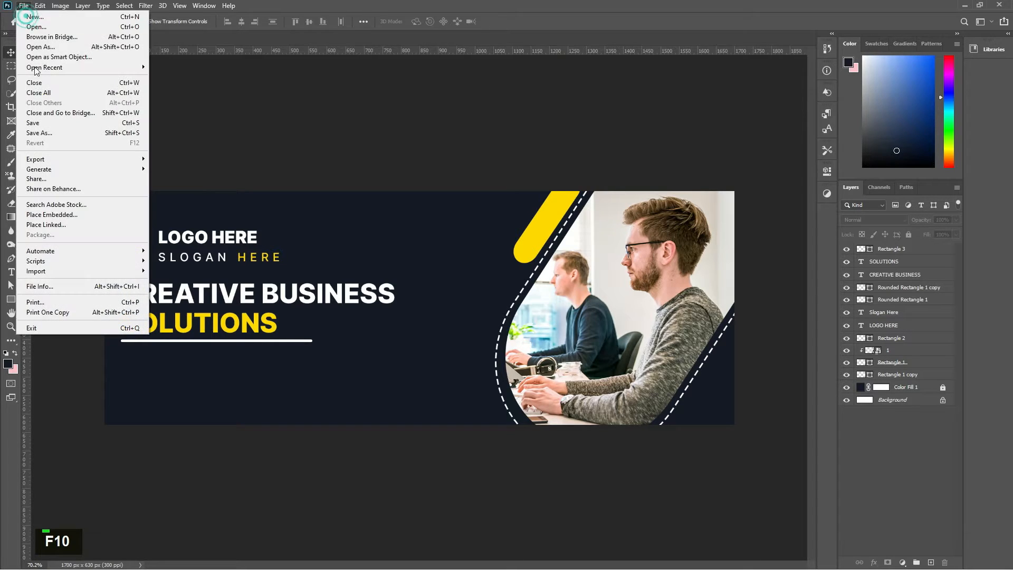
pyautogui.click(47, 27)
pyautogui.doubleClick(170, 84)
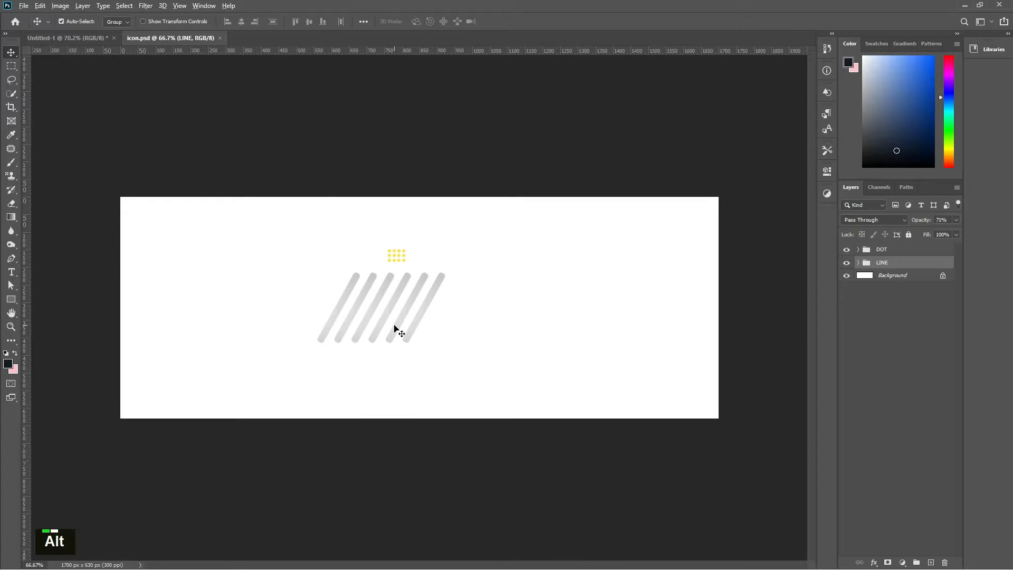
# Step: Copy the LINE group from icon.psd into the banner and place it at the top edge between logo and photo
pyautogui.scroll(2, 411, 340)
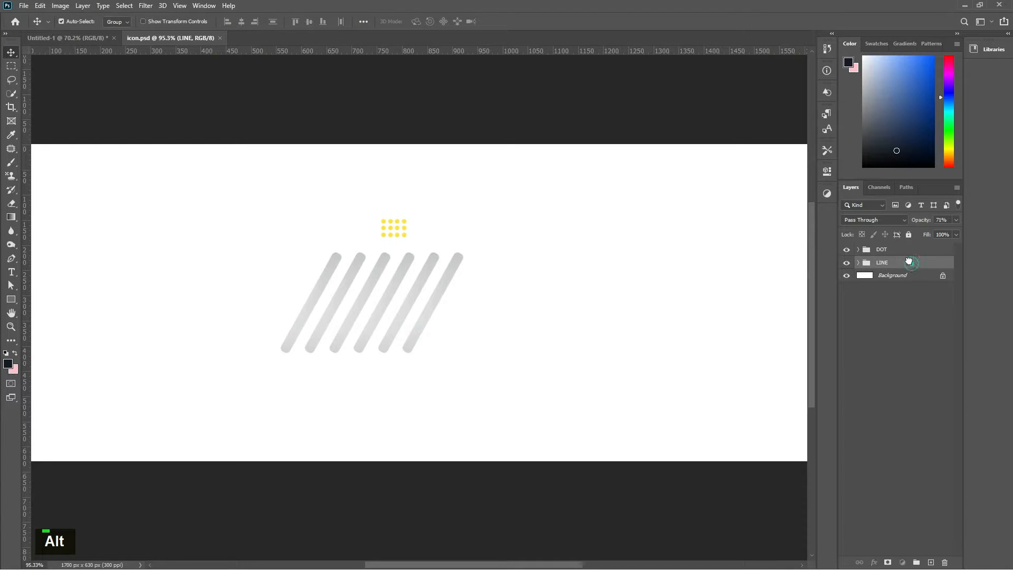
pyautogui.moveTo(909, 261); pyautogui.dragTo(328, 219)
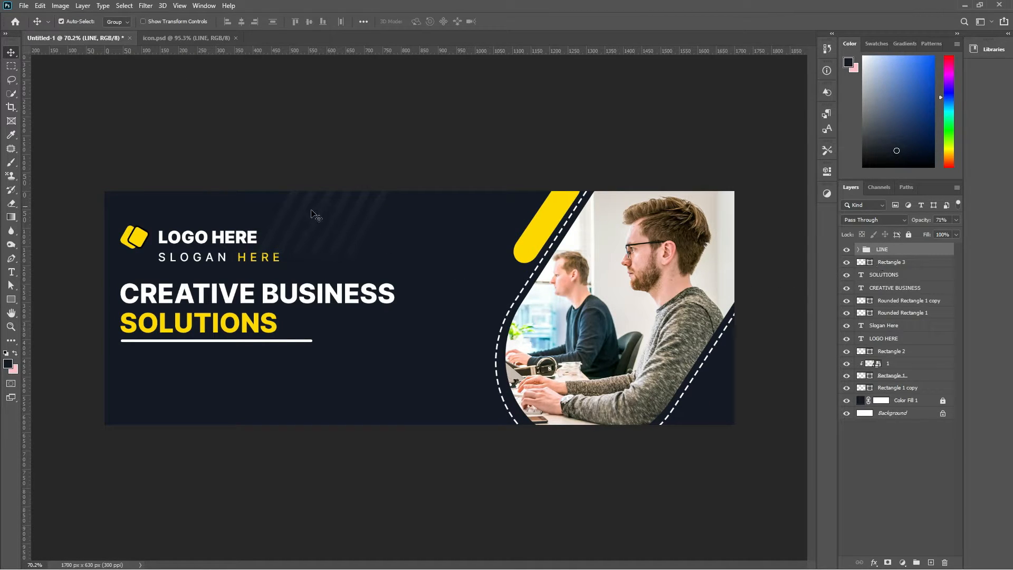
pyautogui.keyDown('alt'); pyautogui.scroll(5, 370, 246); pyautogui.keyUp('alt')
pyautogui.moveTo(345, 245); pyautogui.dragTo(393, 245)
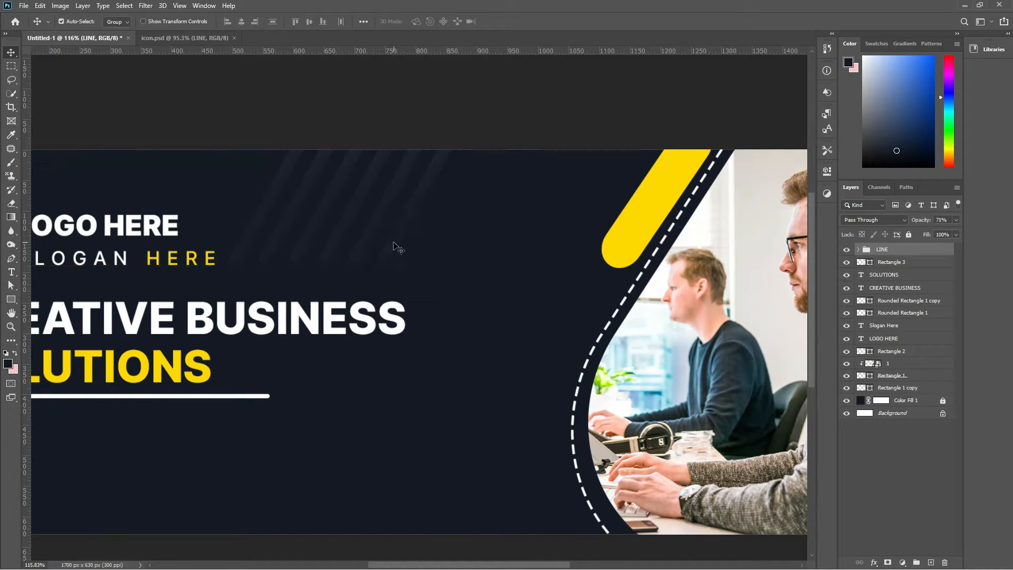
pyautogui.click(901, 461)
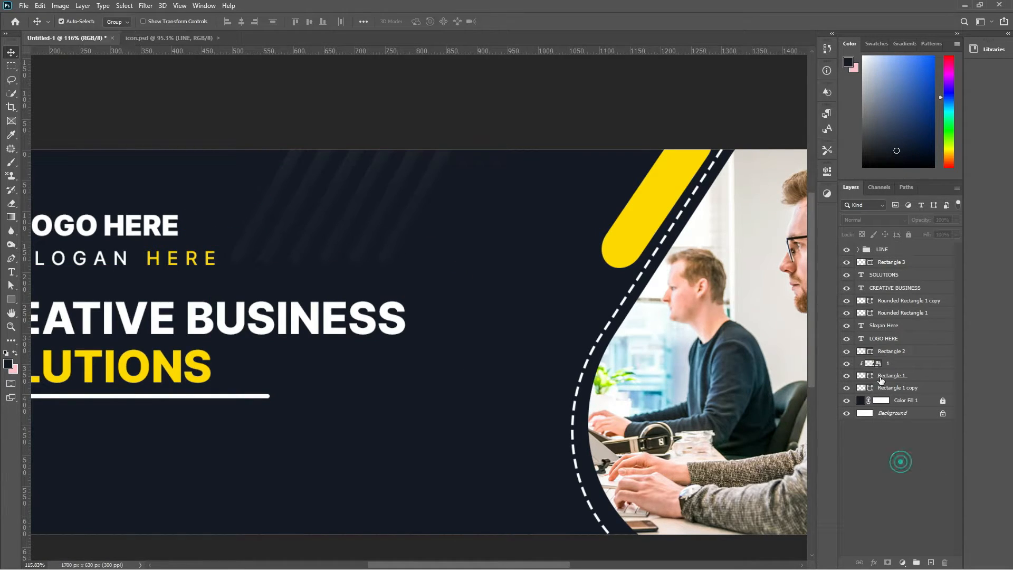
pyautogui.click(856, 249)
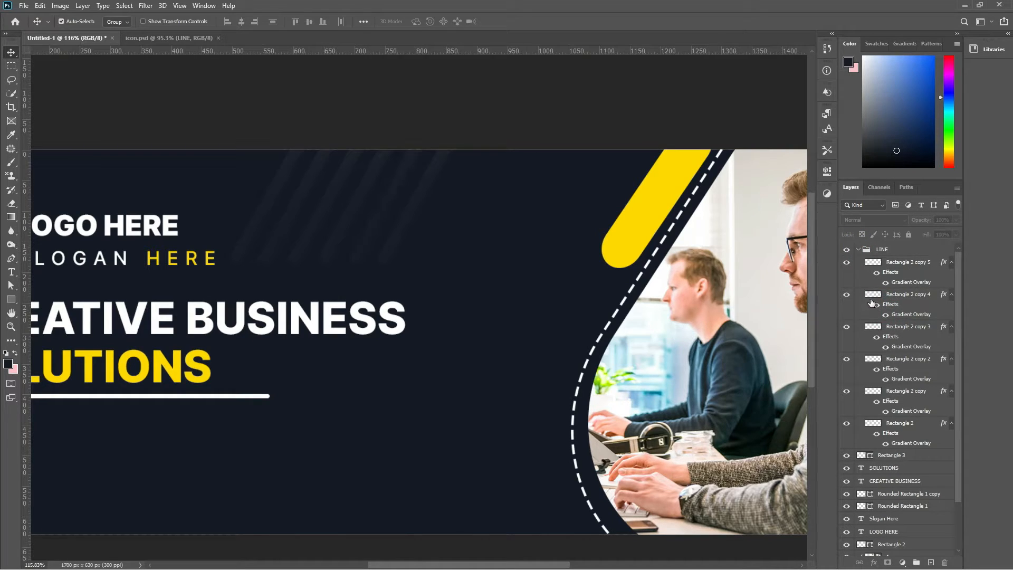
pyautogui.click(867, 249)
pyautogui.click(858, 249)
# Step: Copy the DOT group from icon.psd into the banner, placing it just beside the "LOGO HERE" text
pyautogui.click(169, 38)
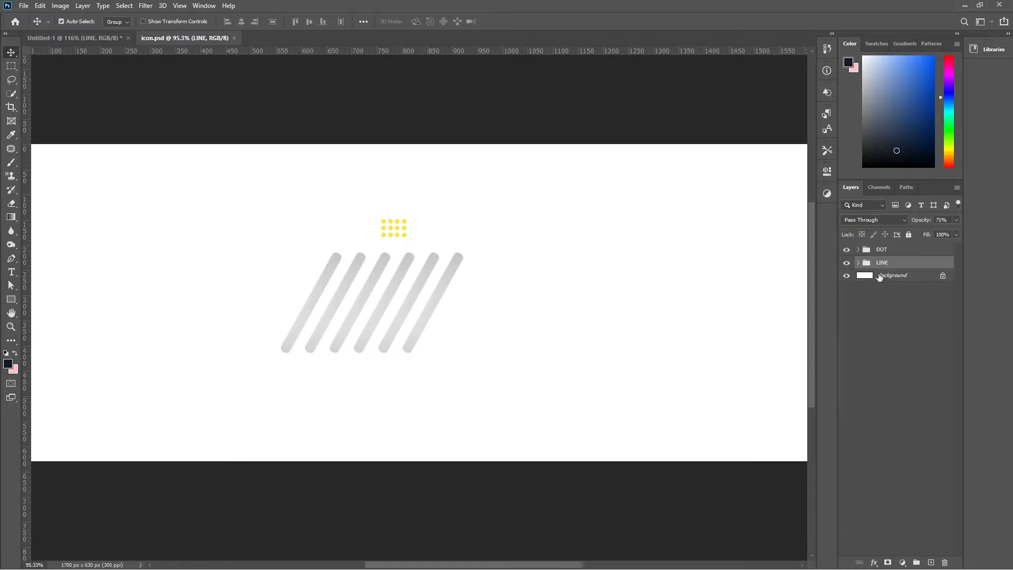
pyautogui.moveTo(880, 249); pyautogui.dragTo(227, 222)
pyautogui.scroll(-2, 227, 222)
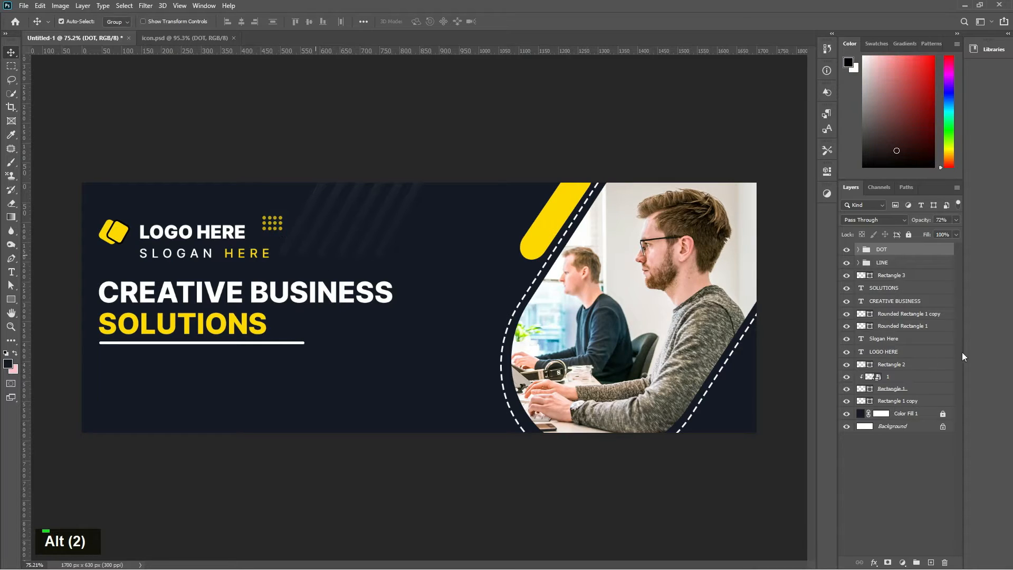
pyautogui.click(941, 414)
pyautogui.hotkey('ctrl', 'z')
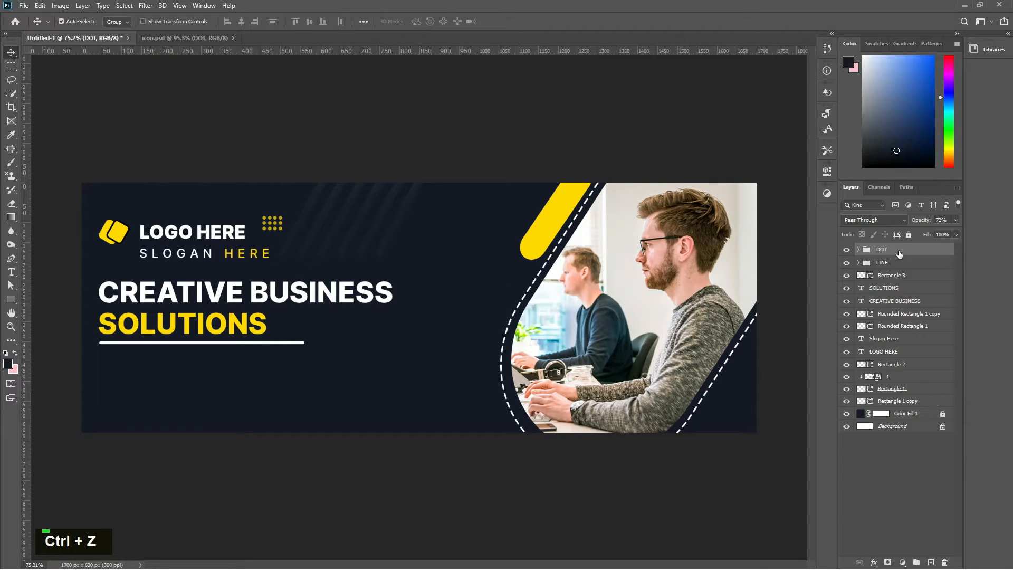
# Step: Duplicate the DOT group and place one dot pattern in the banner's lower-right corner
pyautogui.moveTo(899, 255); pyautogui.dragTo(931, 563)
pyautogui.scroll(3, 306, 237)
pyautogui.moveTo(249, 216); pyautogui.dragTo(714, 377)
pyautogui.click(900, 511)
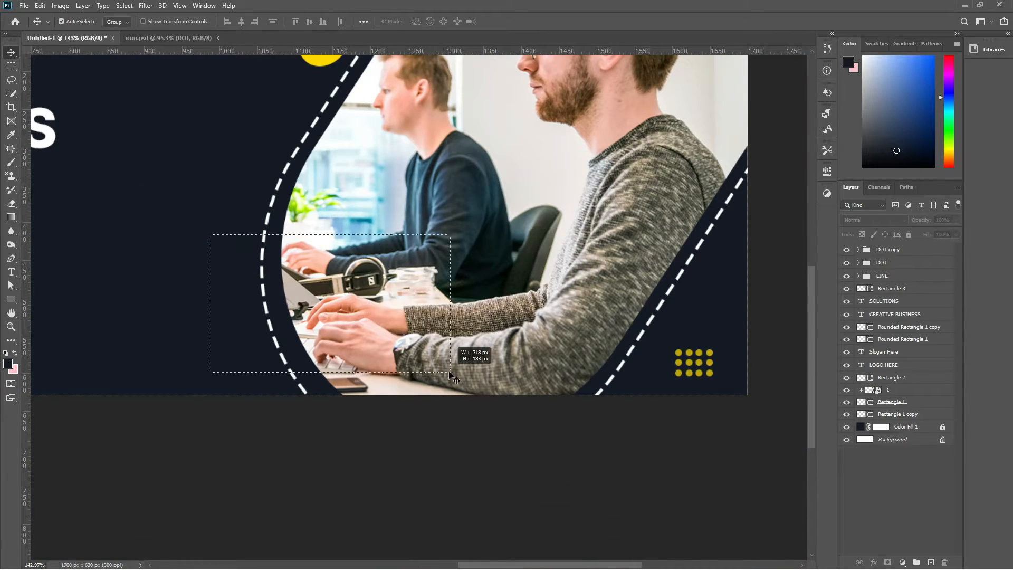
# Step: Rotate the photo, its frame, the dashed outline and the yellow accent bar together by 7.40° and nudge them into place
pyautogui.scroll(-3, 477, 351)
pyautogui.moveTo(510, 150); pyautogui.dragTo(797, 323)
pyautogui.hotkey('ctrl', 't')
pyautogui.scroll(-3, 750, 351)
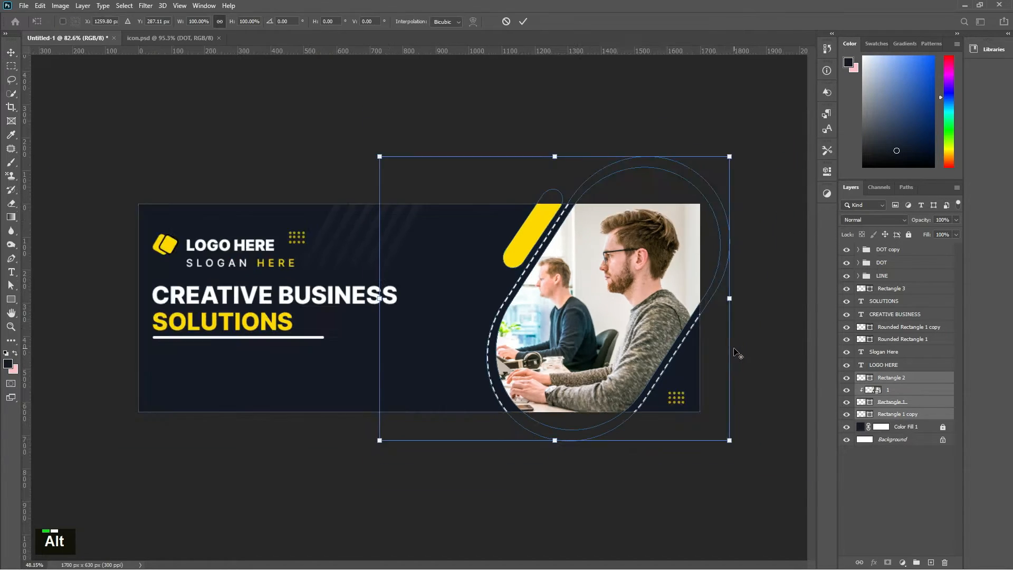
pyautogui.moveTo(714, 341); pyautogui.dragTo(711, 364)
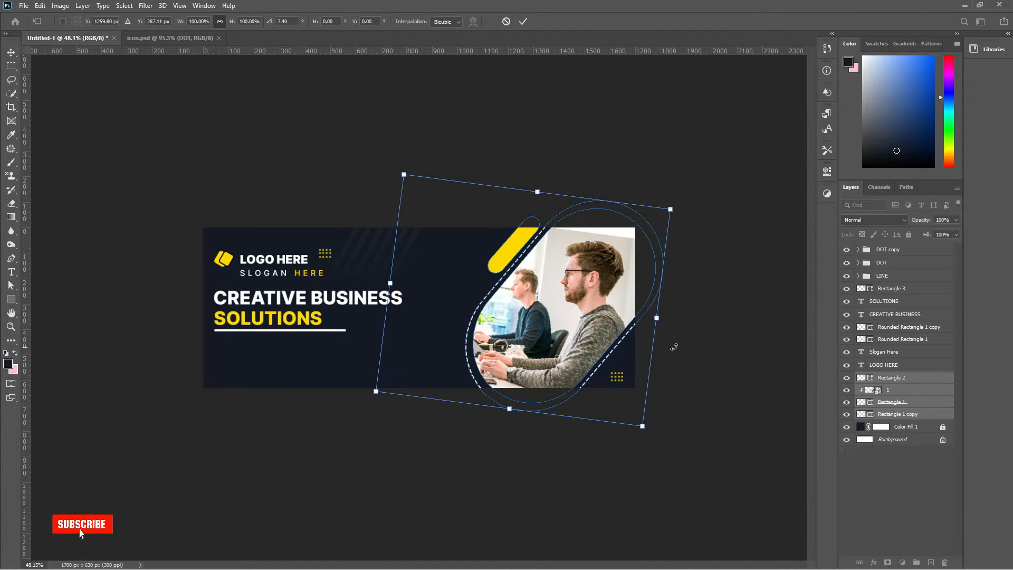
pyautogui.moveTo(569, 312)
pyautogui.mouseDown()
pyautogui.moveTo(582, 304)
pyautogui.moveTo(574, 309)
pyautogui.mouseUp()
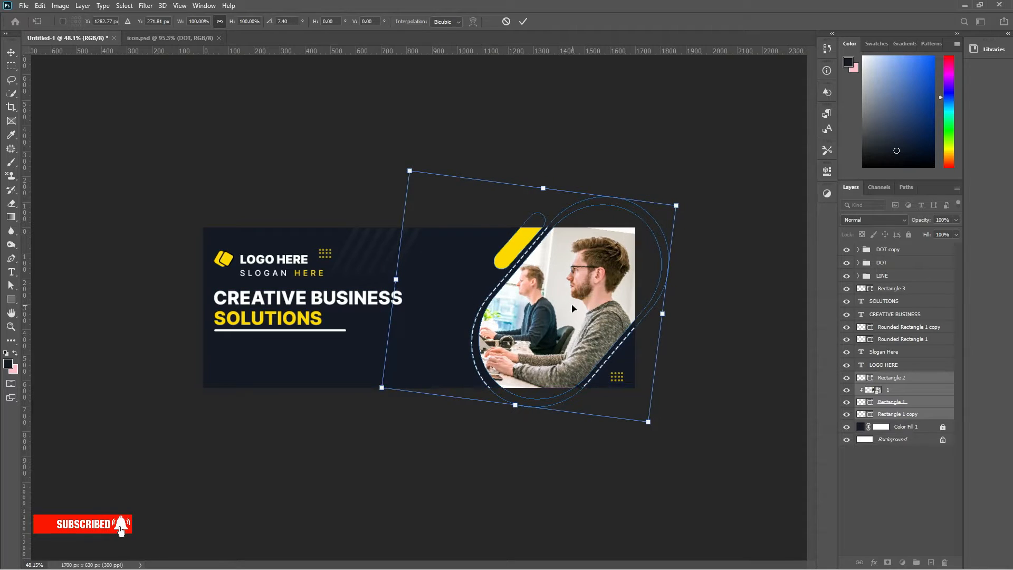
pyautogui.press('Return')
pyautogui.scroll(5, 585, 280)
pyautogui.moveTo(663, 224); pyautogui.dragTo(494, 370)
pyautogui.click(931, 464)
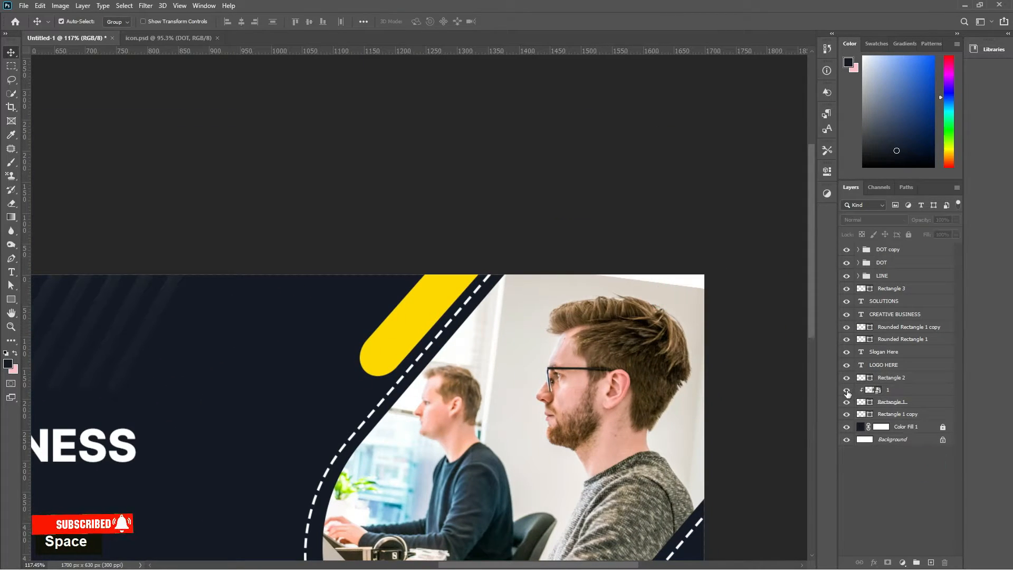
# Step: Rotate only the clipped photo (layer 1) back towards upright inside its tilted frame
pyautogui.click(846, 391)
pyautogui.click(846, 392)
pyautogui.click(889, 391)
pyautogui.hotkey('ctrl', 't')
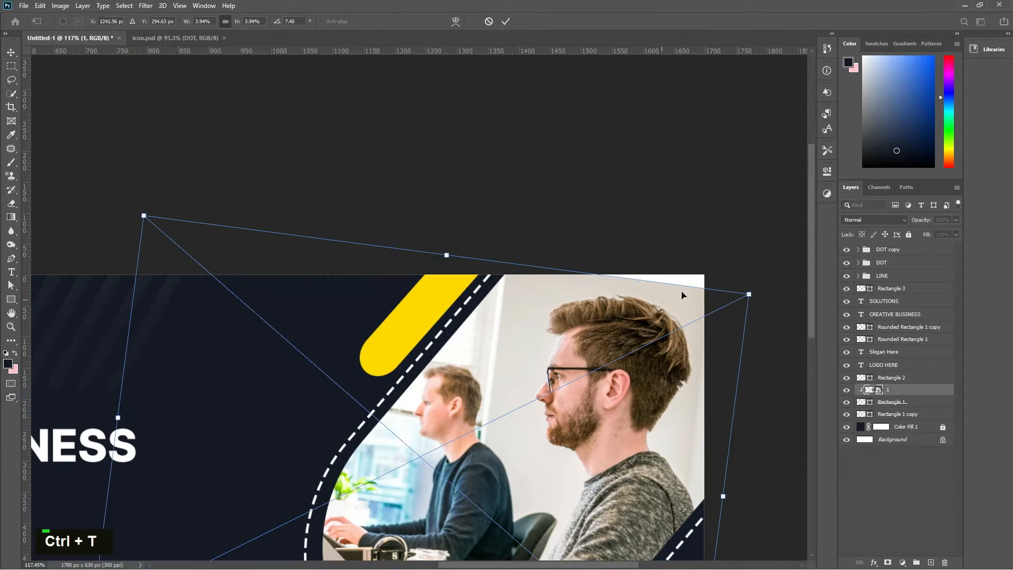
pyautogui.moveTo(783, 330); pyautogui.dragTo(791, 283)
pyautogui.scroll(-2, 718, 353)
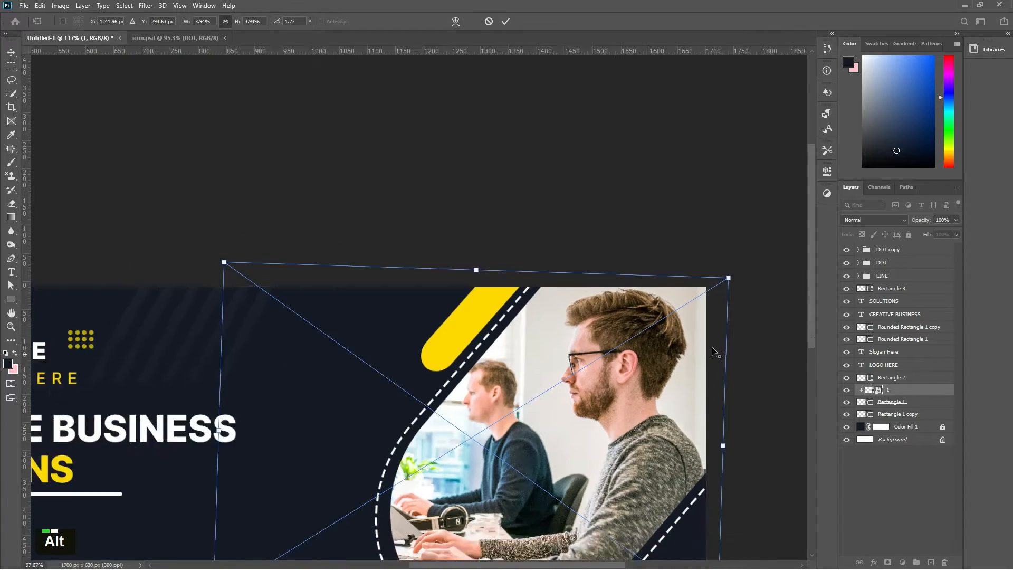
pyautogui.scroll(-2, 710, 411)
pyautogui.moveTo(711, 411); pyautogui.dragTo(705, 388)
pyautogui.press('Return')
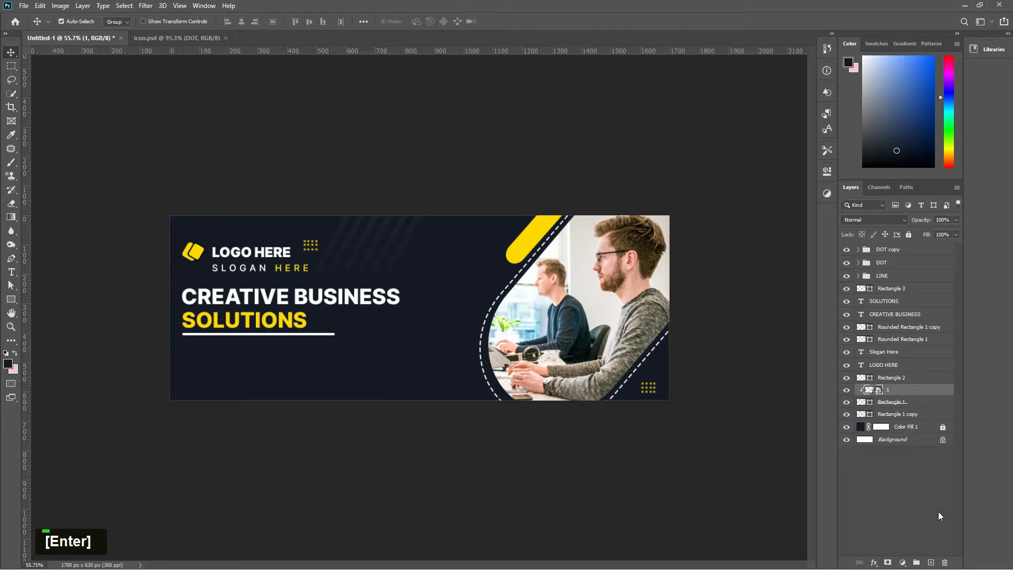
# Step: Move the dot pattern beside the logo to the lower end of the diagonal lines, above the headline's end
pyautogui.scroll(-1, 355, 382)
pyautogui.scroll(3, 275, 226)
pyautogui.moveTo(272, 221); pyautogui.dragTo(482, 269)
pyautogui.scroll(-2, 482, 268)
pyautogui.click(917, 503)
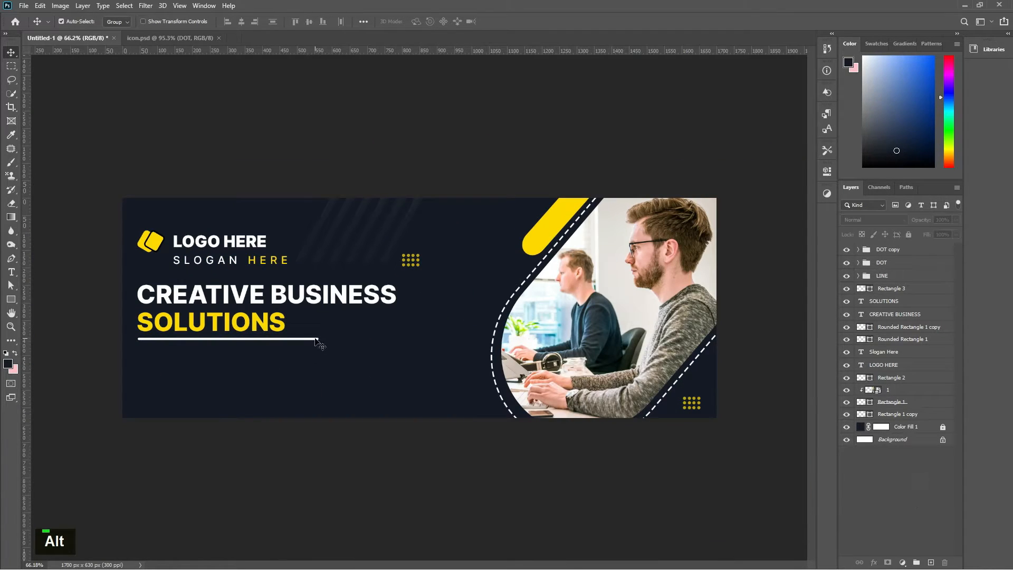
pyautogui.press('t')
pyautogui.click(267, 397)
pyautogui.write('www')
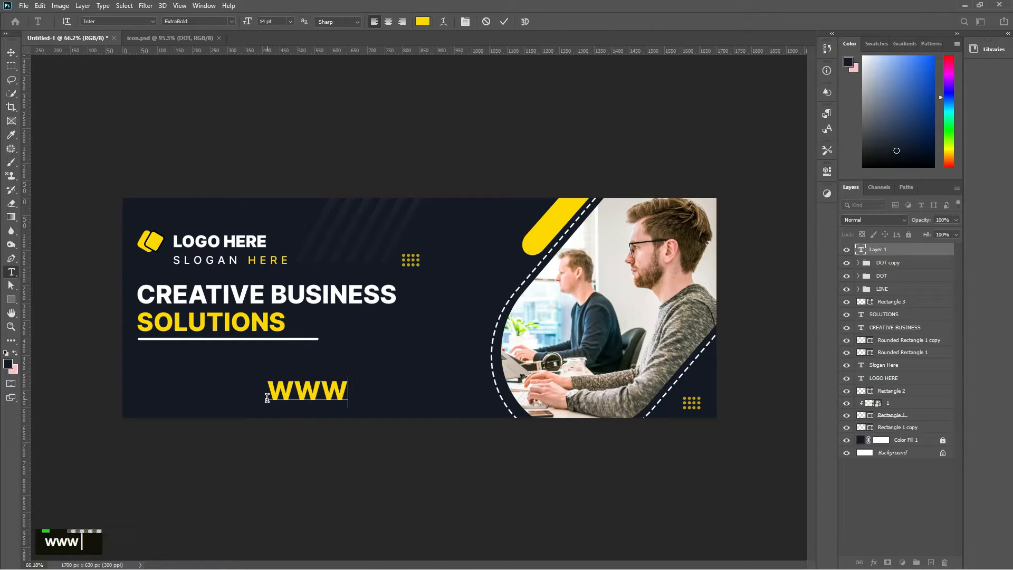
pyautogui.write('.youweb')
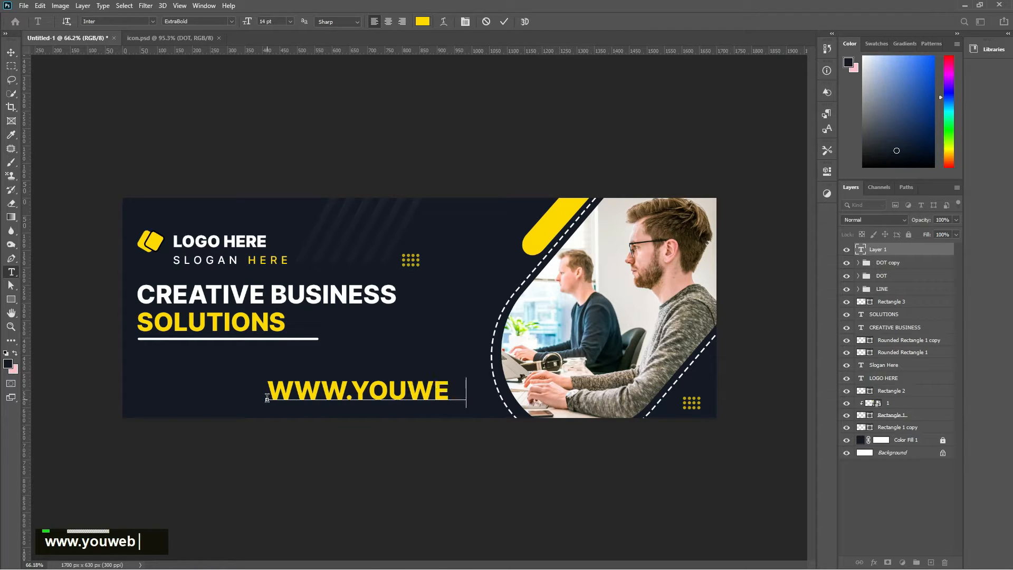
pyautogui.write('.com')
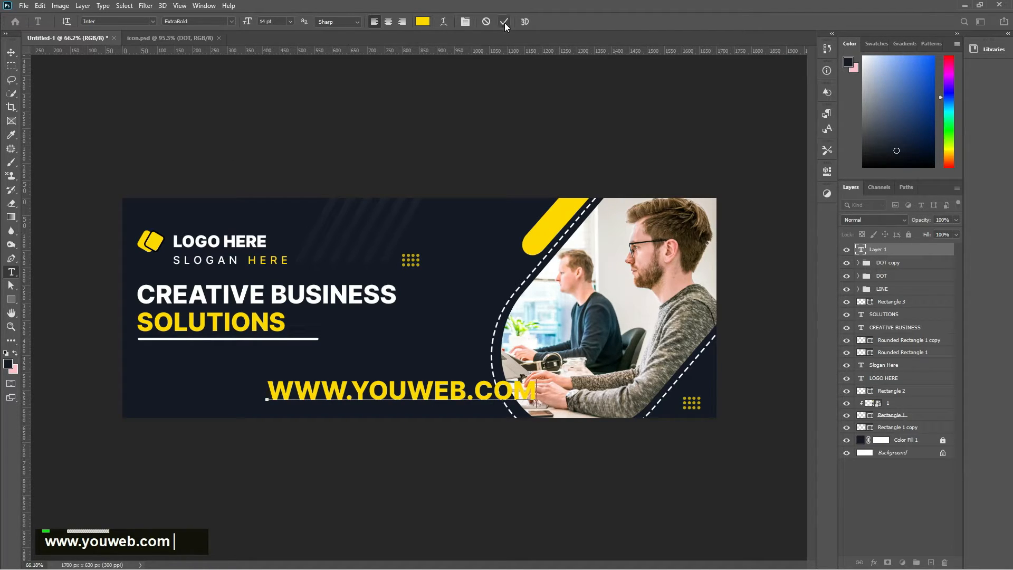
pyautogui.click(505, 22)
pyautogui.press('v')
pyautogui.moveTo(314, 393); pyautogui.dragTo(243, 391)
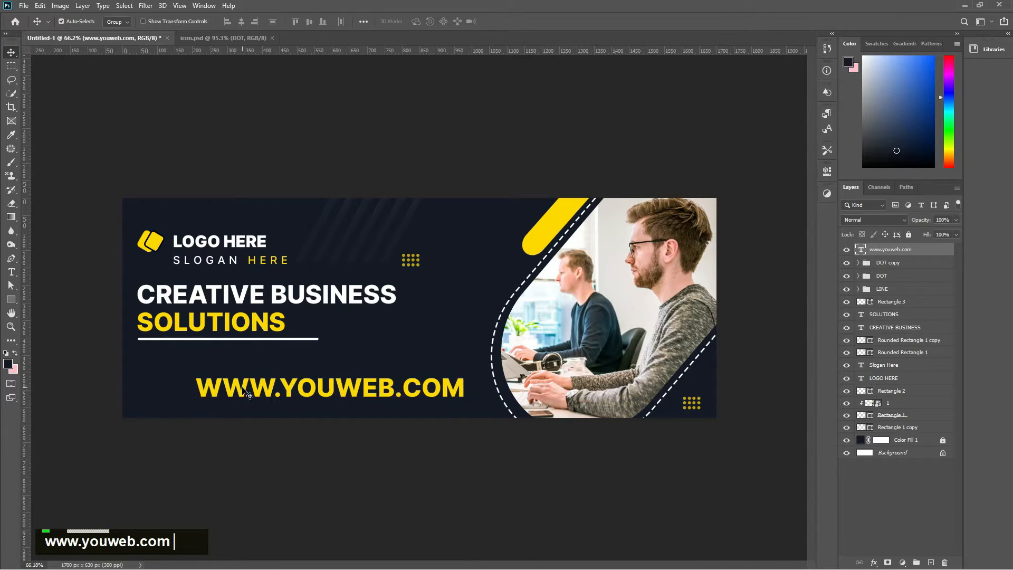
# Step: Turn off All Caps for the web address and reduce its font size to 7 pt
pyautogui.doubleClick(242, 390)
pyautogui.click(827, 171)
pyautogui.scroll(-3, 679, 315)
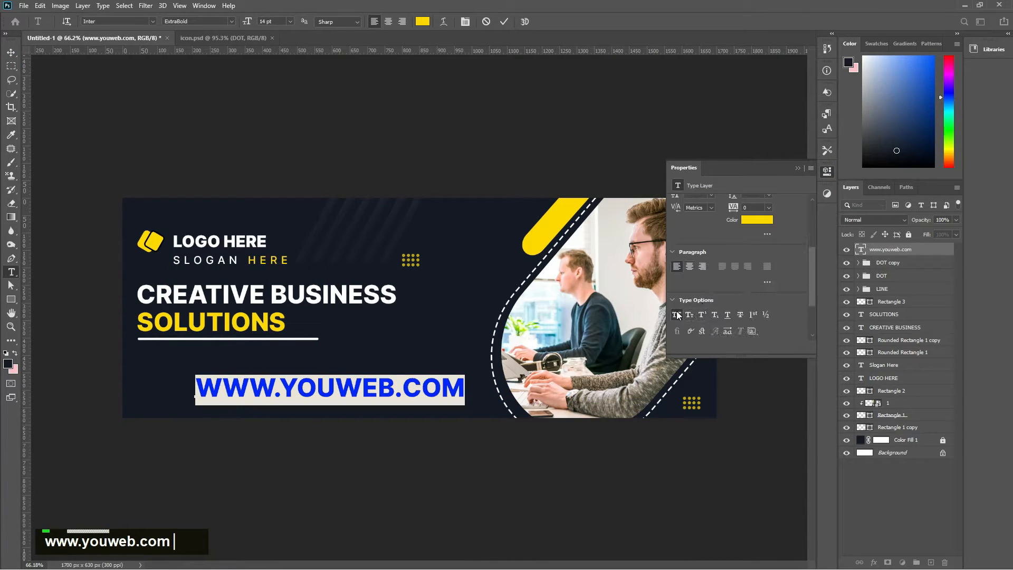
pyautogui.click(677, 315)
pyautogui.scroll(5, 705, 275)
pyautogui.press('Down')
pyautogui.press('Down')
pyautogui.press('Down')
pyautogui.press('Down')
pyautogui.press('Down')
pyautogui.press('Down')
pyautogui.press('Down')
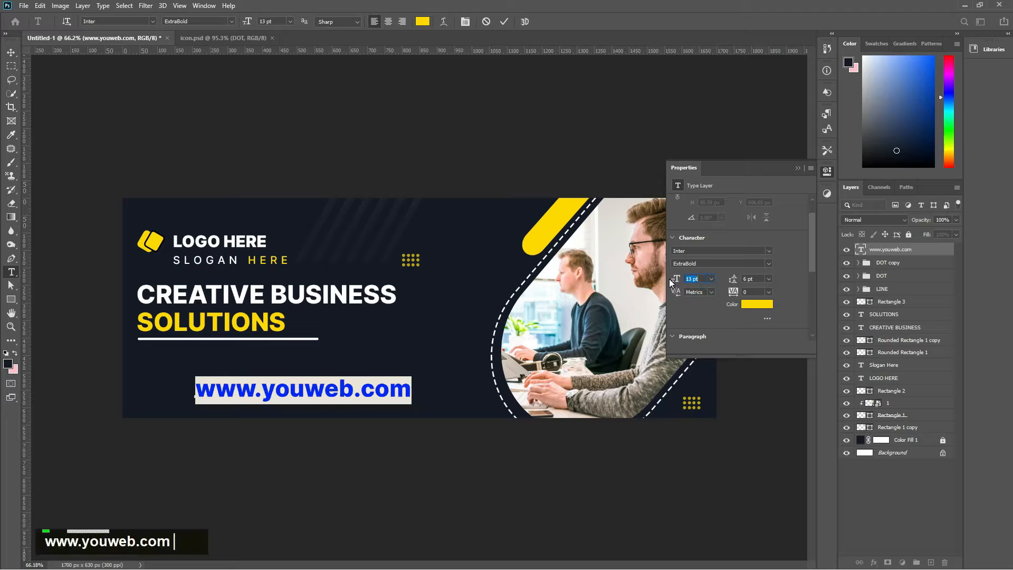
# Step: Change the web address text colour to white
pyautogui.click(765, 306)
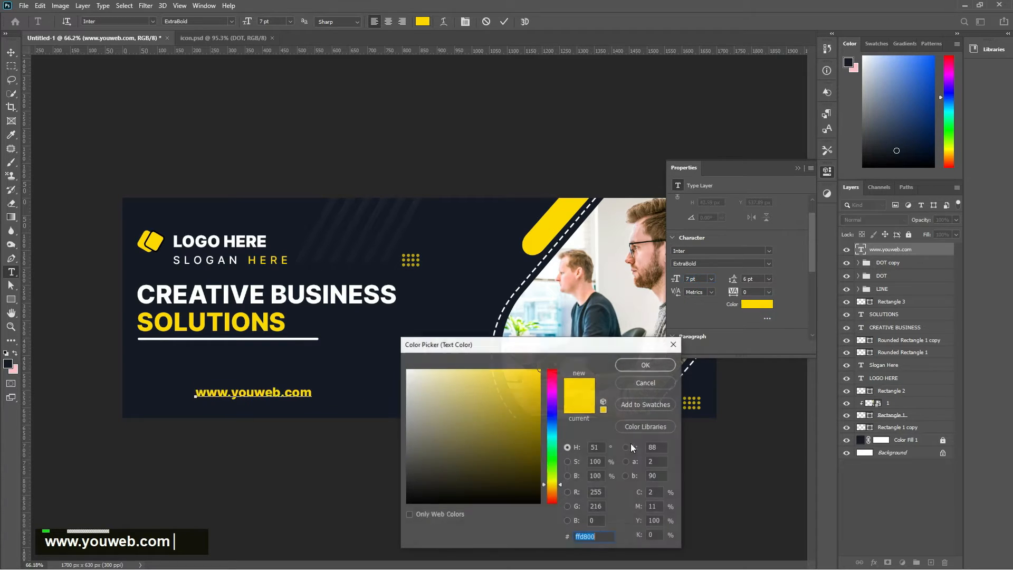
pyautogui.click(409, 371)
pyautogui.click(645, 364)
# Step: Set the web address font size to 6 pt and its tracking to 260, and commit the text
pyautogui.write('100')
pyautogui.moveTo(757, 294); pyautogui.dragTo(621, 290)
pyautogui.click(695, 278)
pyautogui.press('Down')
pyautogui.moveTo(762, 291); pyautogui.dragTo(636, 293)
pyautogui.write('260')
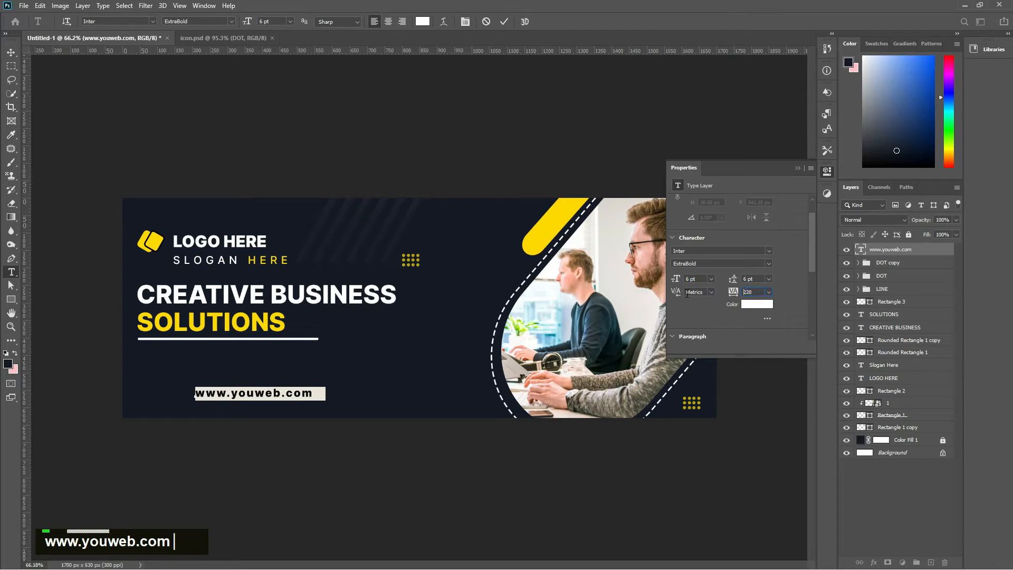
pyautogui.press('Return')
pyautogui.click(504, 22)
pyautogui.click(15, 52)
pyautogui.press('super')
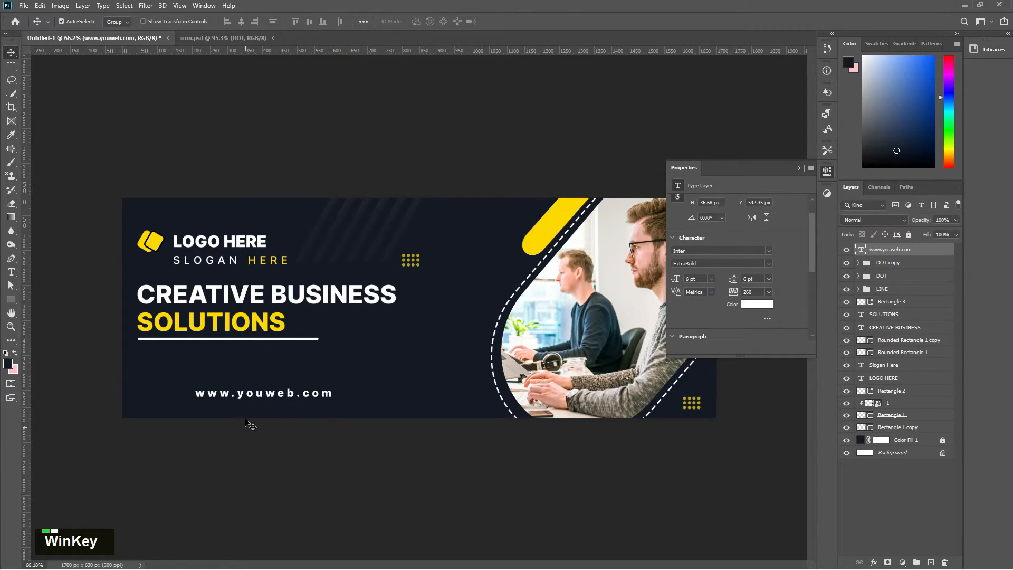
pyautogui.click(309, 360)
pyautogui.doubleClick(262, 400)
pyautogui.click(266, 399)
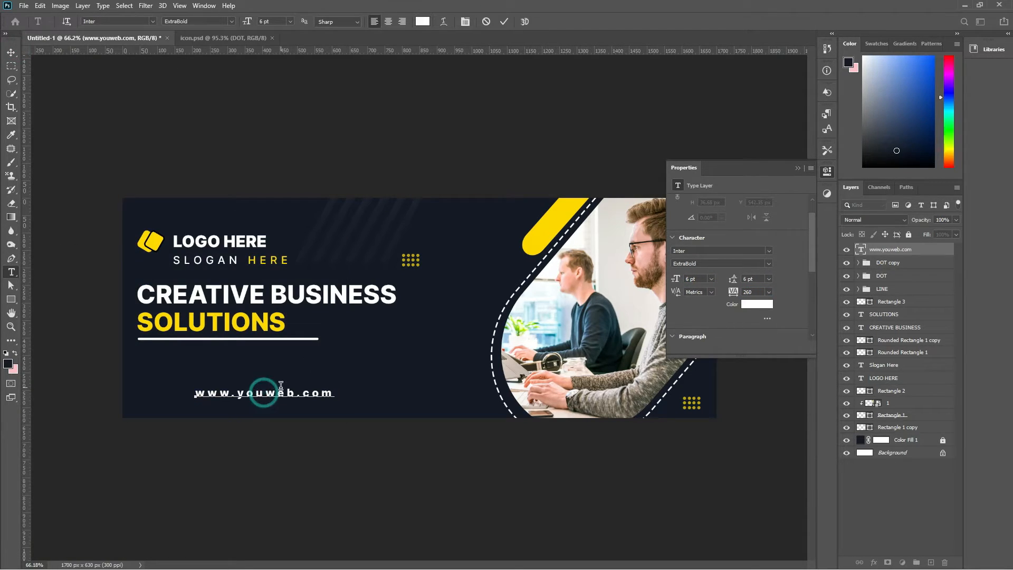
pyautogui.write('r')
pyautogui.click(504, 22)
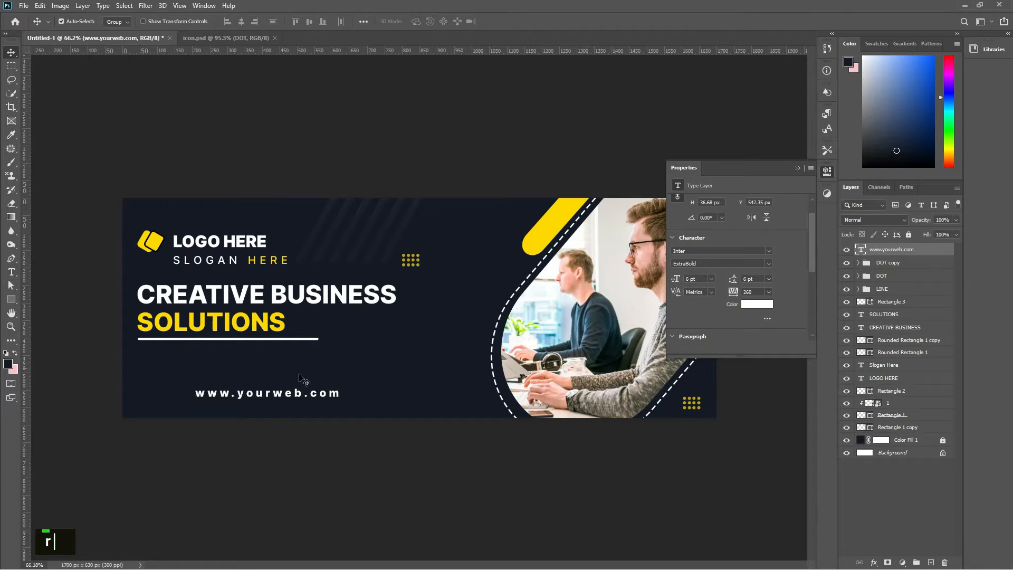
# Step: Shift the web address slightly to the right on its line and deselect it
pyautogui.scroll(3, 267, 401)
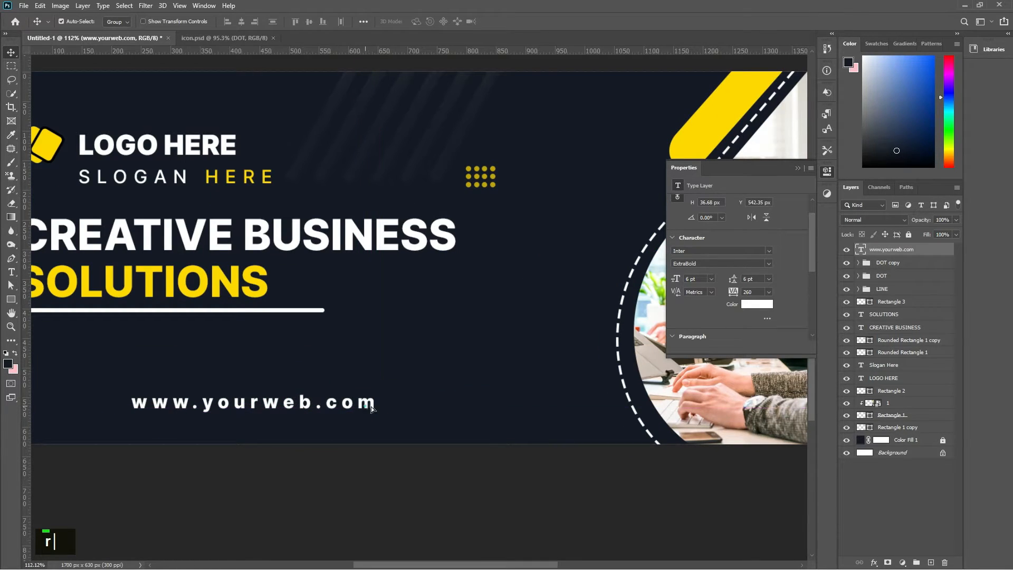
pyautogui.moveTo(371, 409); pyautogui.dragTo(393, 409)
pyautogui.click(905, 515)
# Step: Draw a white rectangle of about 165 × 64 px just before the web address
pyautogui.moveTo(142, 454); pyautogui.dragTo(575, 455)
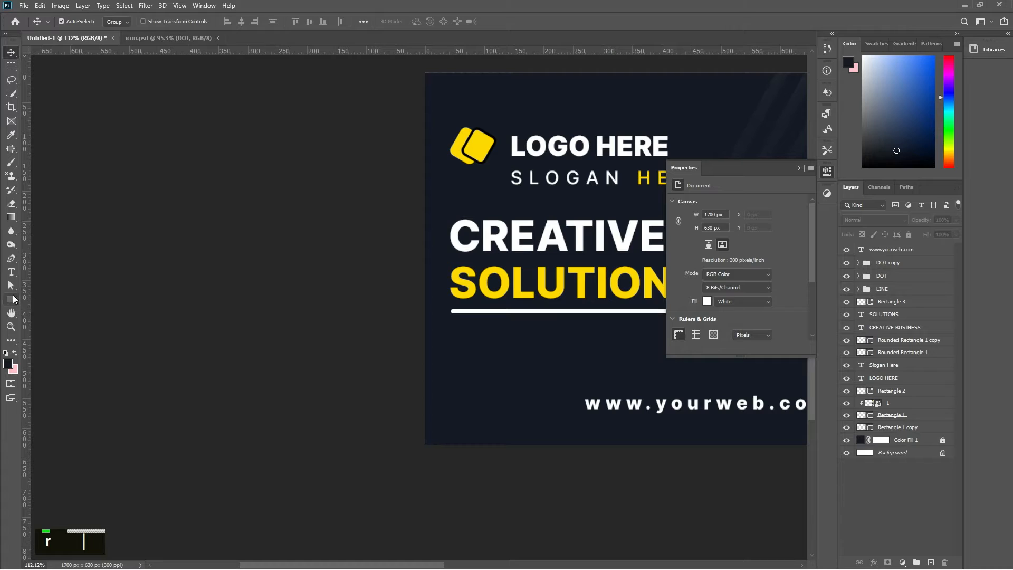
pyautogui.click(11, 299)
pyautogui.moveTo(478, 382); pyautogui.dragTo(576, 421)
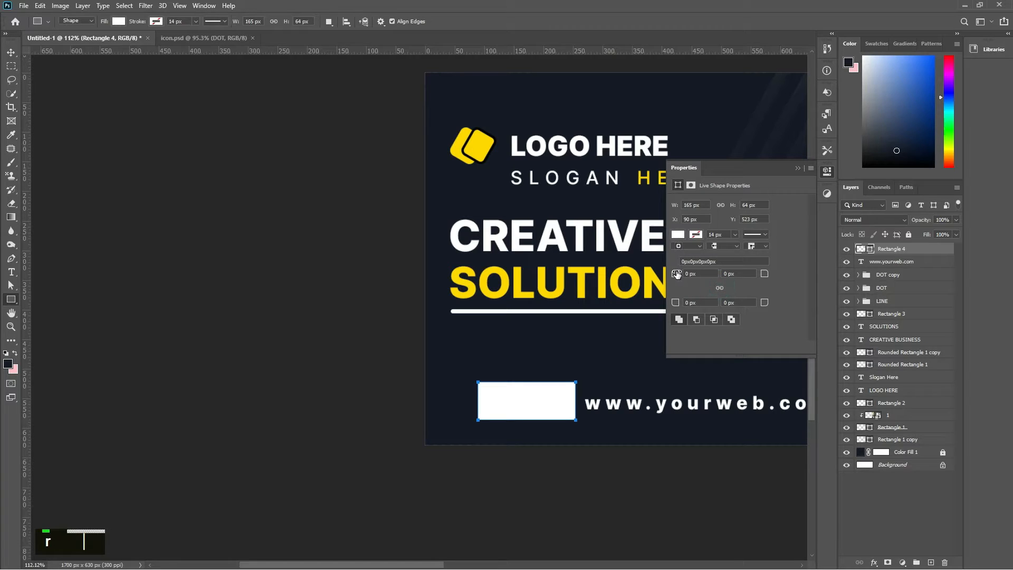
# Step: Round the rectangle's top-left and bottom-right corners to a 39 px radius, keeping the other two corners square
pyautogui.moveTo(677, 274); pyautogui.dragTo(697, 286)
pyautogui.click(701, 274)
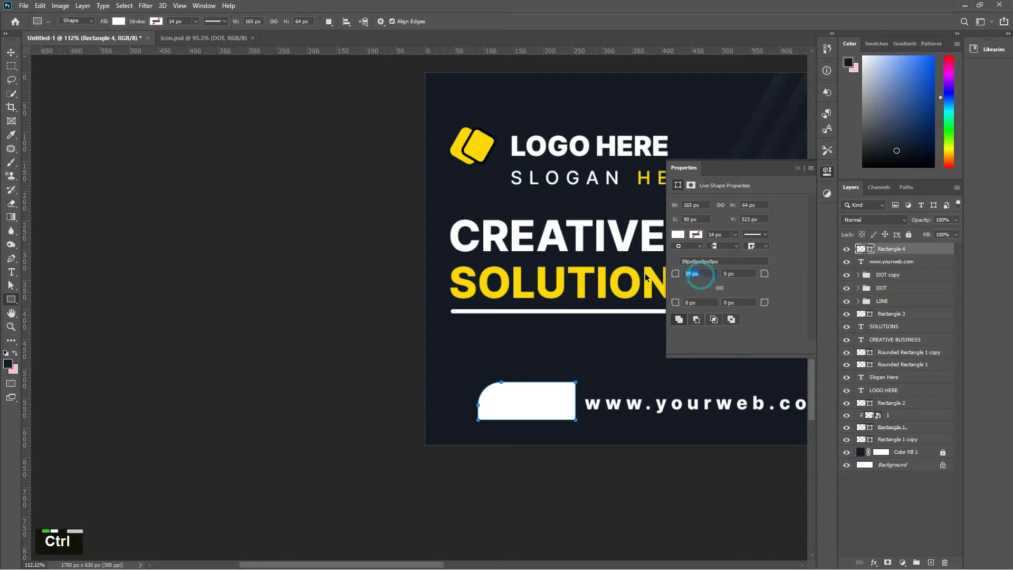
pyautogui.hotkey('ctrl', 'c')
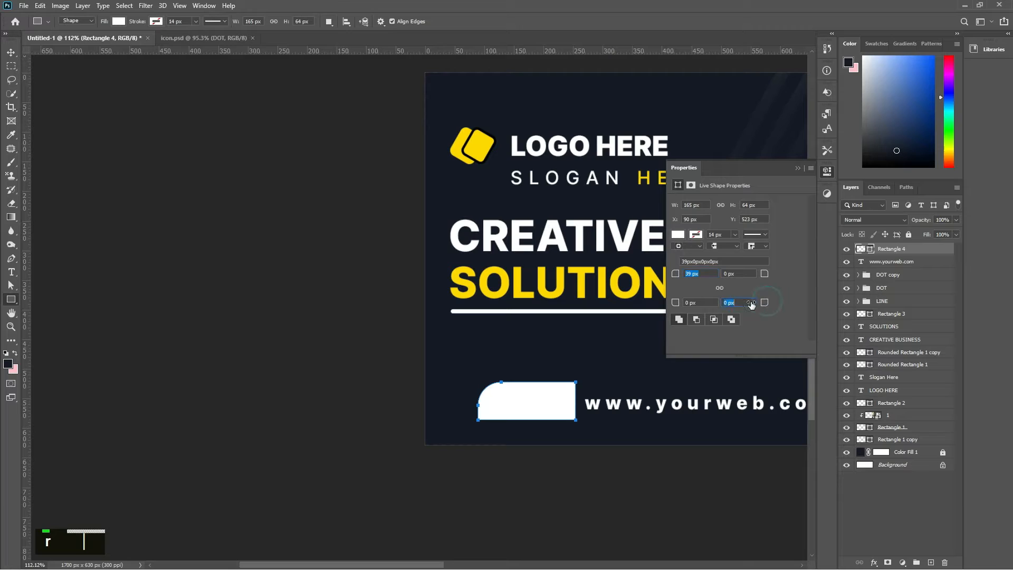
pyautogui.click(741, 302)
pyautogui.hotkey('ctrl', 'v')
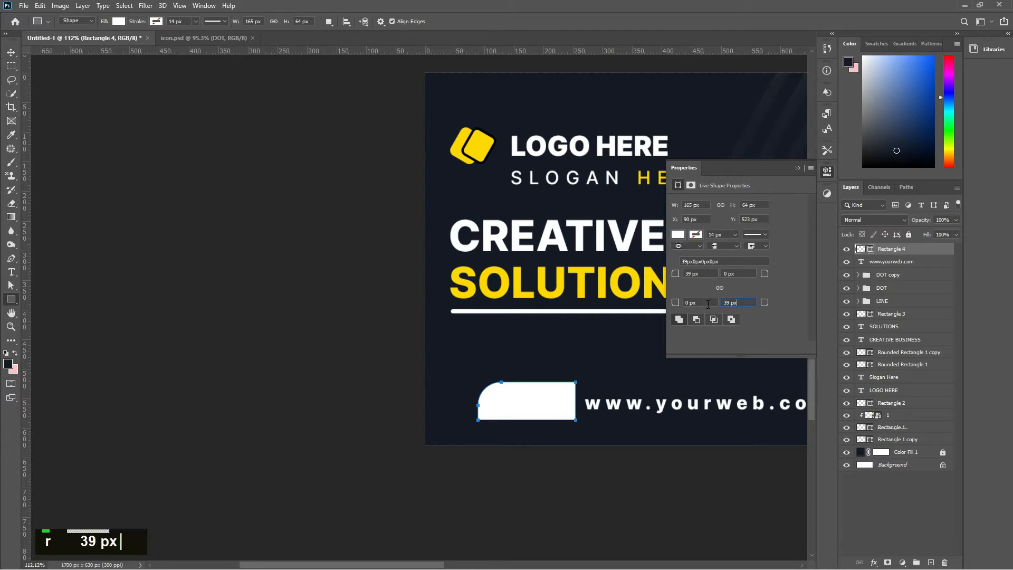
pyautogui.press('Return')
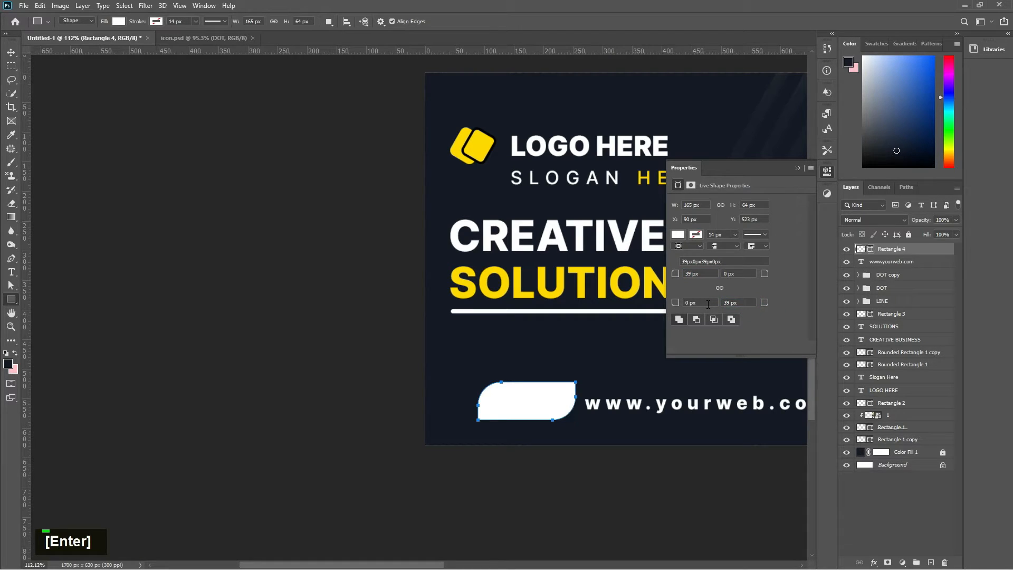
pyautogui.click(797, 169)
# Step: Fill the rounded rectangle with the yellow ffd800 sampled from the "SOLUTIONS" text
pyautogui.click(871, 248)
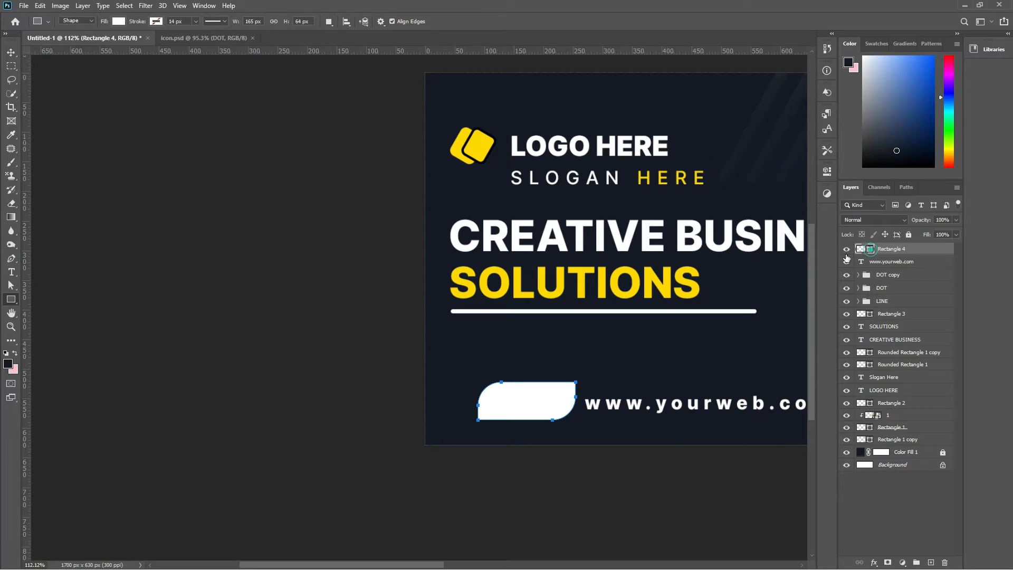
pyautogui.click(578, 285)
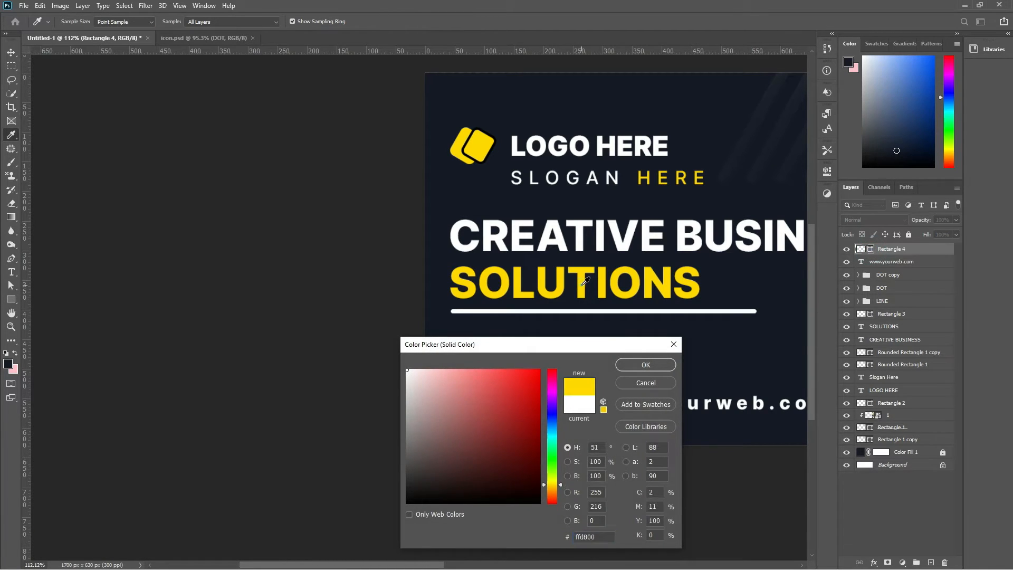
pyautogui.click(649, 364)
pyautogui.click(866, 519)
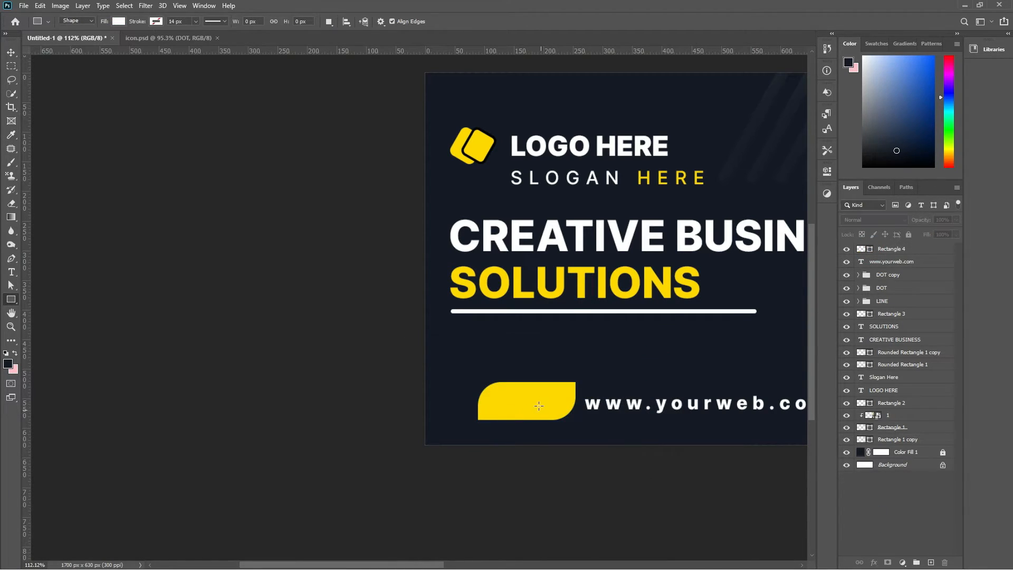
# Step: Align the web address vertically to the centre of the yellow shape, using a selection of the shape's outline
pyautogui.click(11, 52)
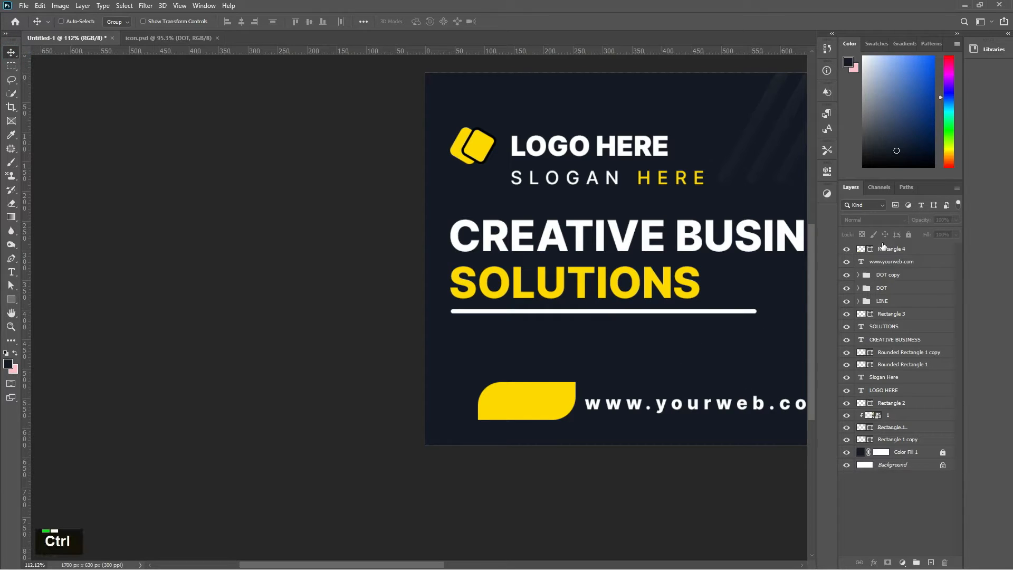
pyautogui.keyDown('ctrl'); pyautogui.click(872, 252); pyautogui.keyUp('ctrl')
pyautogui.keyDown('ctrl'); pyautogui.click(882, 261); pyautogui.keyUp('ctrl')
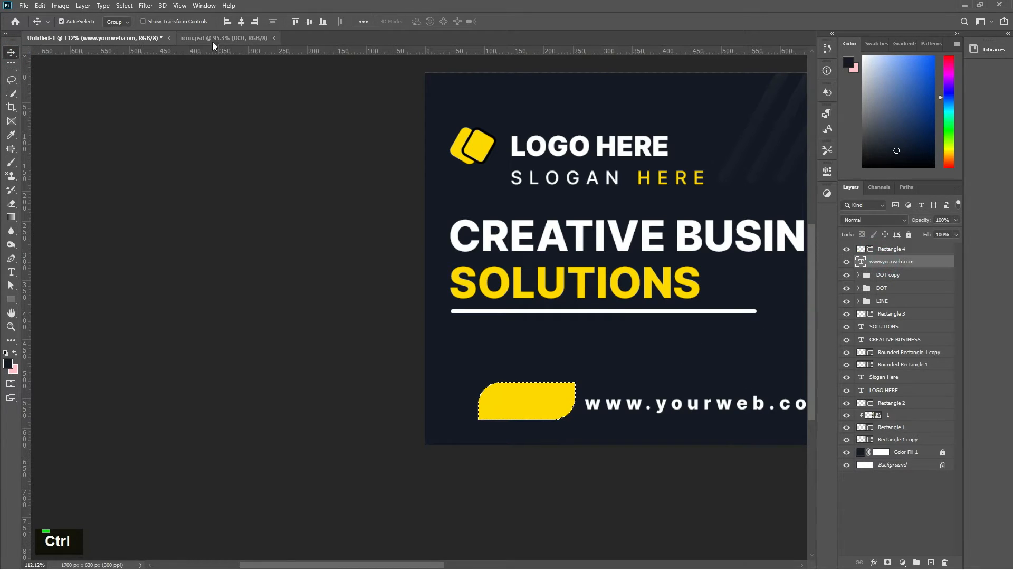
pyautogui.click(309, 21)
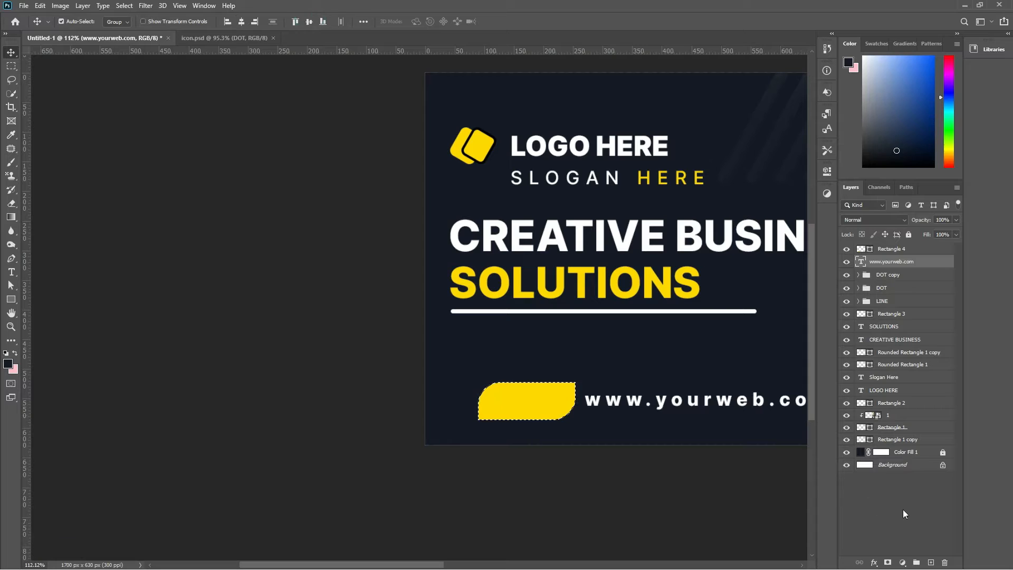
pyautogui.keyDown('ctrl'); pyautogui.click(601, 422); pyautogui.keyUp('ctrl')
pyautogui.hotkey('ctrl', 'd')
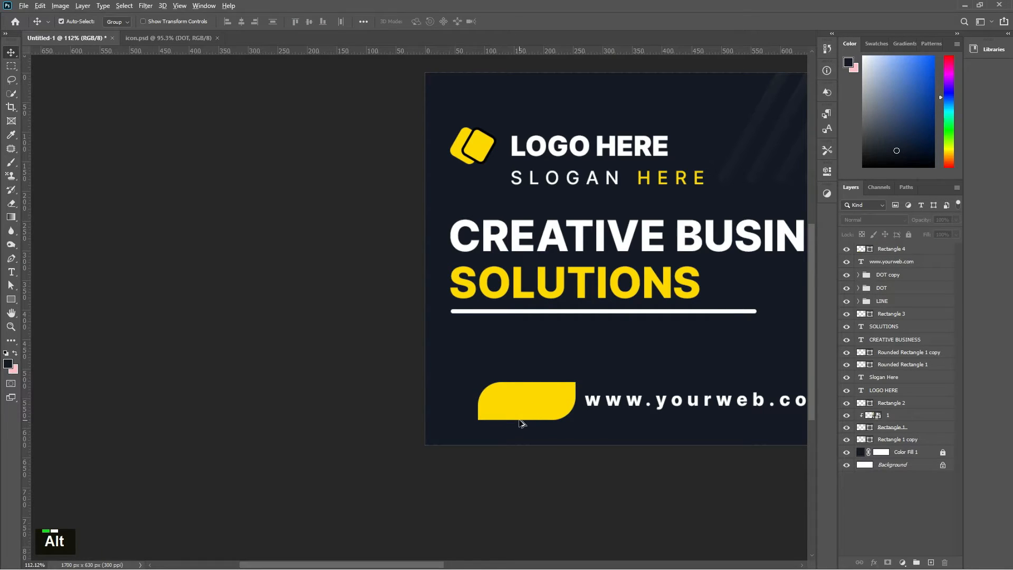
# Step: Add the white text "SHOP NOW" on the yellow shape before the web address
pyautogui.scroll(2, 519, 420)
pyautogui.press('t')
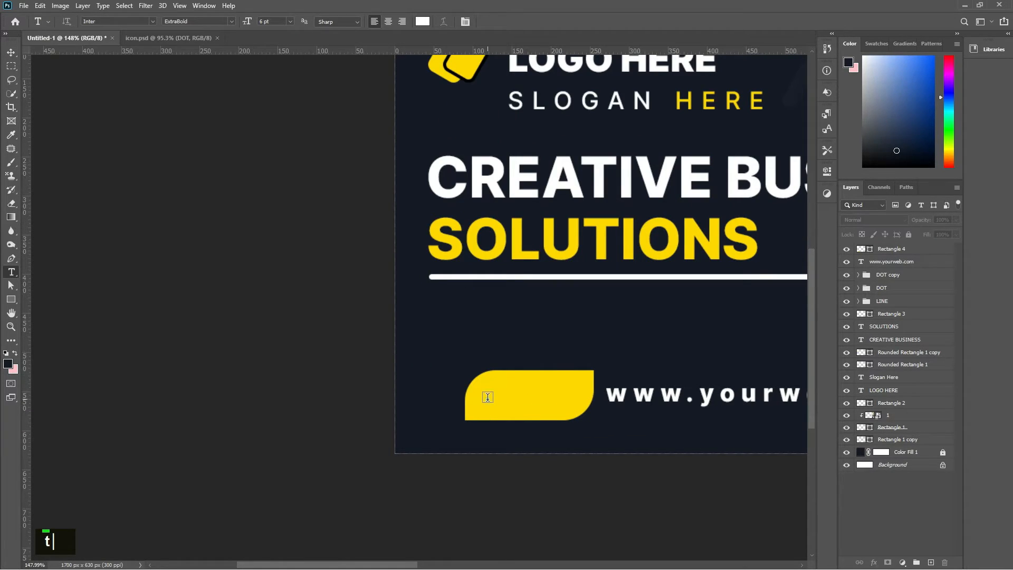
pyautogui.click(488, 397)
pyautogui.write('S')
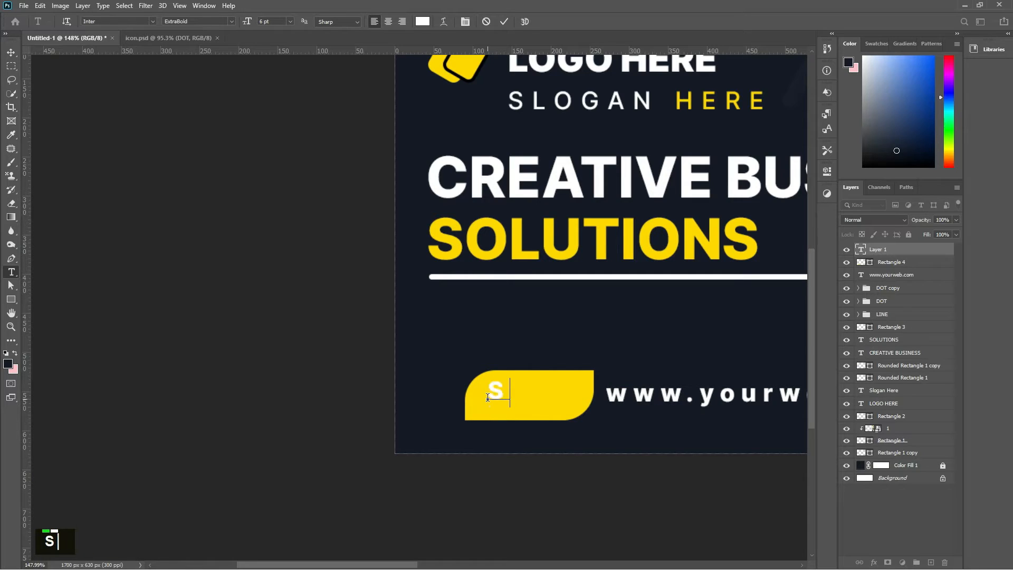
pyautogui.write('HOP NOW')
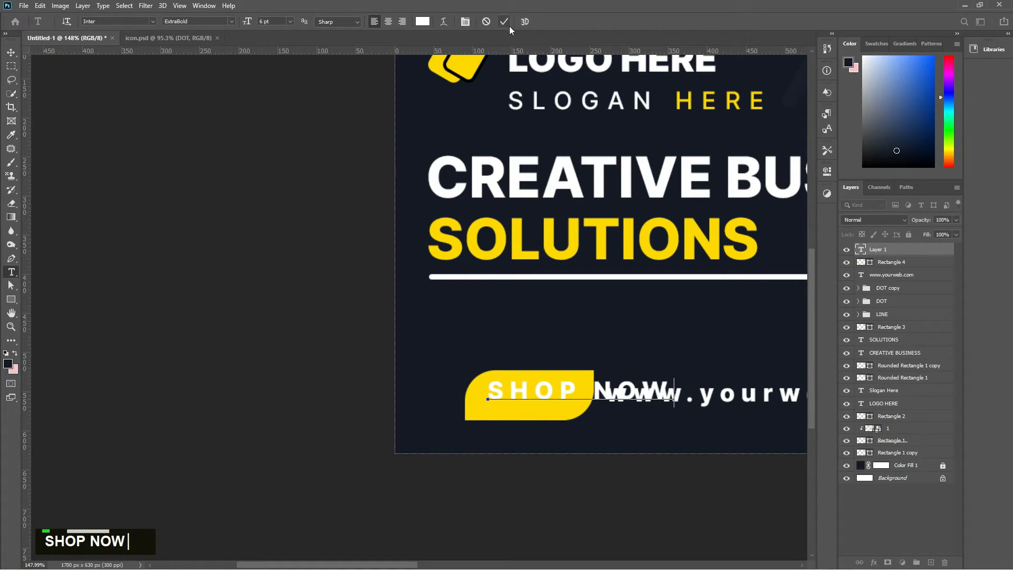
pyautogui.click(501, 21)
# Step: Try to set the SHOP NOW text to Inter Black at 4 pt
pyautogui.doubleClick(861, 252)
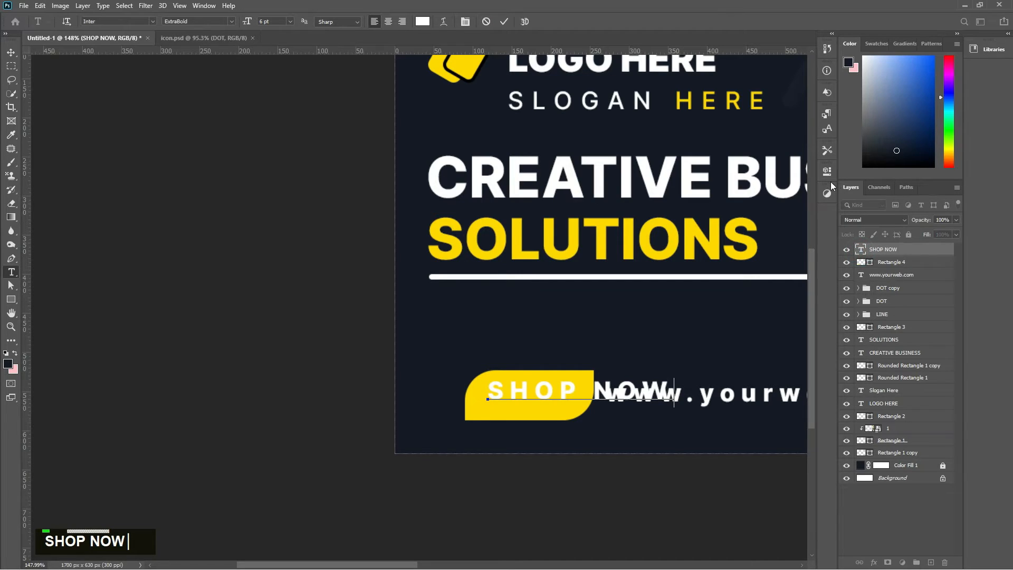
pyautogui.click(828, 171)
pyautogui.click(769, 289)
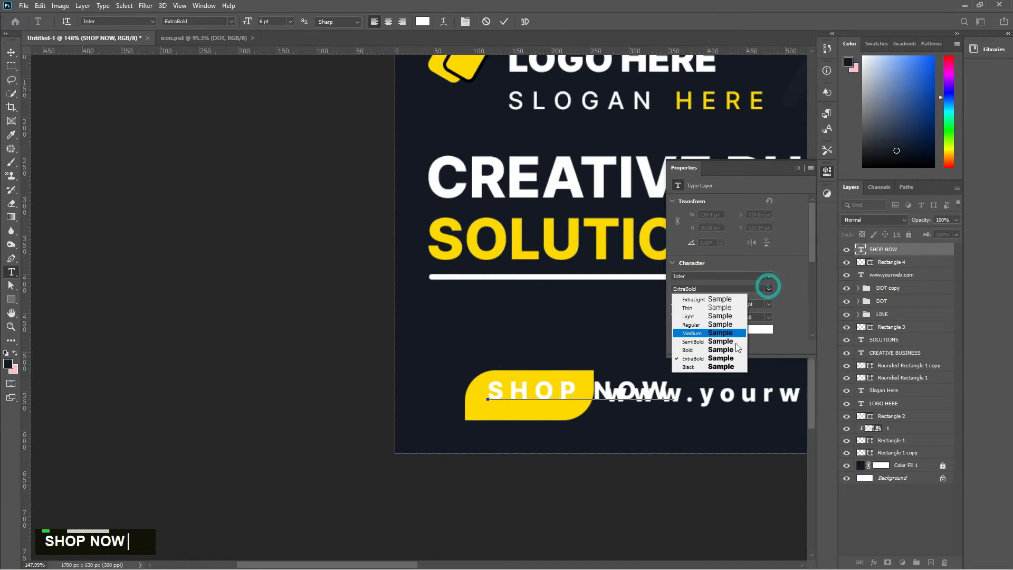
pyautogui.click(714, 364)
pyautogui.click(692, 304)
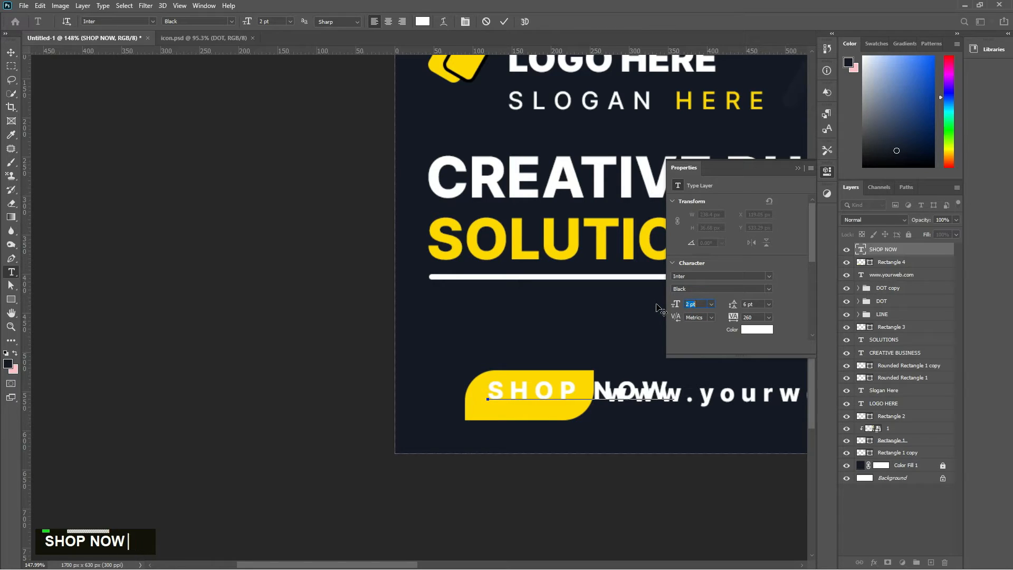
pyautogui.write('4')
pyautogui.press('Return')
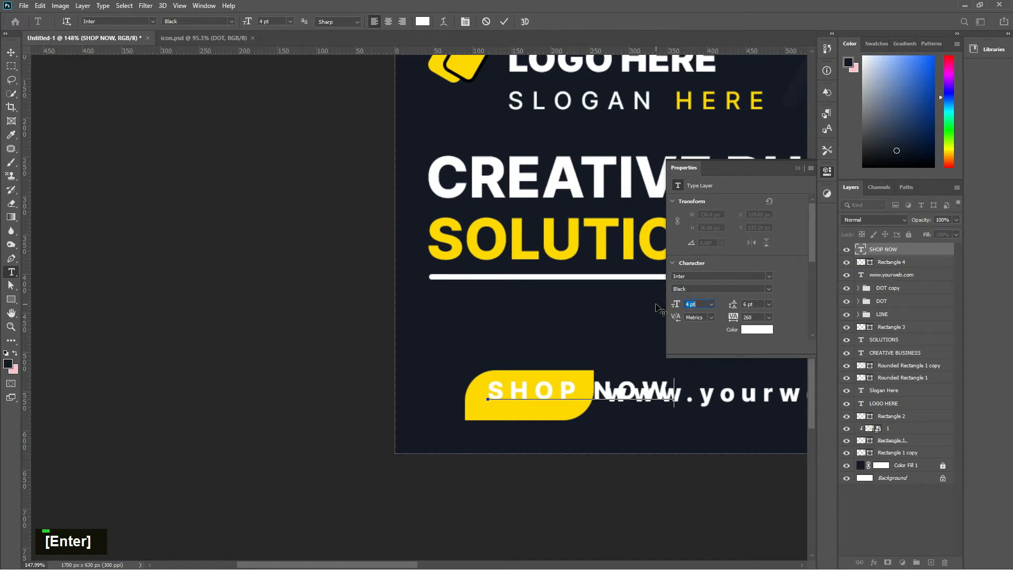
# Step: Set the whole SHOP NOW text to the Black weight and reduce its size to 3 pt
pyautogui.moveTo(675, 393); pyautogui.dragTo(237, 333)
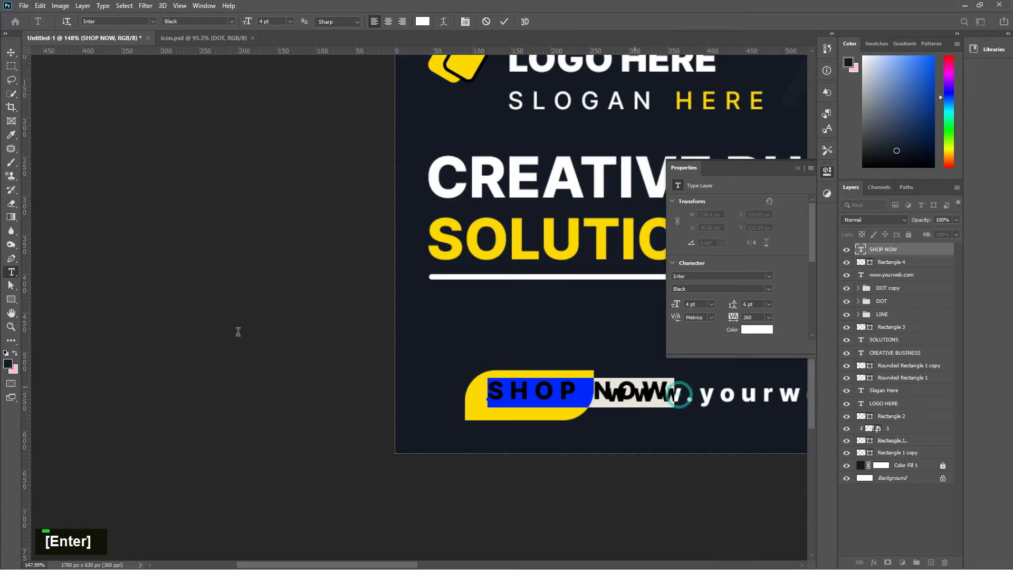
pyautogui.click(770, 288)
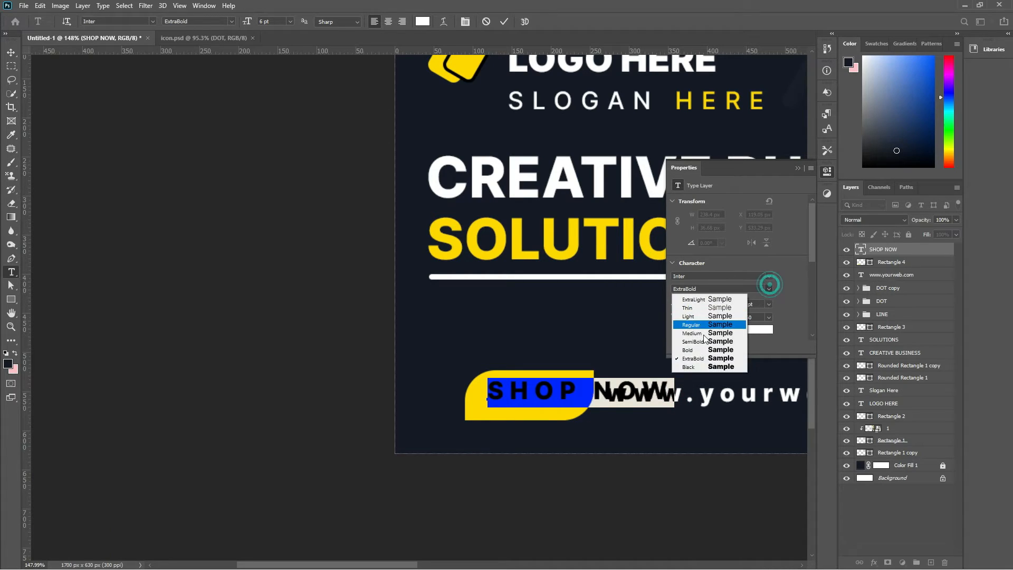
pyautogui.click(686, 370)
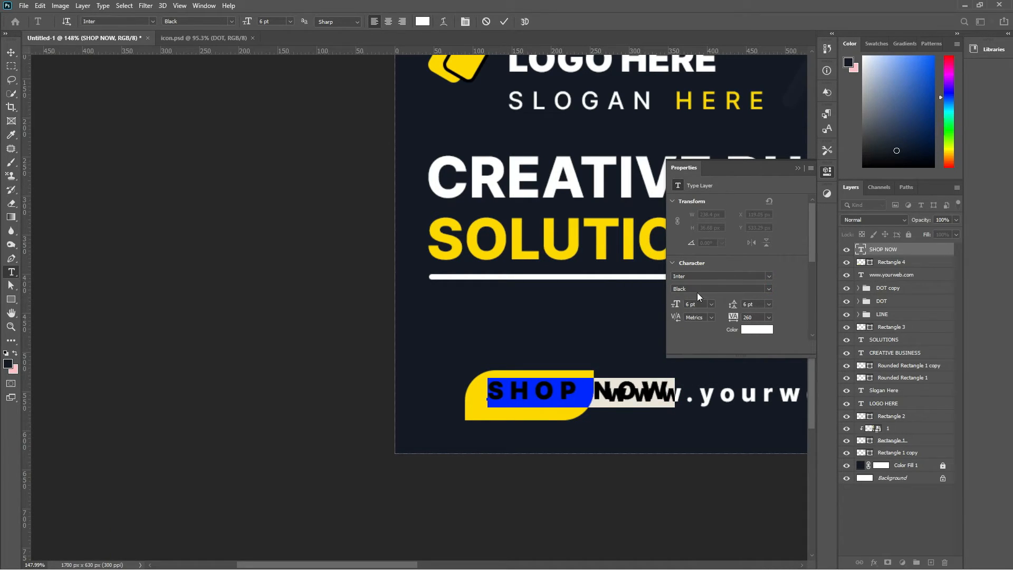
pyautogui.press('Down')
pyautogui.press('Down')
pyautogui.press('Down')
pyautogui.press('Down')
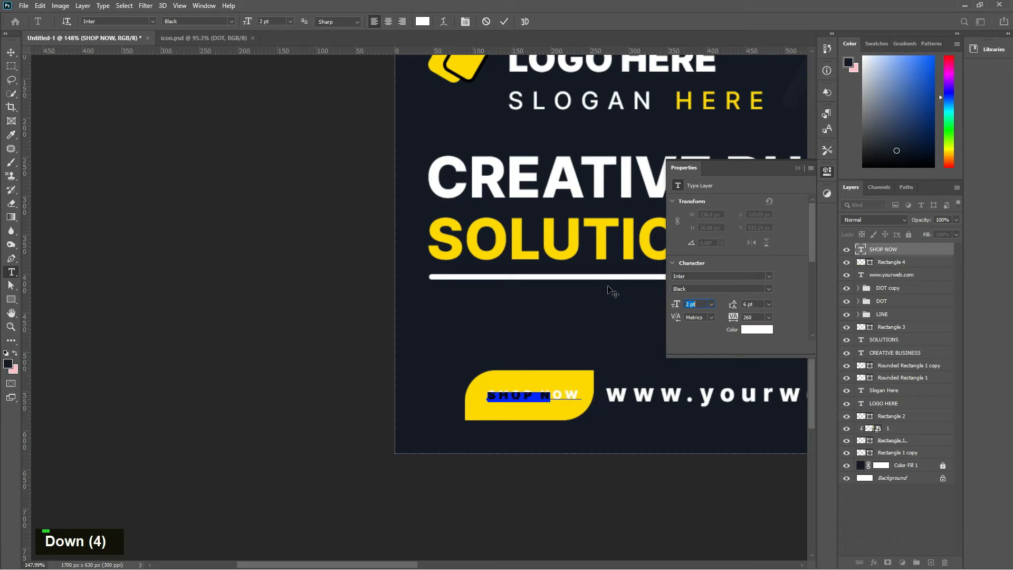
pyautogui.press('Up')
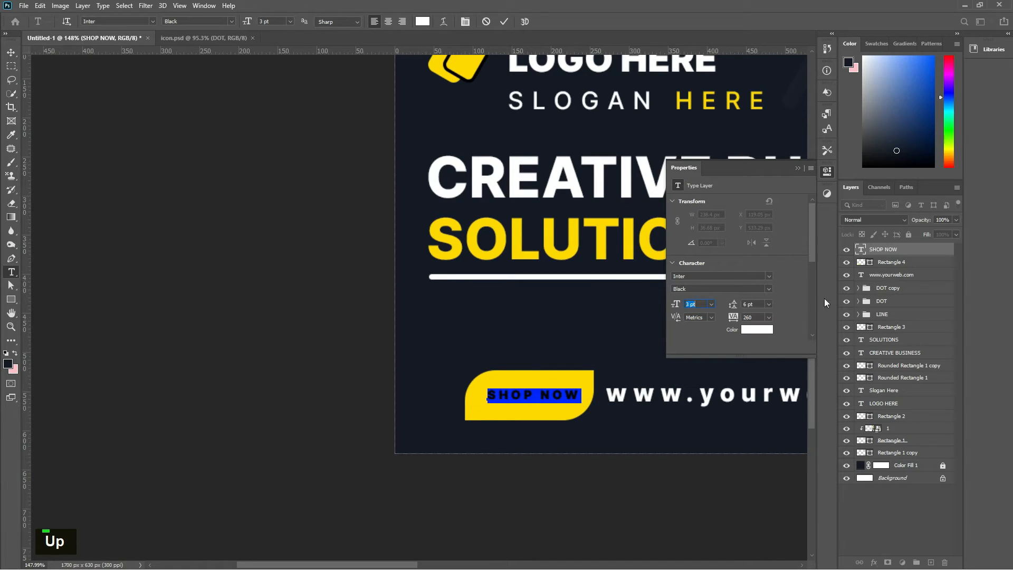
# Step: Set the SHOP NOW text's tracking to 0 and its size to 4 pt, finishing the text edit
pyautogui.click(756, 318)
pyautogui.write('0')
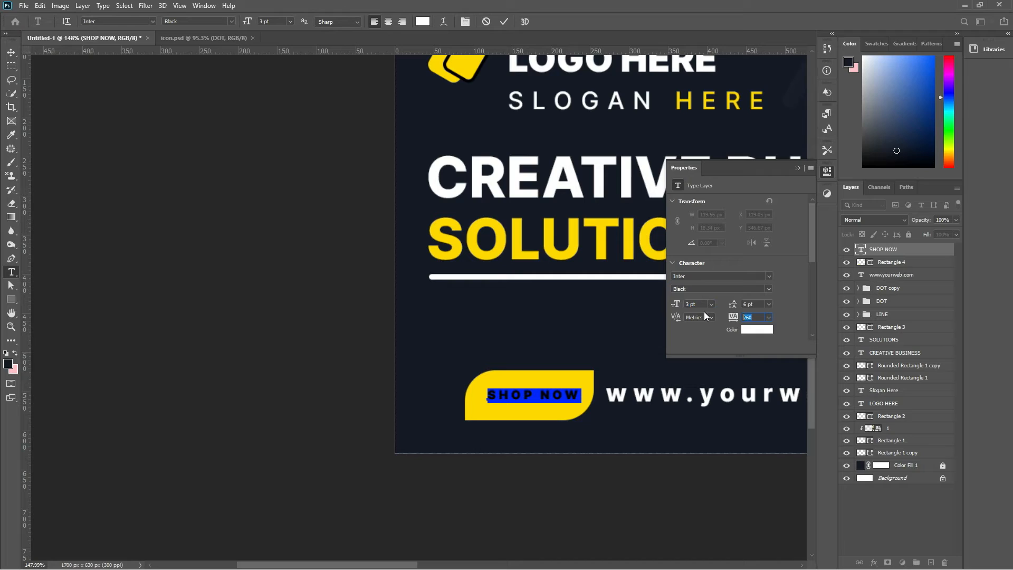
pyautogui.press('Return')
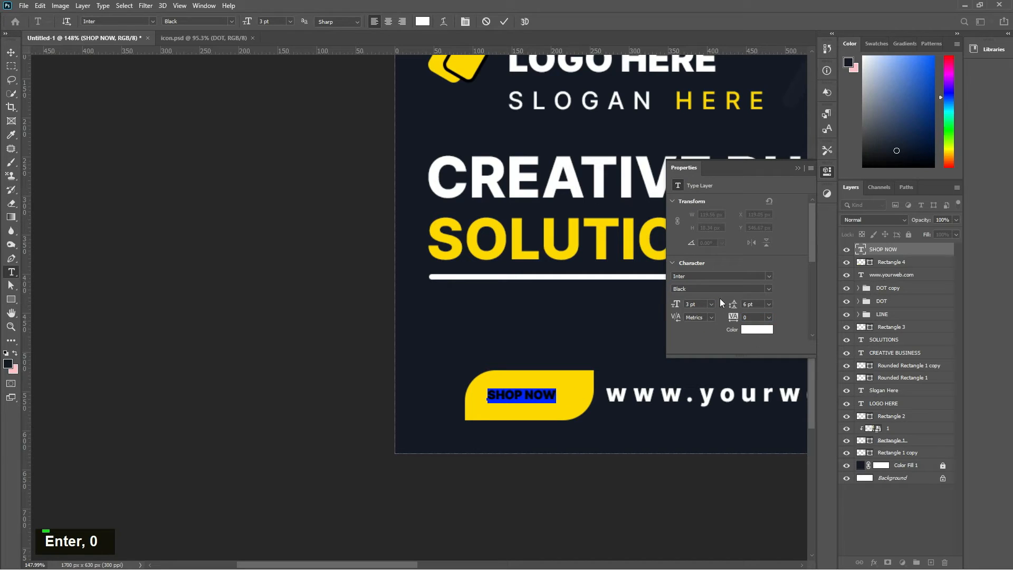
pyautogui.click(702, 305)
pyautogui.press('Up')
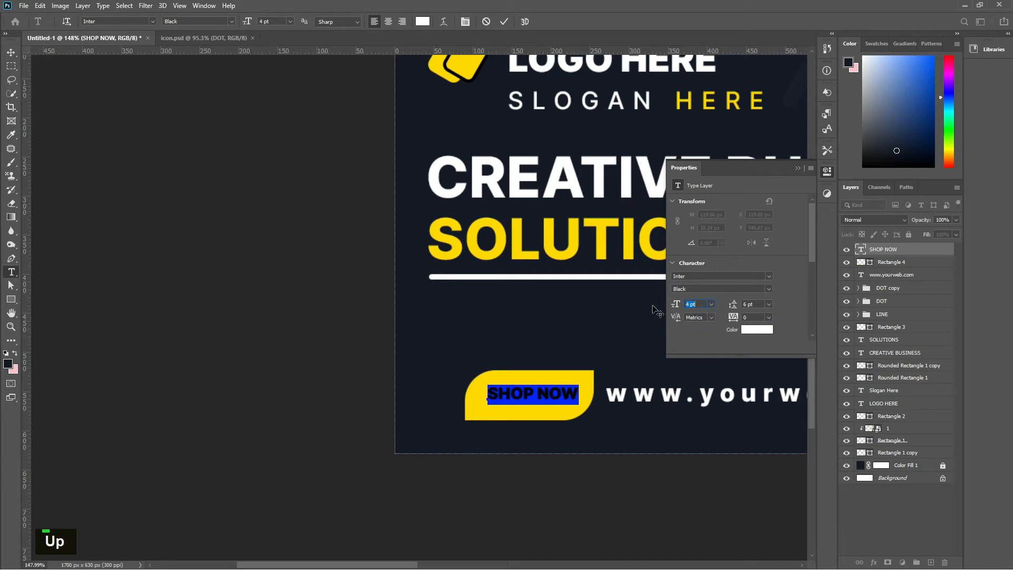
pyautogui.press('Return')
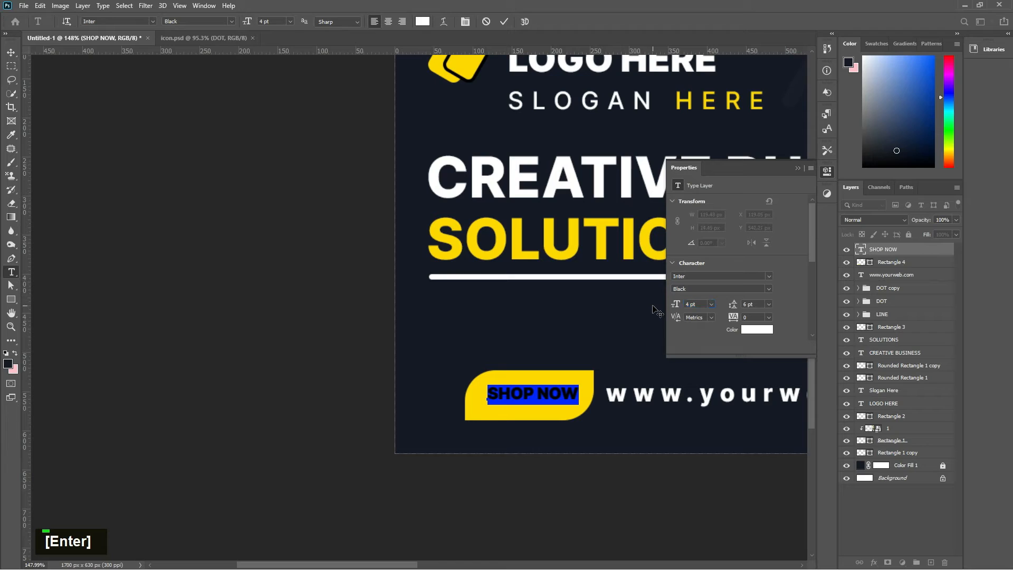
pyautogui.click(504, 22)
pyautogui.click(799, 167)
# Step: Shift the SHOP NOW text towards the yellow shape's left edge, leaving free space after the word NOW
pyautogui.scroll(3, 492, 406)
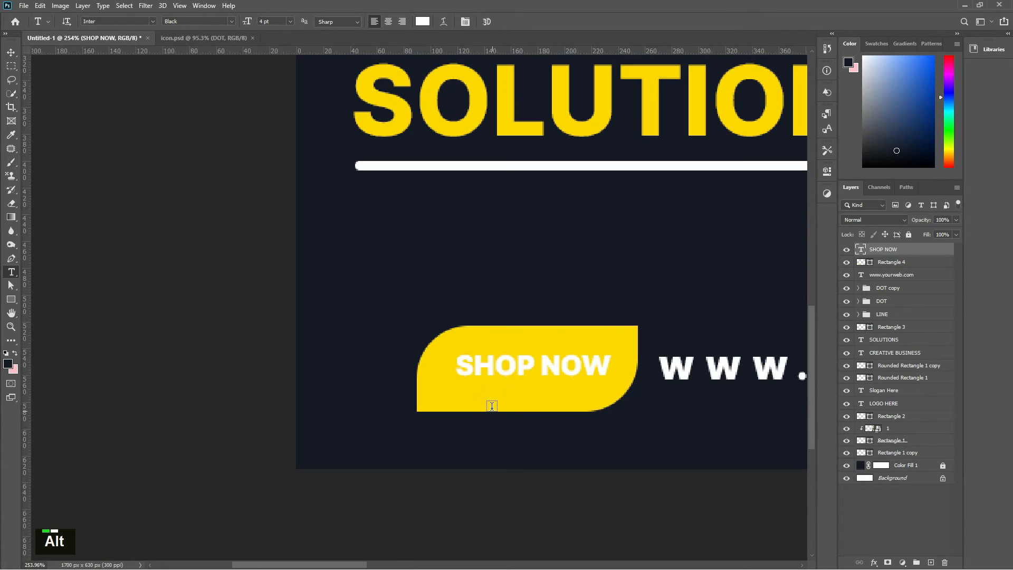
pyautogui.click(11, 52)
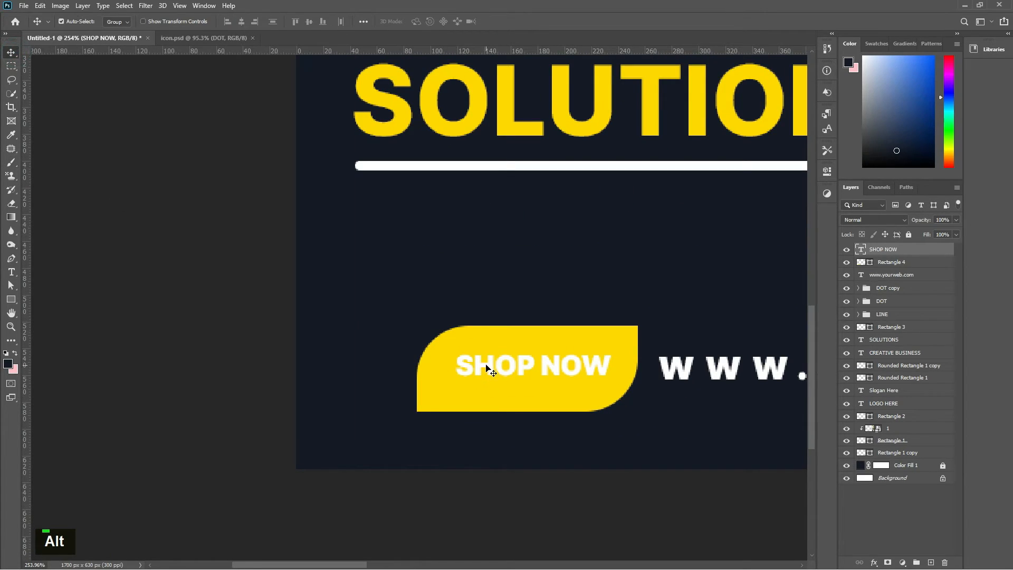
pyautogui.moveTo(487, 370); pyautogui.dragTo(467, 371)
# Step: Draw a white right-pointing triangle of about 18 × 14 px after the SHOP NOW text with the Pen tool
pyautogui.press('p')
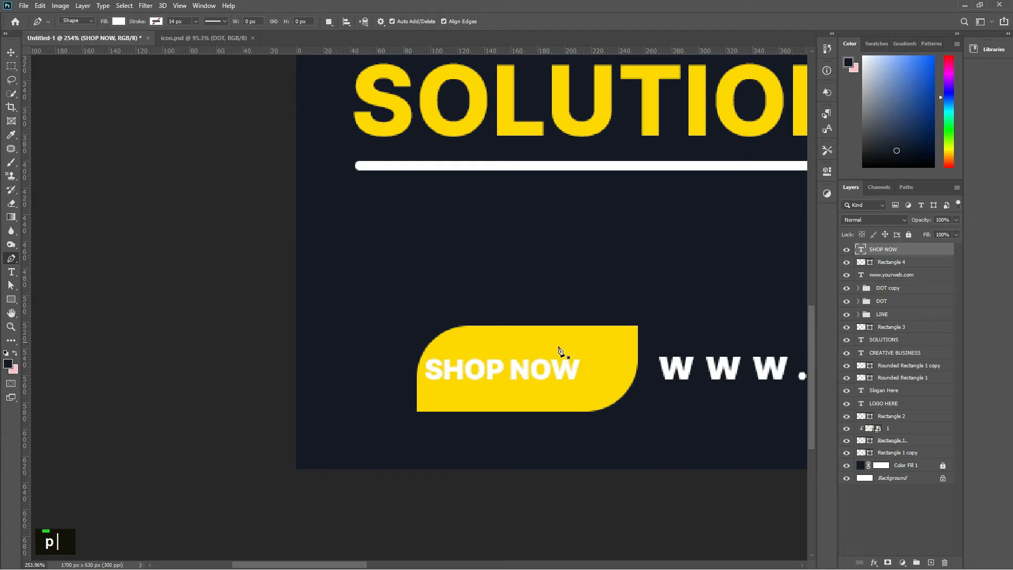
pyautogui.click(587, 361)
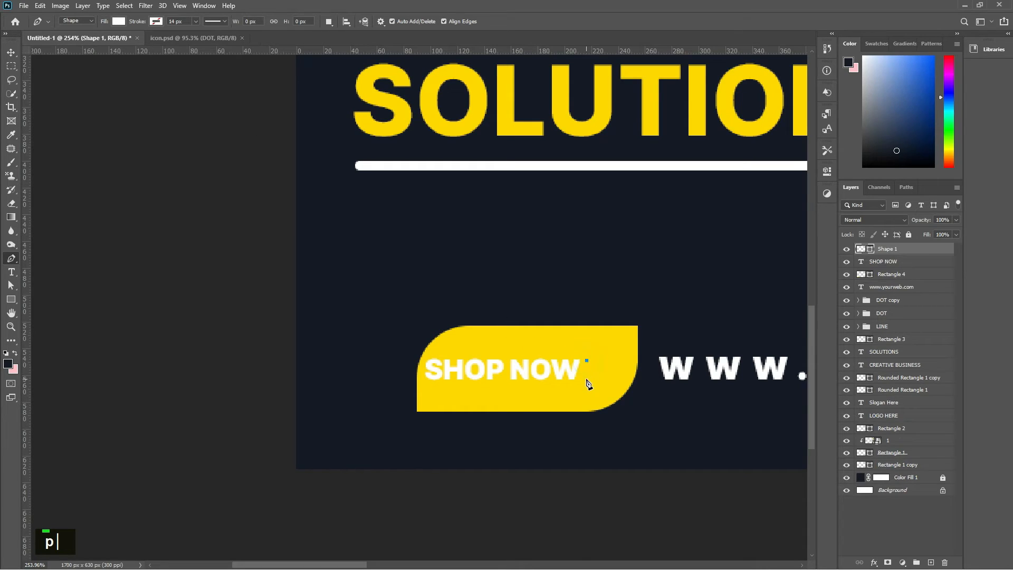
pyautogui.click(588, 380)
pyautogui.click(611, 370)
pyautogui.click(588, 362)
pyautogui.press('Return')
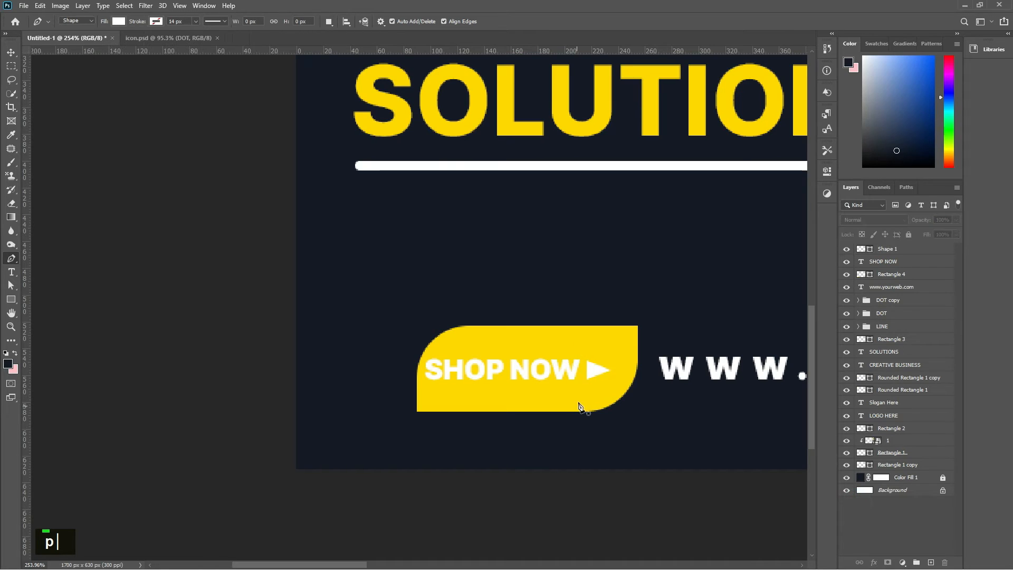
# Step: Align the triangle vertically to the centre of the SHOP NOW text, using a selection of the text's outline, and clear the selection
pyautogui.scroll(3, 596, 387)
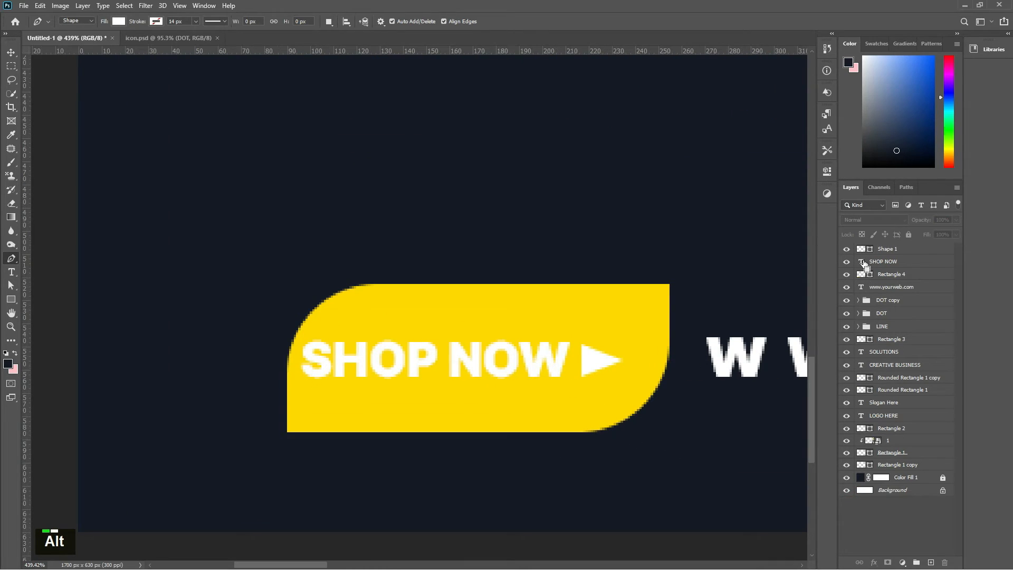
pyautogui.keyDown('ctrl'); pyautogui.click(863, 263); pyautogui.keyUp('ctrl')
pyautogui.click(892, 248)
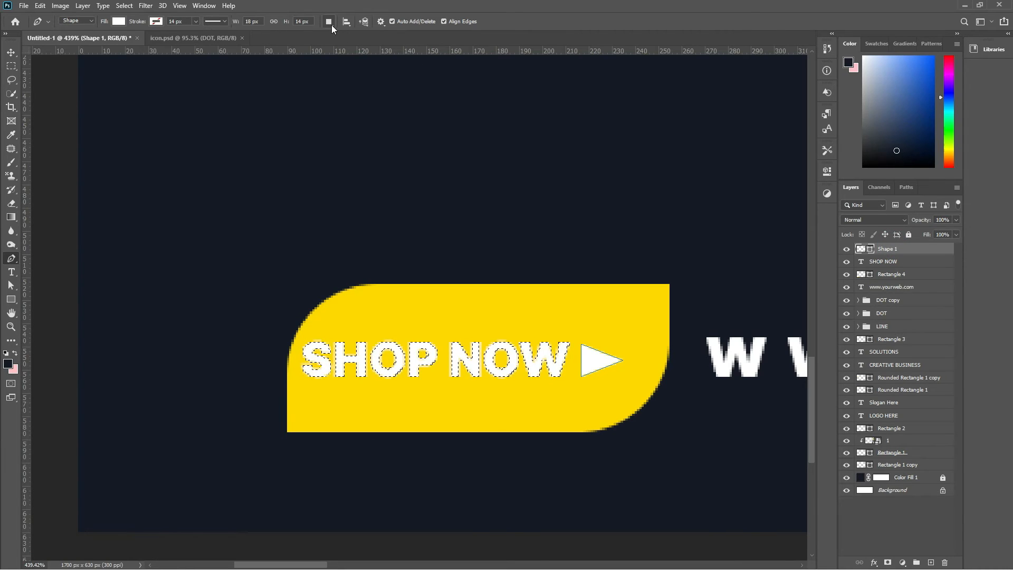
pyautogui.click(10, 52)
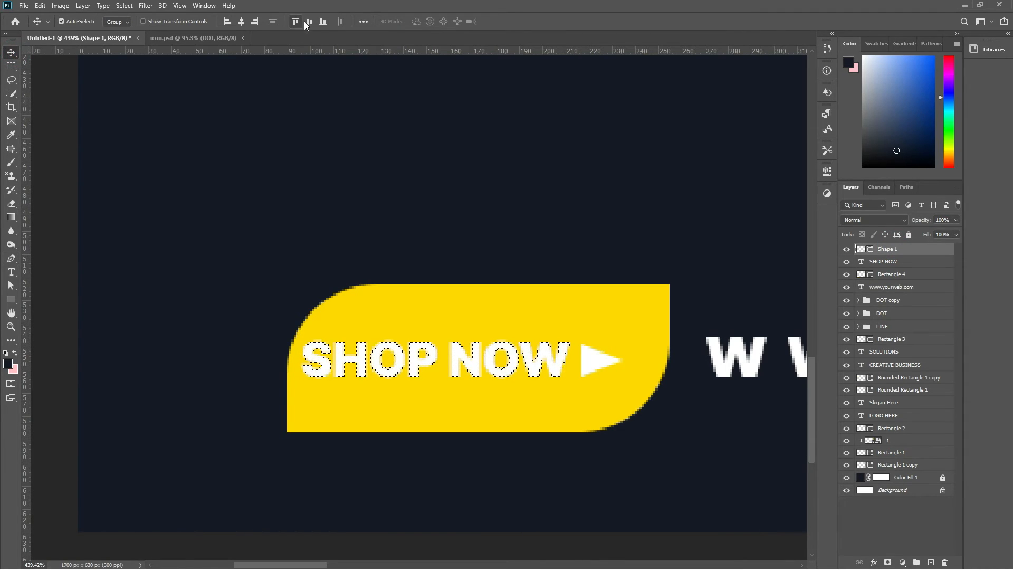
pyautogui.click(910, 510)
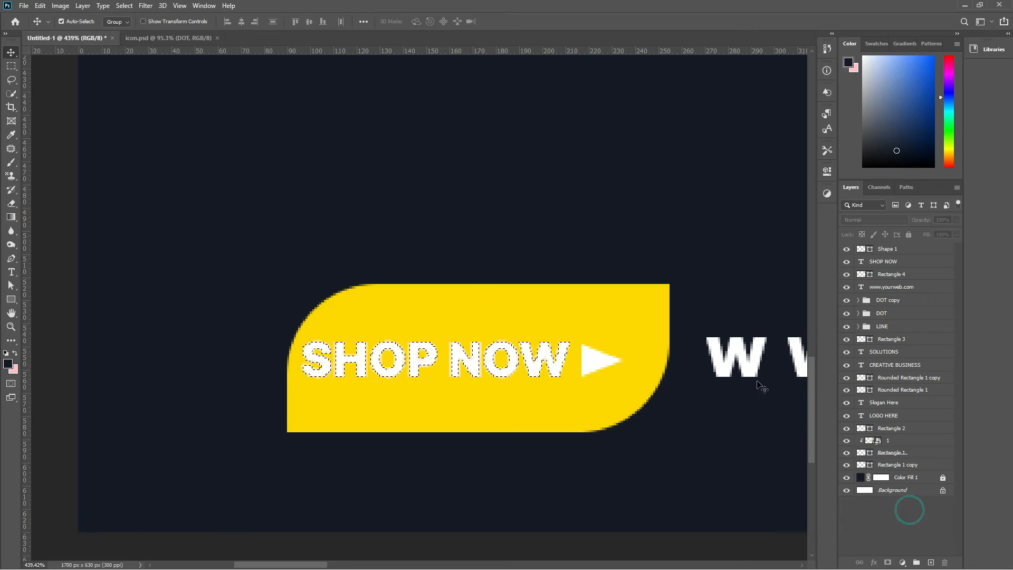
pyautogui.hotkey('ctrl', 'd')
# Step: Move the yellow button with its label and triangle, together with the web address, to line up with the headline's left edge
pyautogui.scroll(-10, 760, 384)
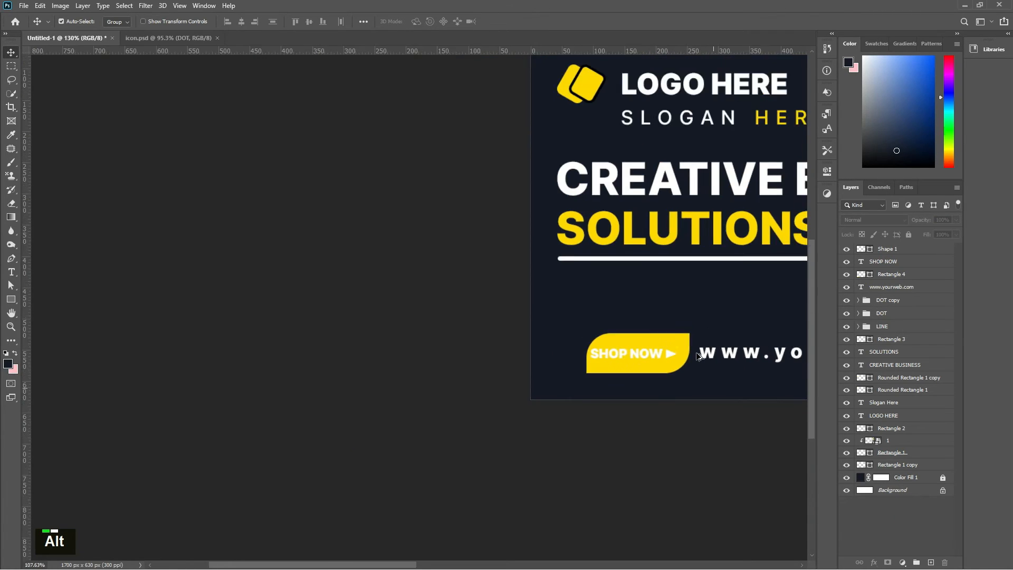
pyautogui.scroll(-2, 572, 367)
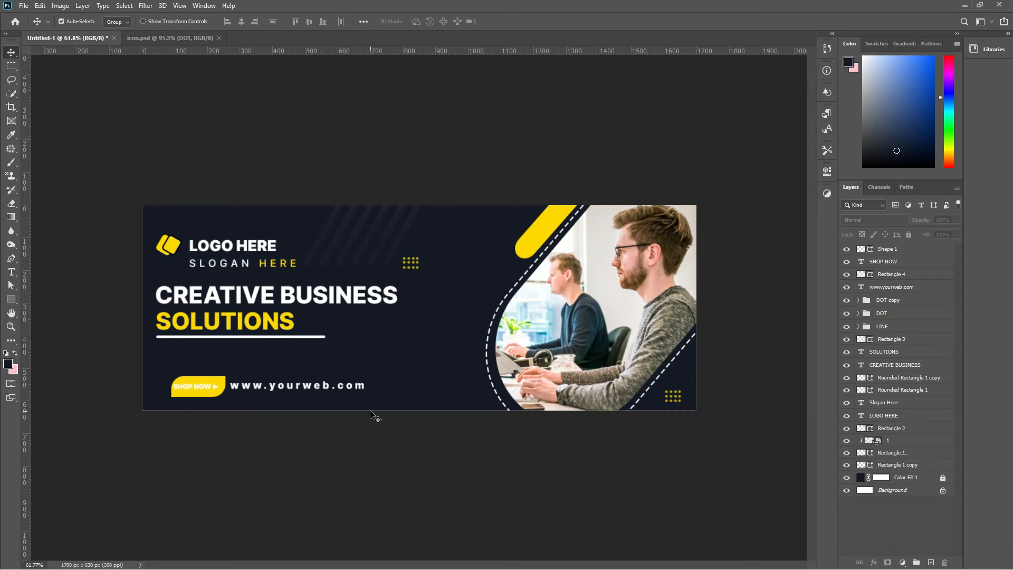
pyautogui.moveTo(371, 412); pyautogui.dragTo(201, 386)
pyautogui.click(732, 496)
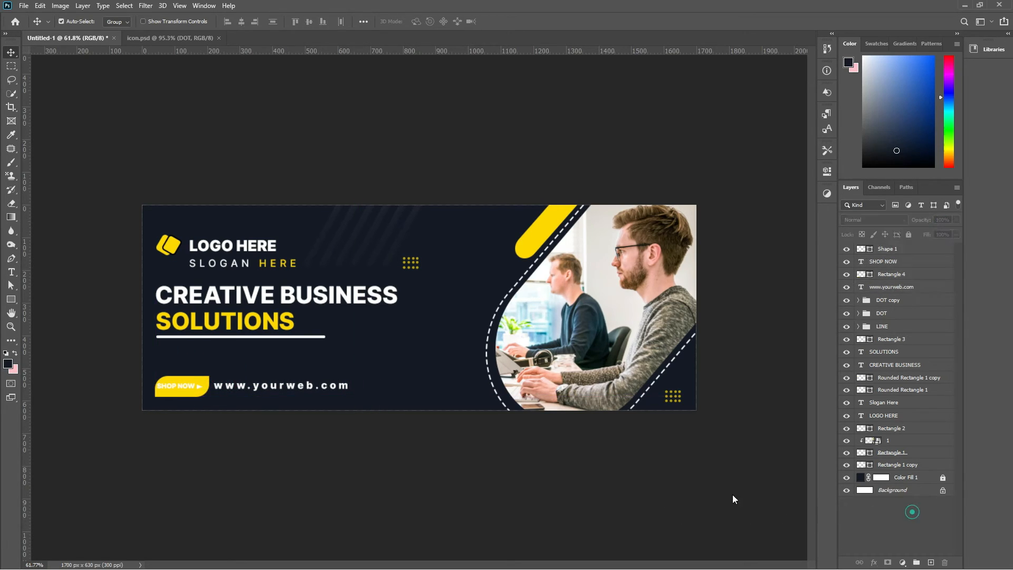
# Step: Stamp all visible layers into a new smart-object layer on top of the layer stack
pyautogui.scroll(-3, 491, 444)
pyautogui.hotkey('ctrl', 'alt', 'shift', 'e')
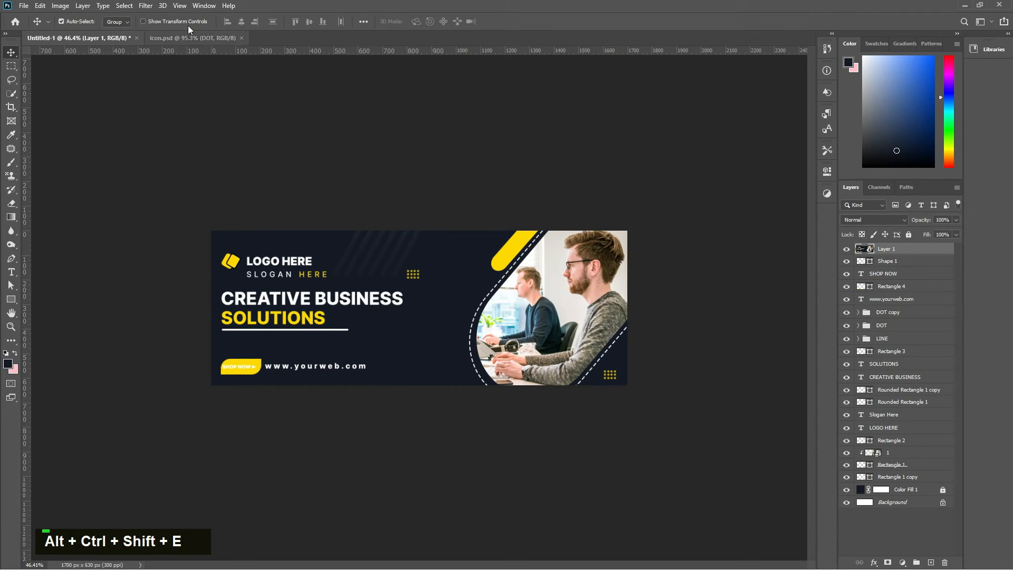
# Step: Adjust the stamped layer in the Camera Raw Filter with Texture +47, Clarity +24 and Vibrance -6
pyautogui.click(145, 6)
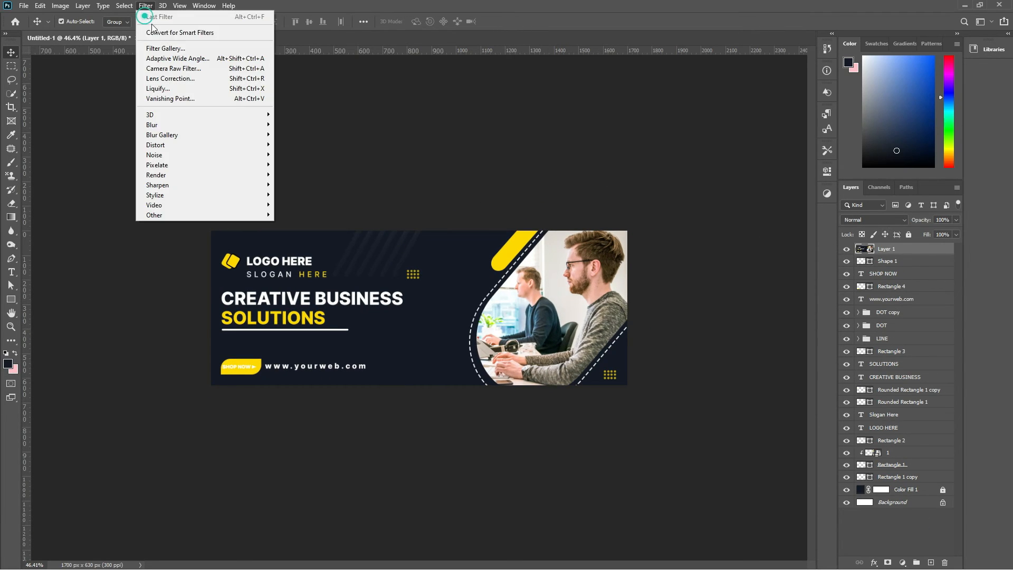
pyautogui.click(173, 68)
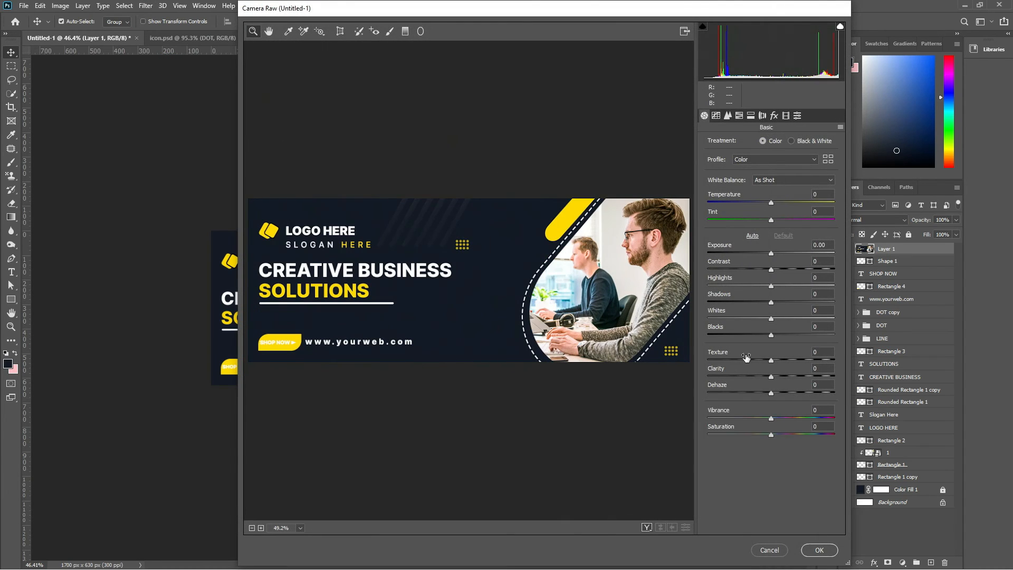
pyautogui.moveTo(742, 352); pyautogui.dragTo(779, 372)
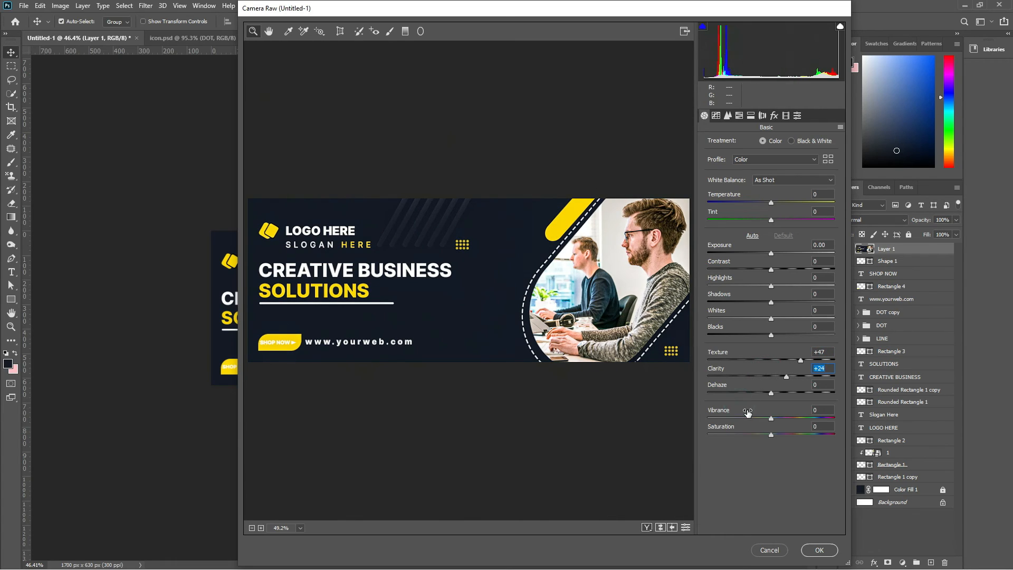
pyautogui.moveTo(748, 414); pyautogui.dragTo(743, 415)
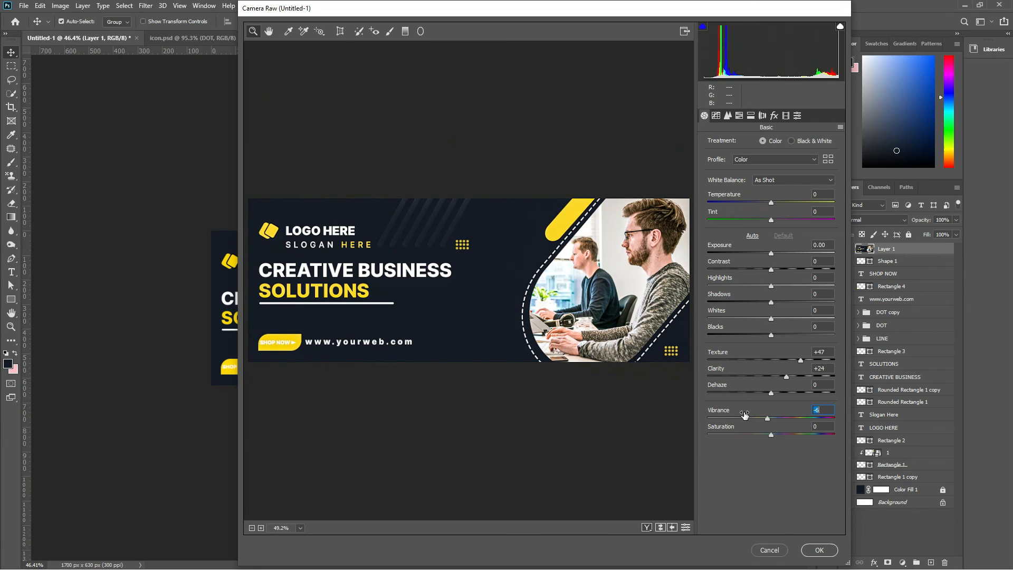
# Step: Add a Post Crop Vignetting amount of -3 and apply the Camera Raw adjustments to the banner
pyautogui.click(775, 115)
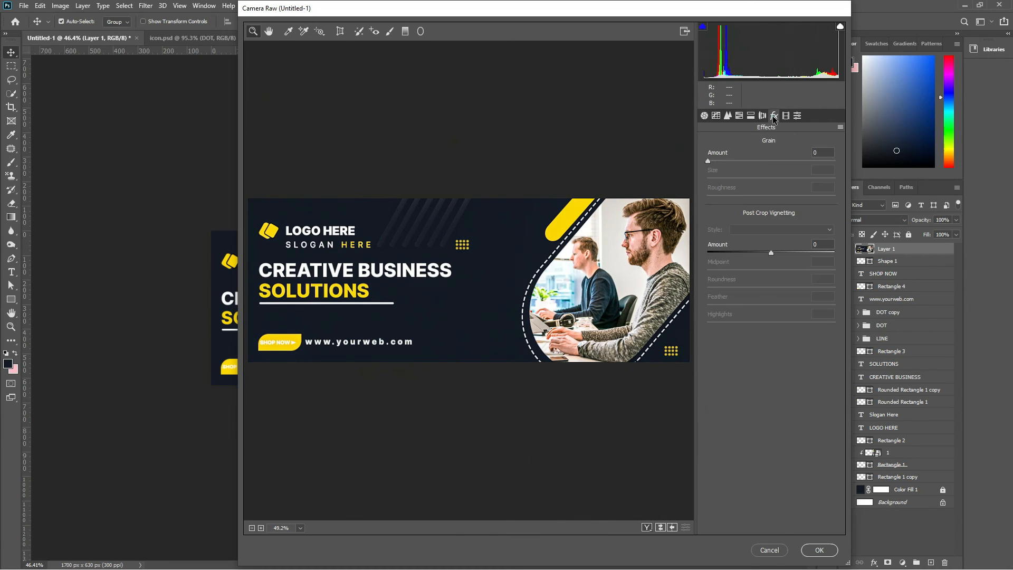
pyautogui.click(760, 253)
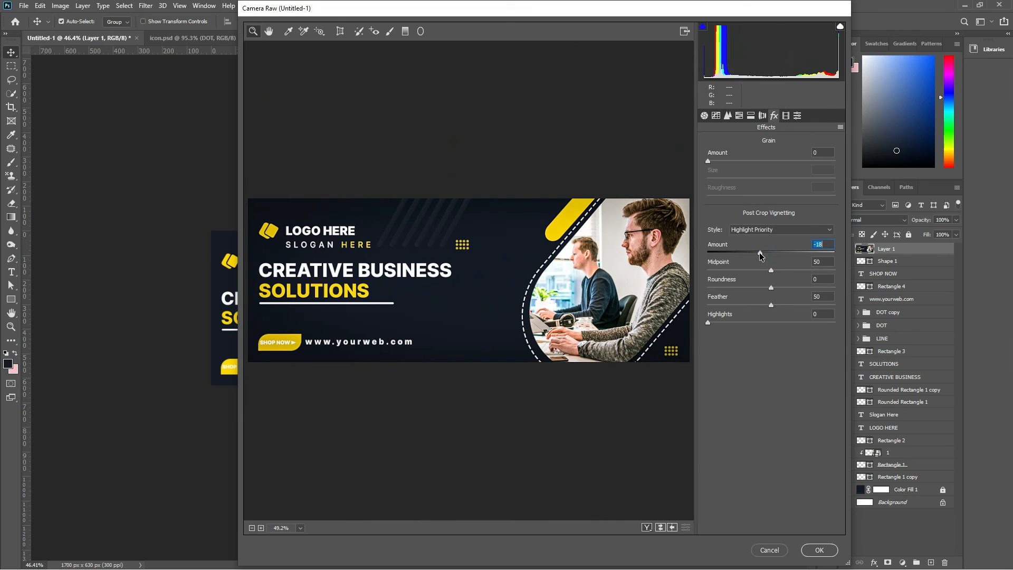
pyautogui.moveTo(763, 254); pyautogui.dragTo(768, 254)
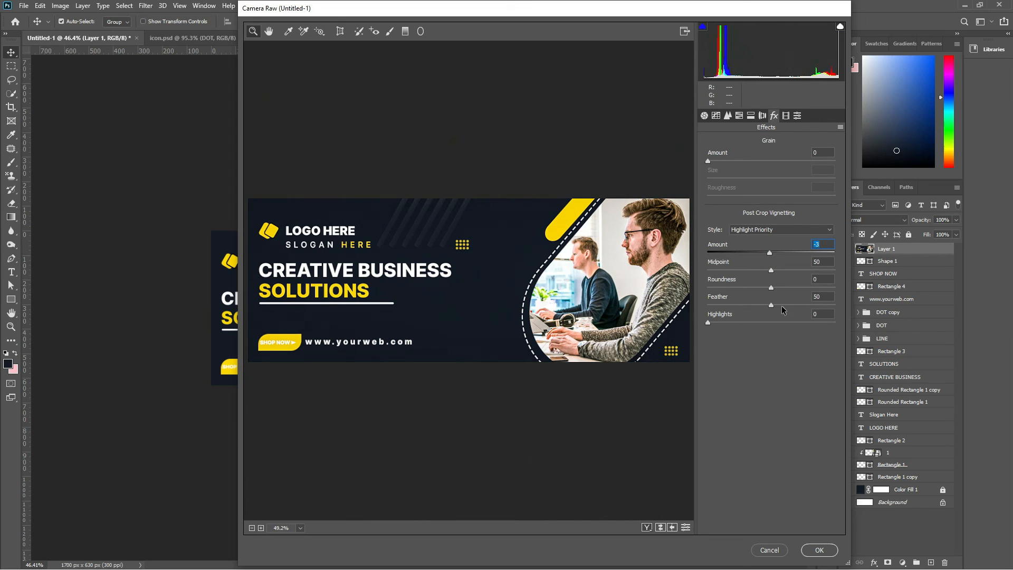
pyautogui.click(819, 550)
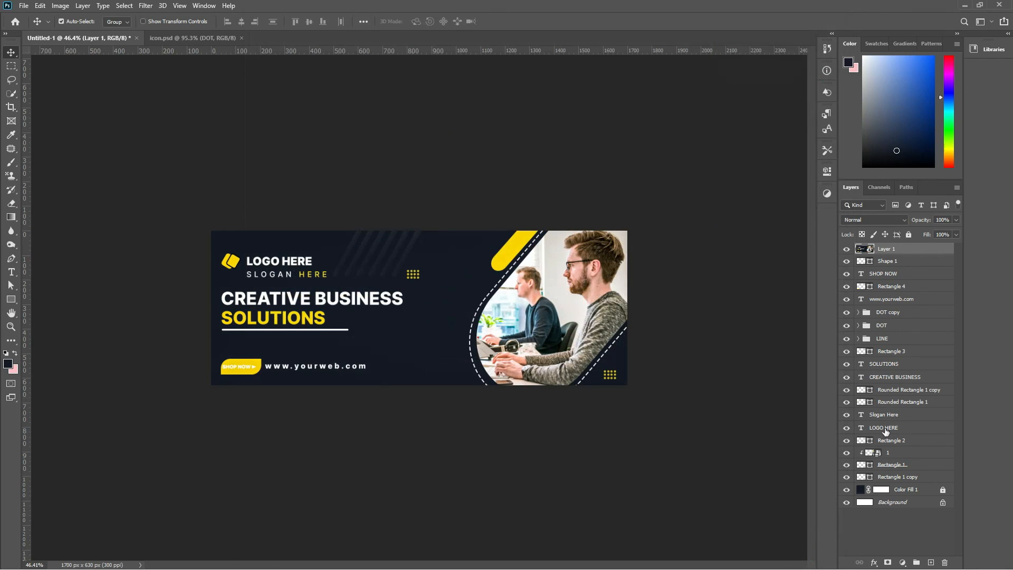
# Step: Compare the banner with and without the Camera Raw adjusted layer, leaving that layer visible
pyautogui.click(847, 249)
pyautogui.click(847, 248)
pyautogui.click(922, 515)
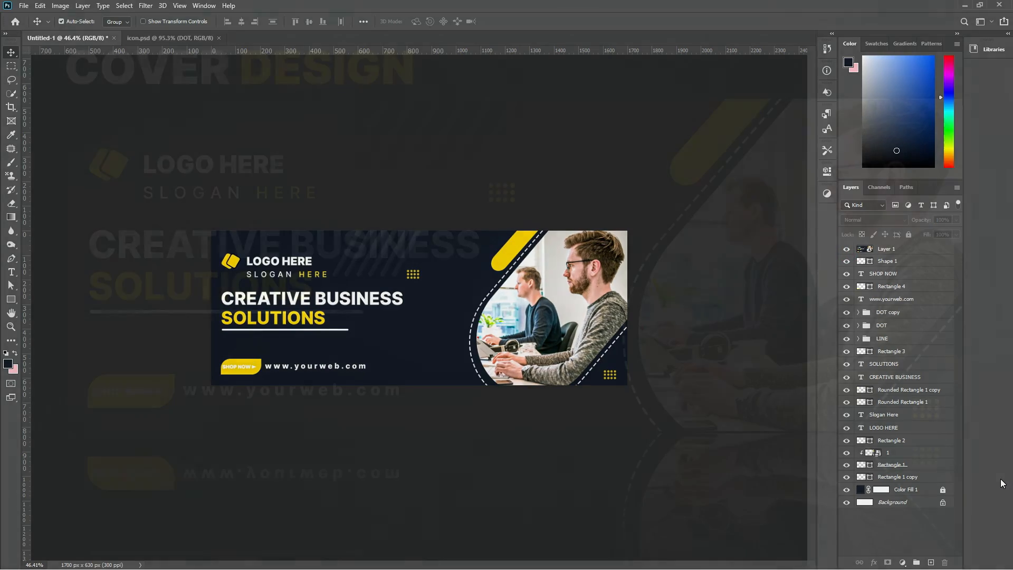